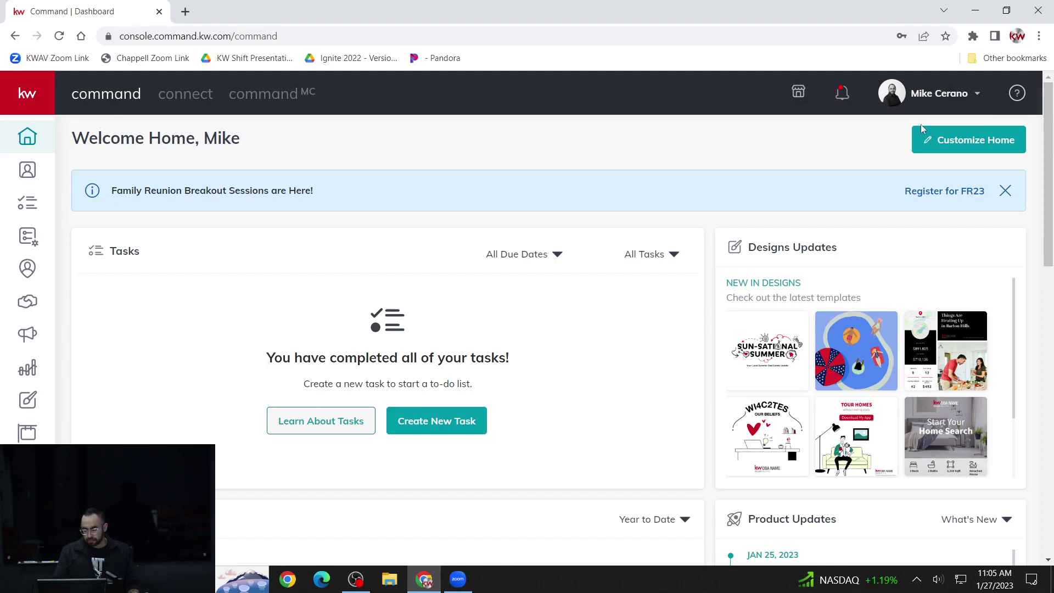
- Open the profile menu from the name caret in the top bar and go to Settings
click(958, 101)
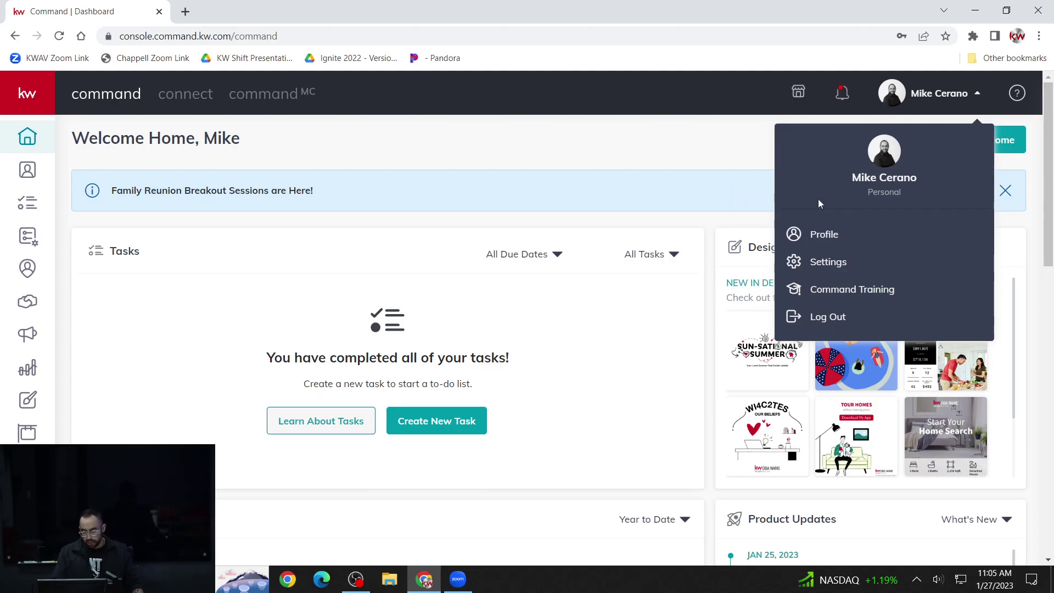
click(963, 104)
click(961, 101)
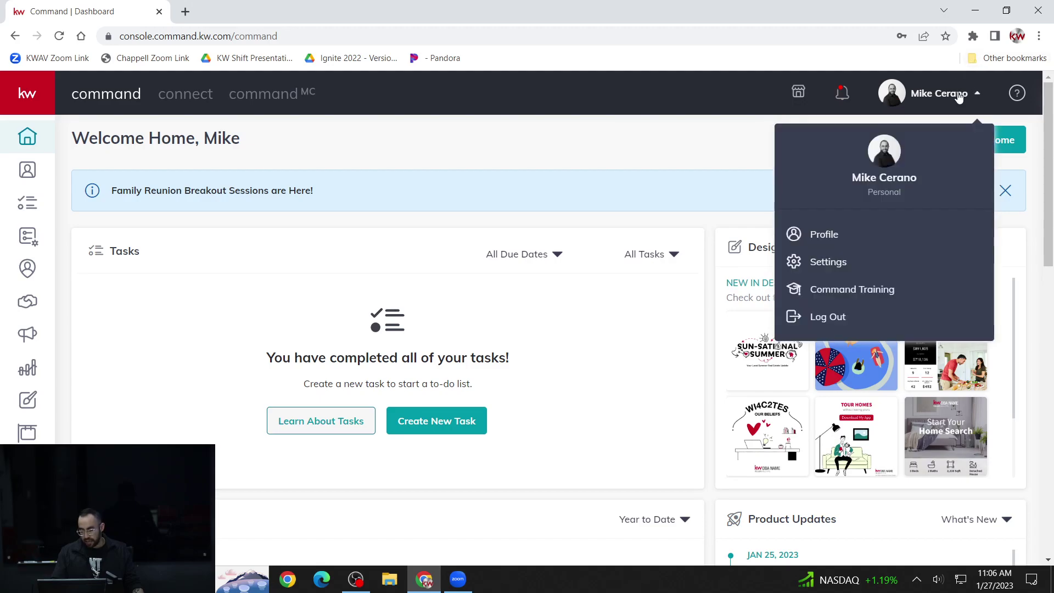
click(876, 267)
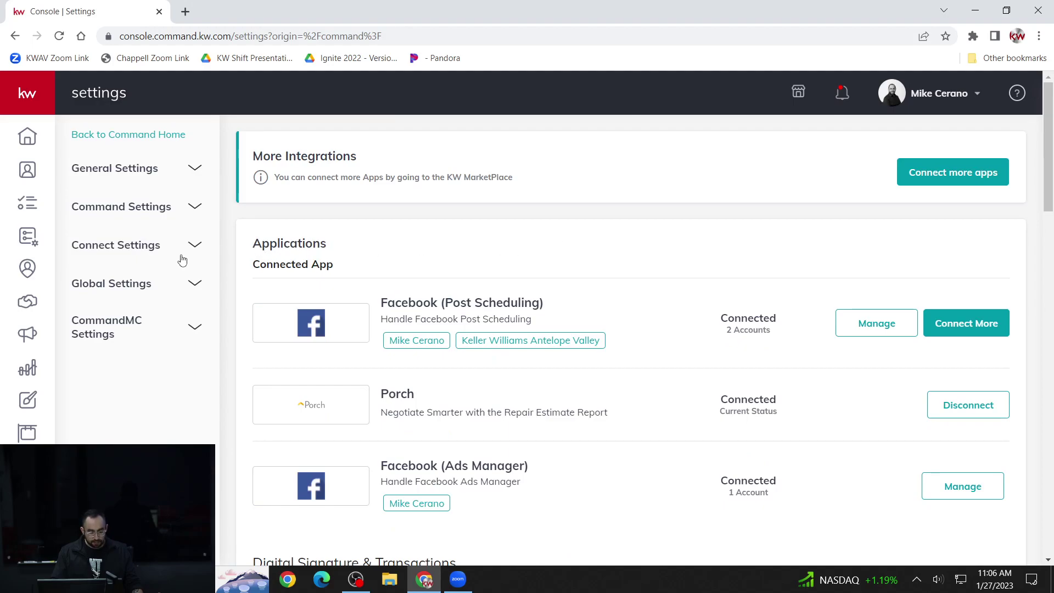
- Expand Connect Settings in the sidebar and open the Marketing Profile page
click(137, 245)
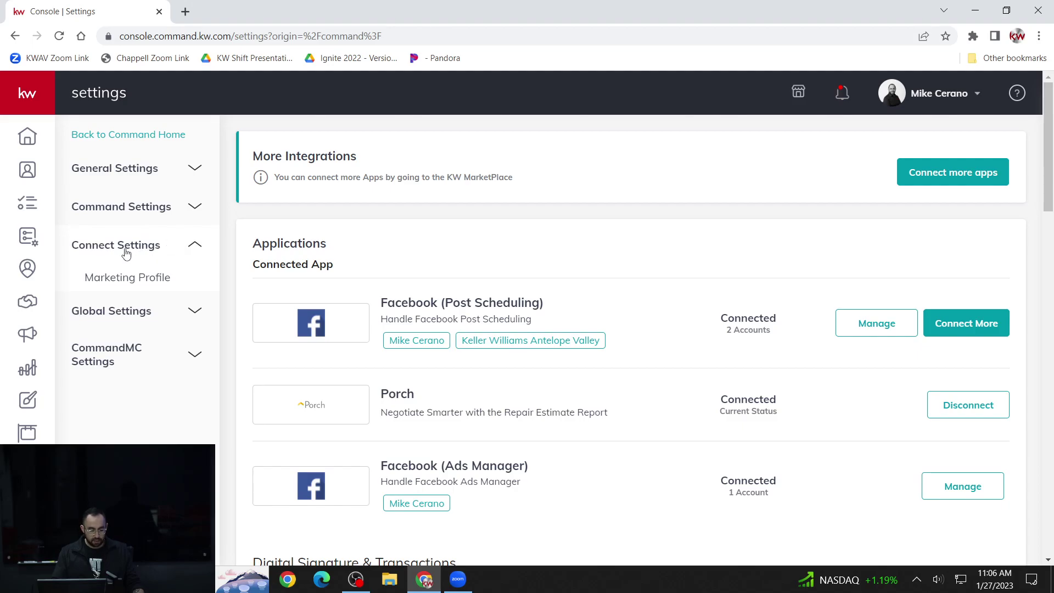
click(149, 278)
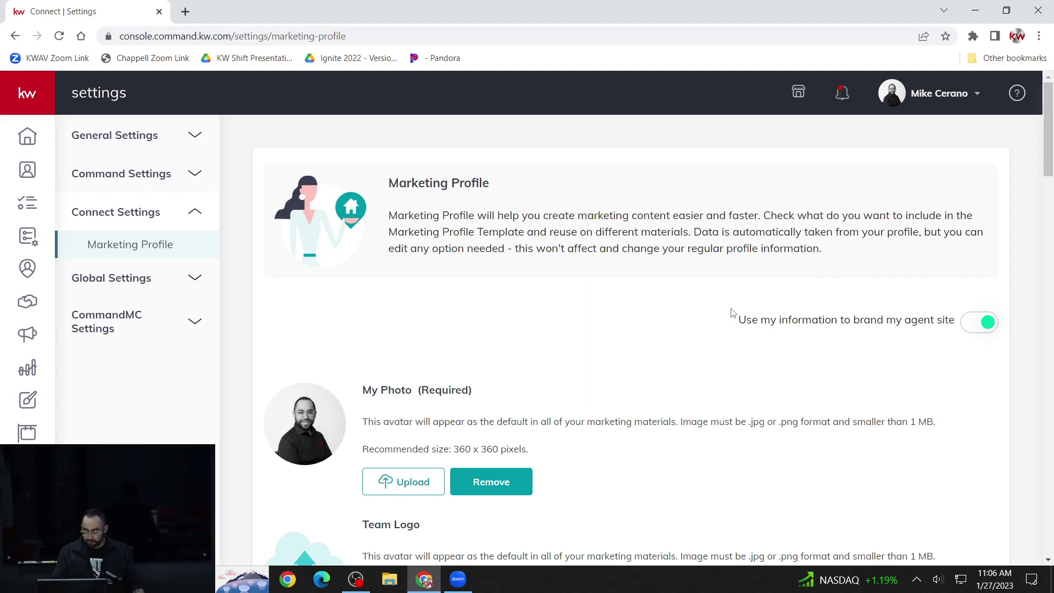
scroll(731, 310, down, 1)
scroll(739, 309, up, 1)
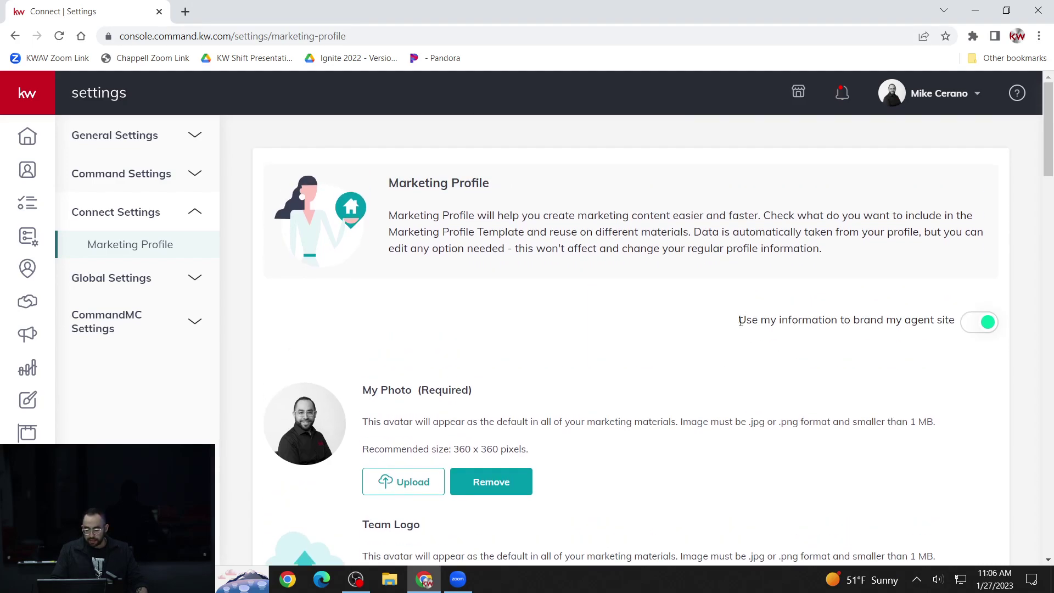
drag(741, 322, 969, 327)
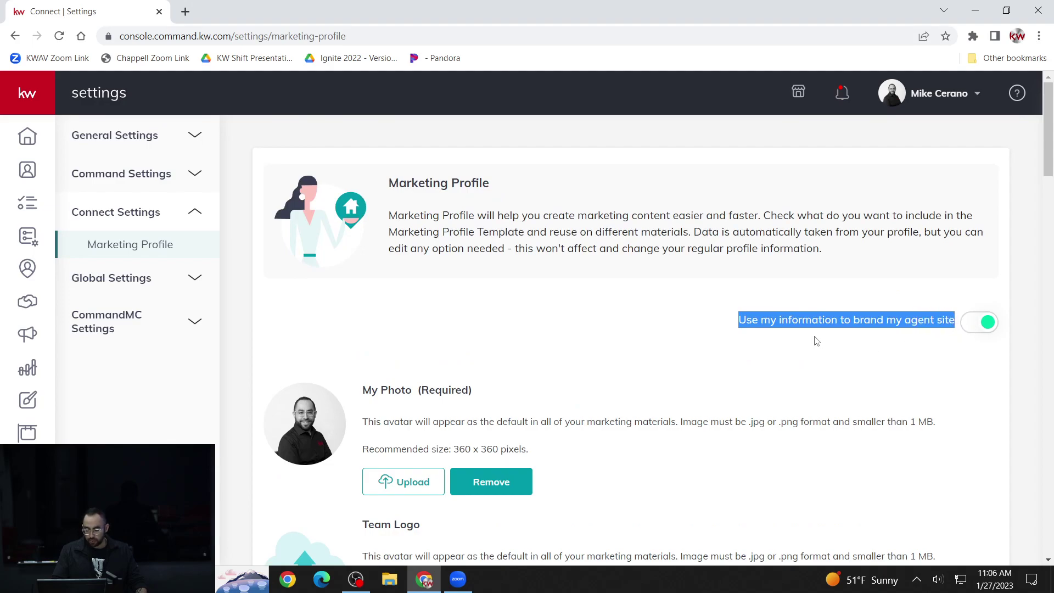
click(865, 321)
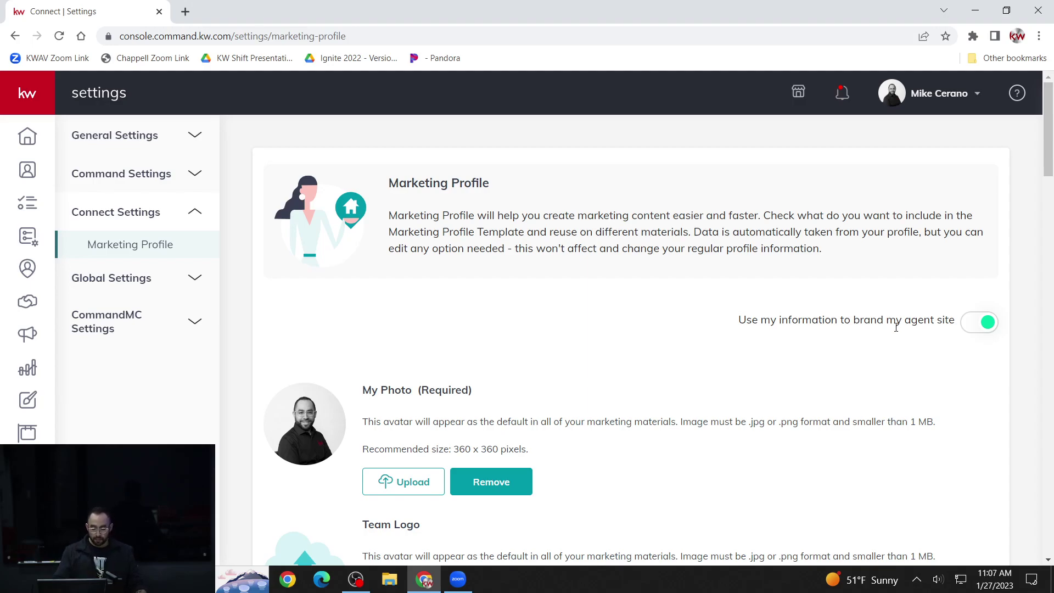
- Scroll the Marketing Profile past My Details, Bio, Market Center and Compliance down to Social
scroll(876, 369, down, 1)
scroll(862, 366, down, 1)
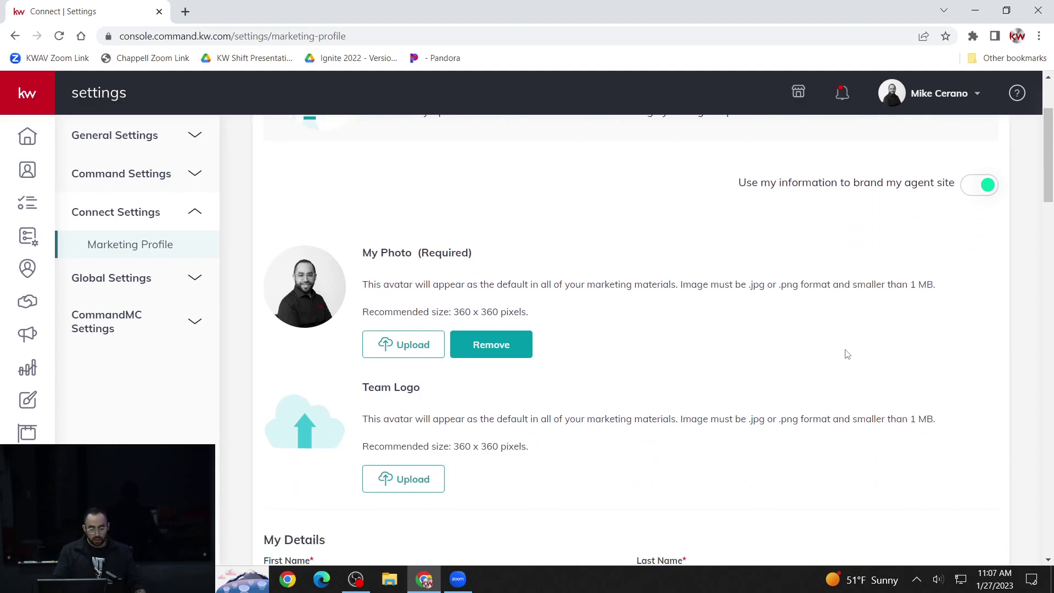
scroll(839, 355, down, 1)
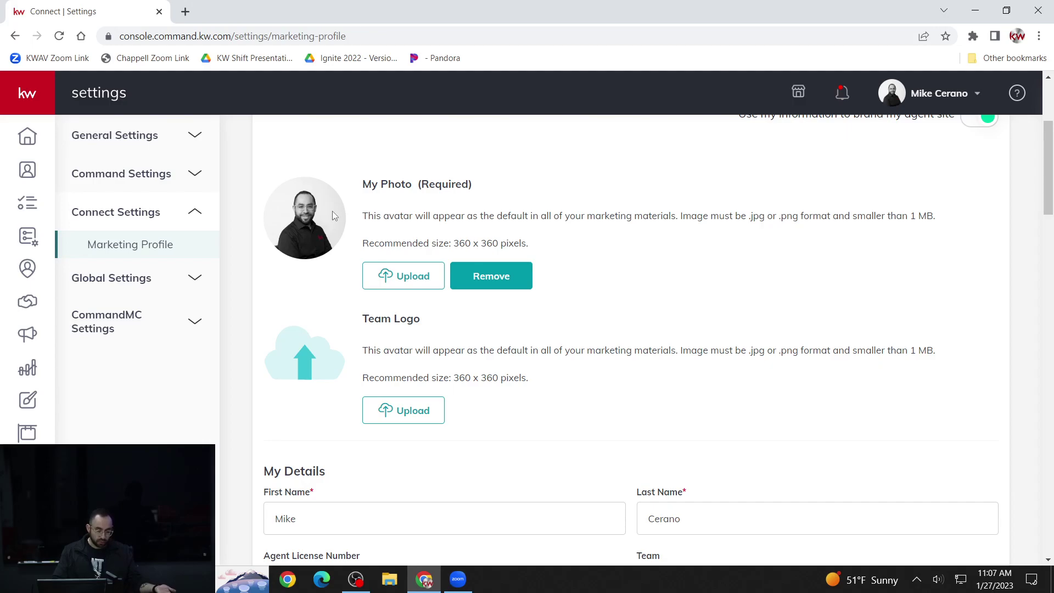
scroll(369, 201, down, 3)
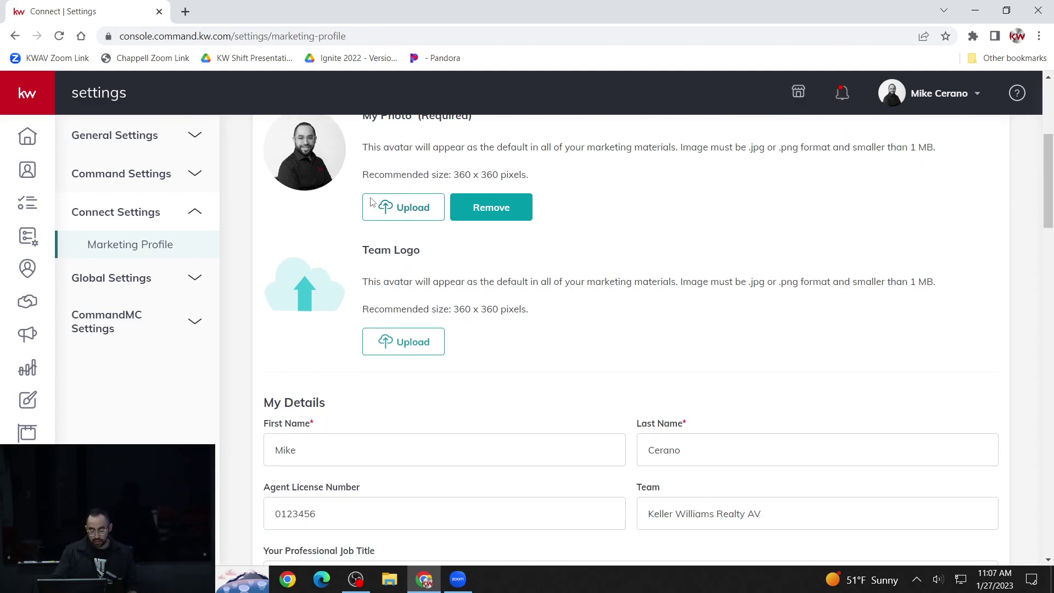
scroll(371, 206, down, 2)
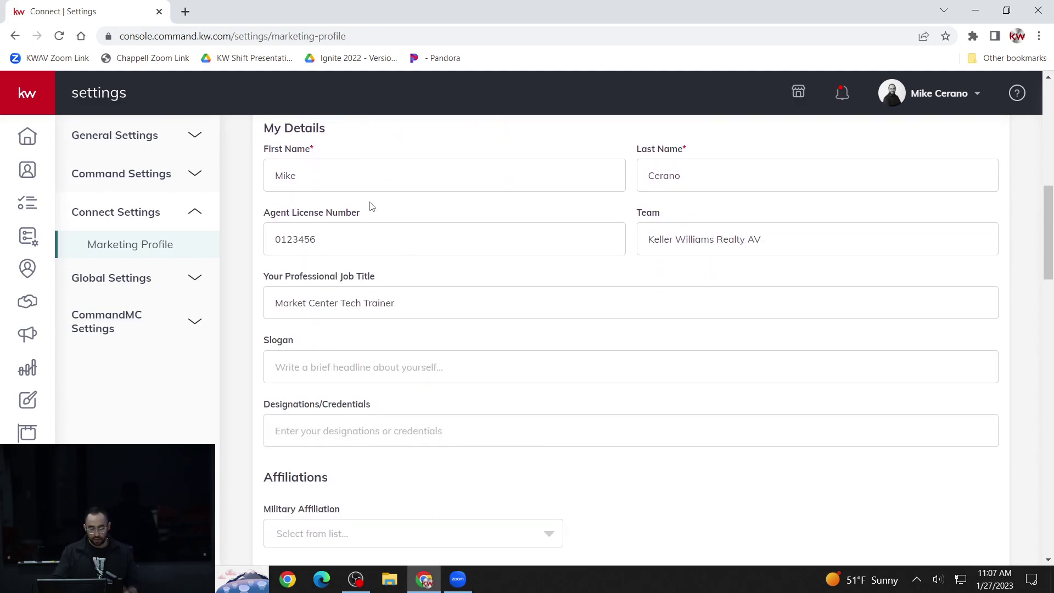
scroll(407, 214, down, 1)
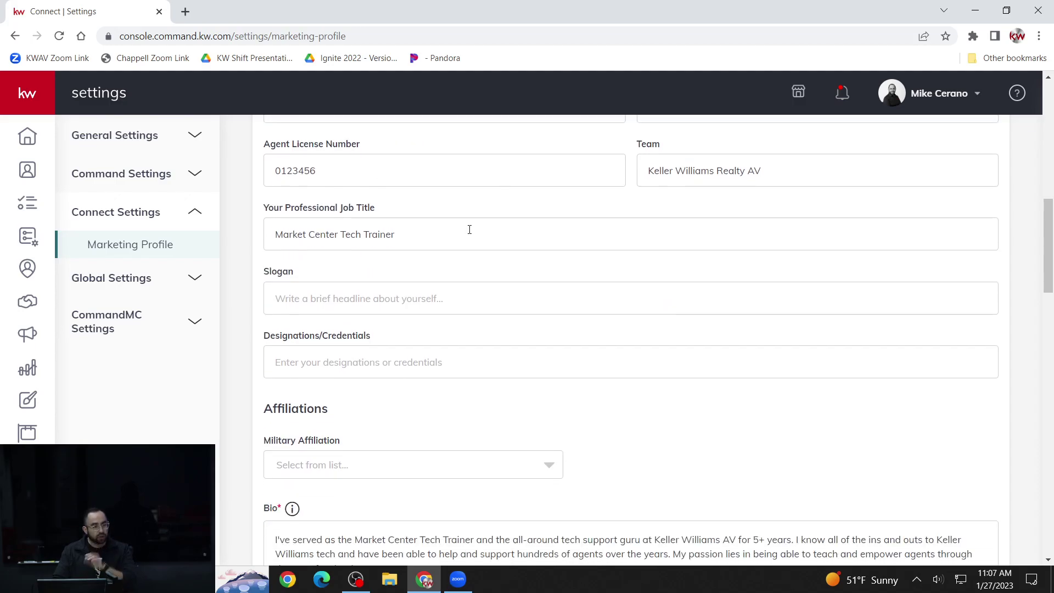
scroll(470, 229, down, 1)
scroll(549, 287, down, 2)
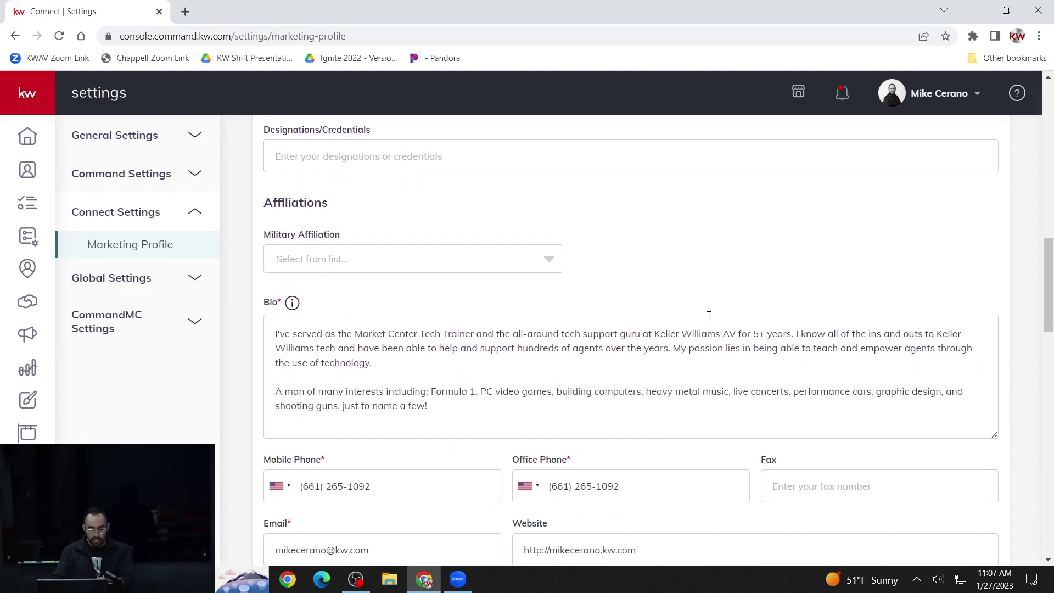
scroll(708, 313, down, 2)
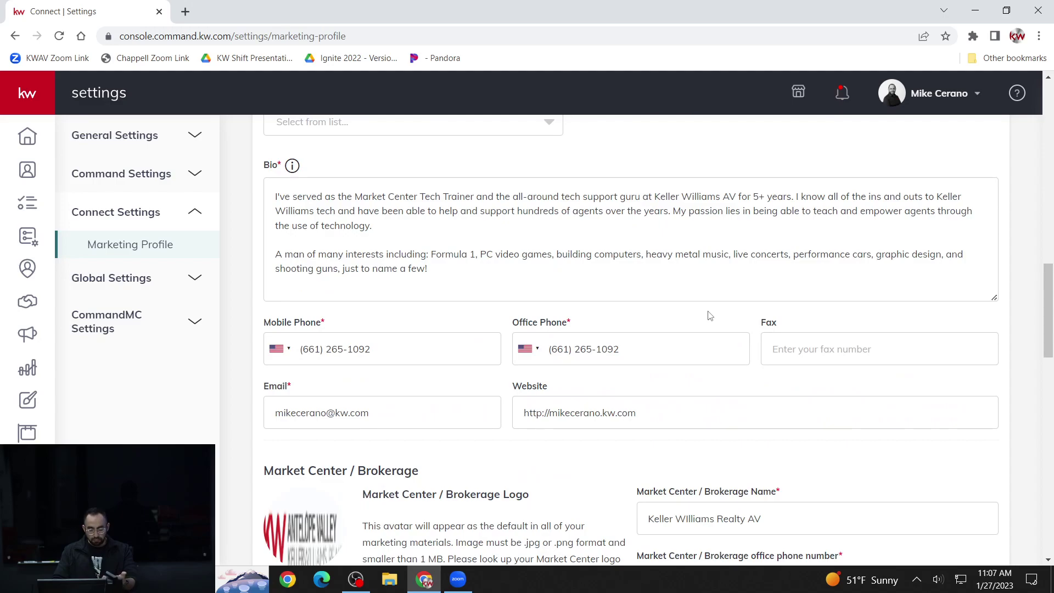
scroll(714, 311, down, 1)
scroll(716, 309, down, 1)
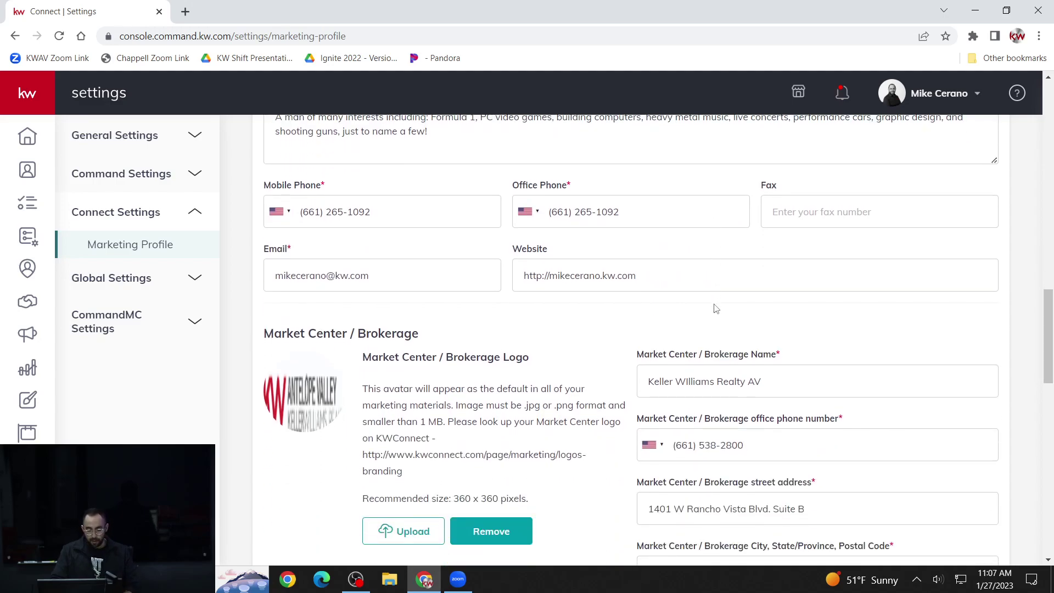
scroll(687, 310, down, 2)
scroll(678, 311, down, 5)
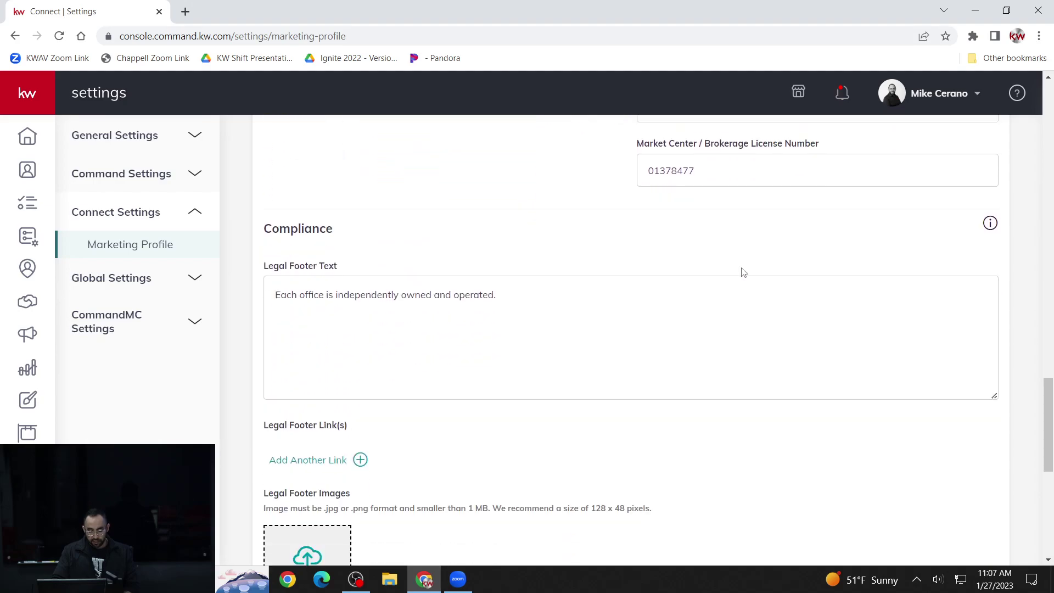
scroll(743, 272, down, 5)
scroll(475, 340, down, 1)
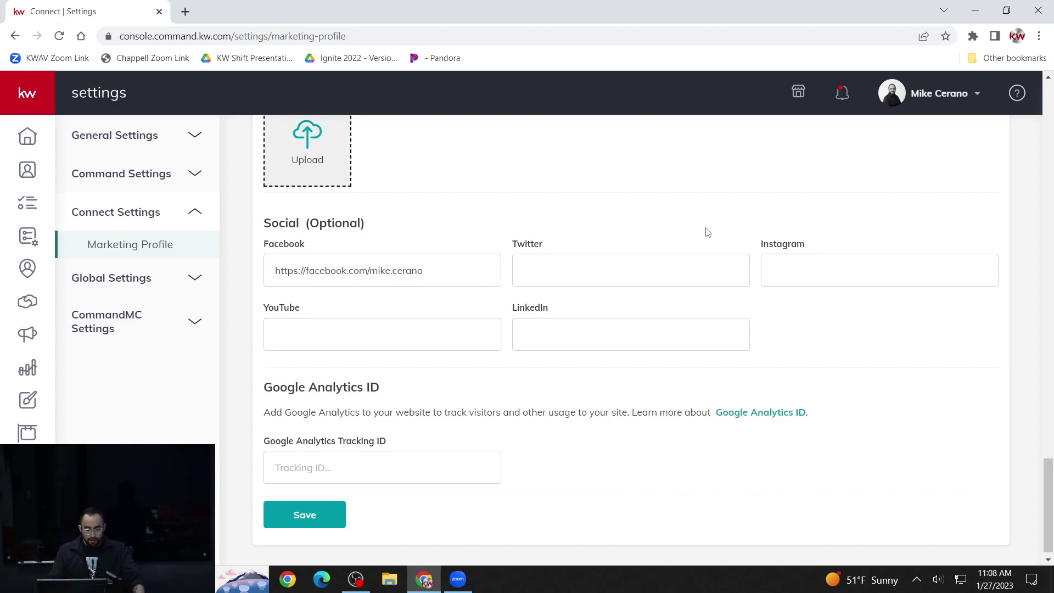
scroll(708, 234, down, 1)
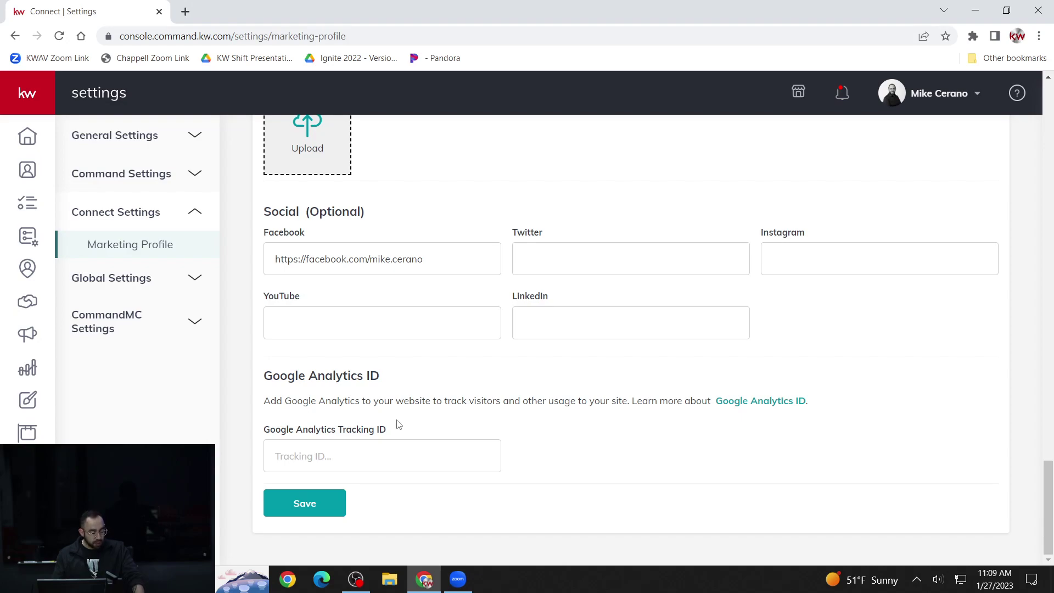
click(311, 501)
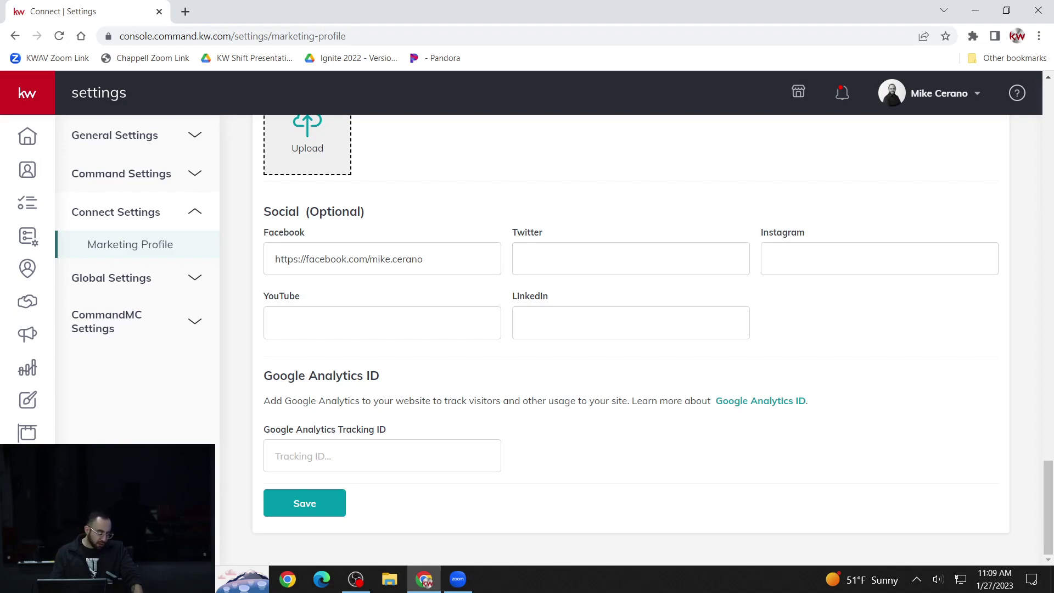
- Open the Consumer Agent Site Pages and highlight the agent site address in the banner
click(27, 434)
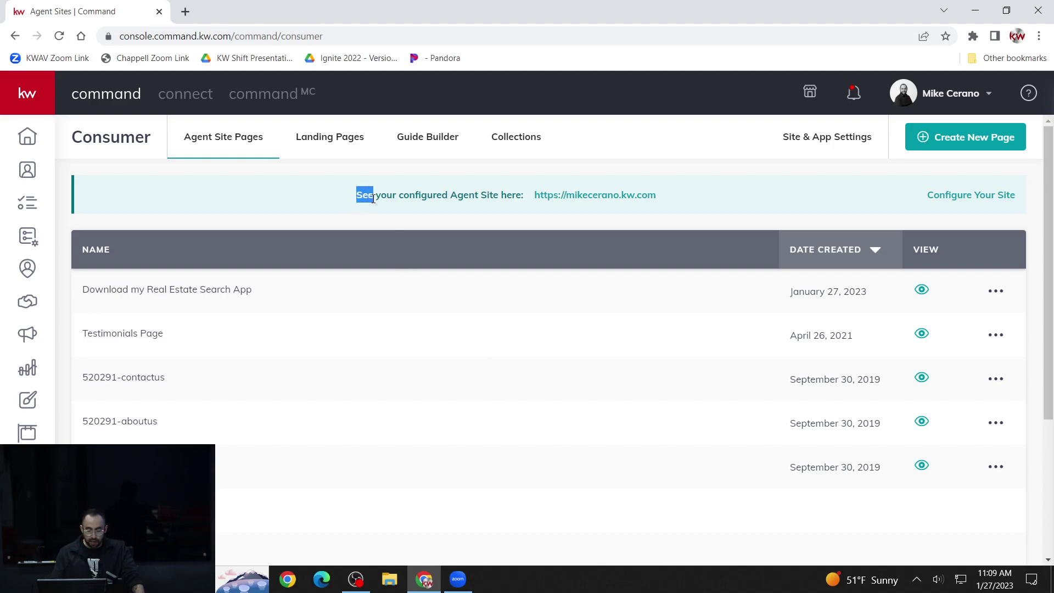
click(402, 193)
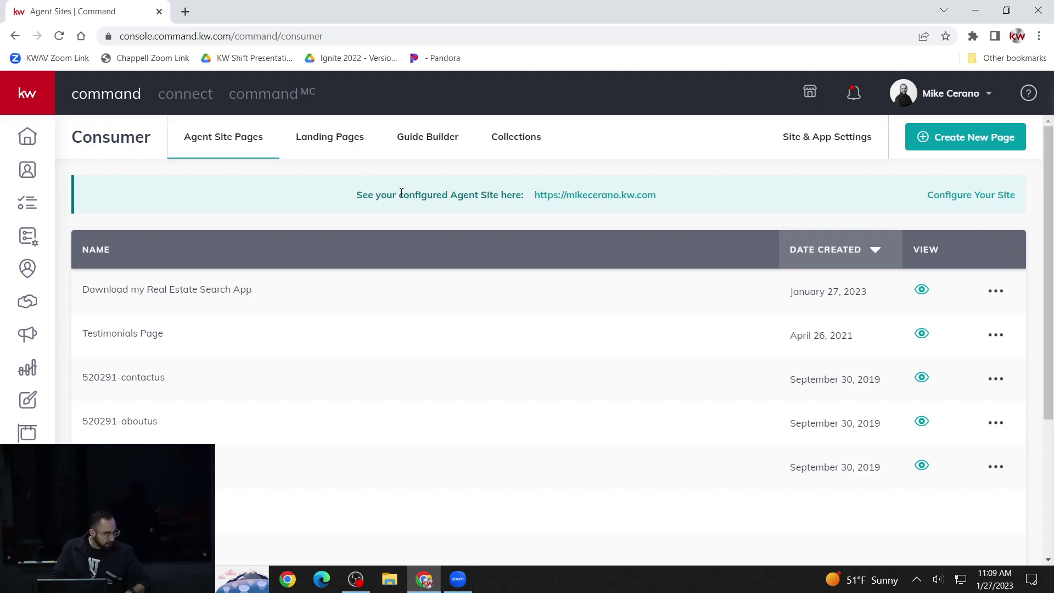
key(XF86AudioRaiseVolume)
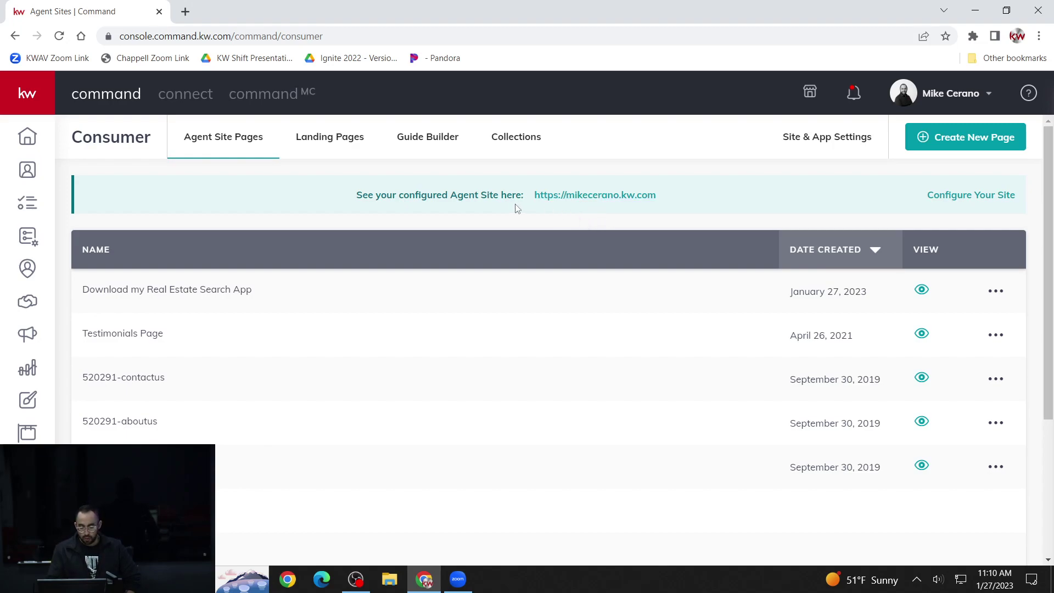
drag(358, 195, 670, 193)
click(652, 227)
- Open the agent site in a new tab, accept cookies, dismiss the location prompt, and reveal its full address
click(624, 197)
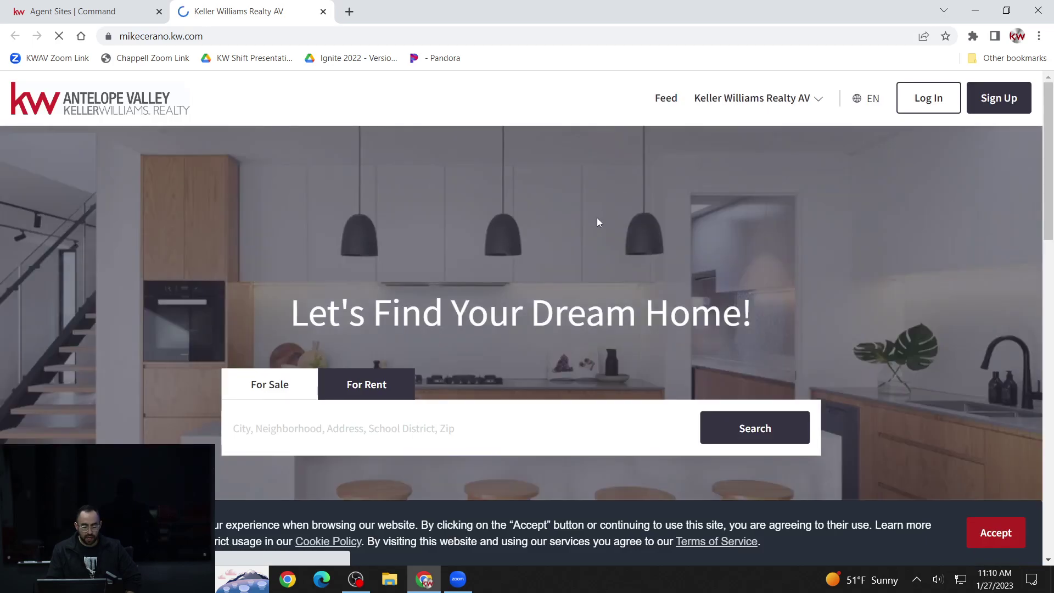
click(997, 532)
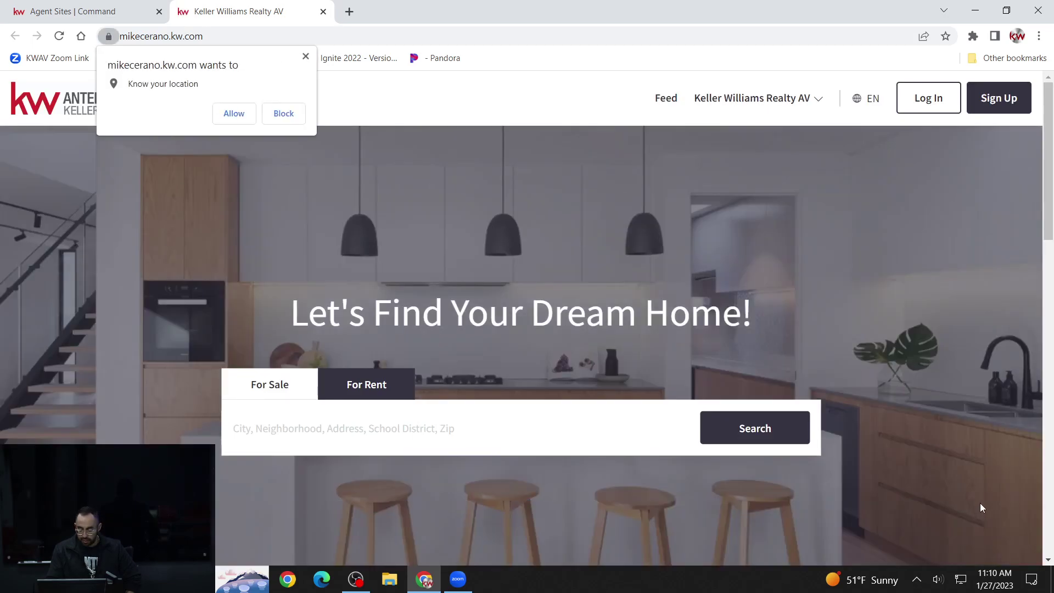
click(306, 56)
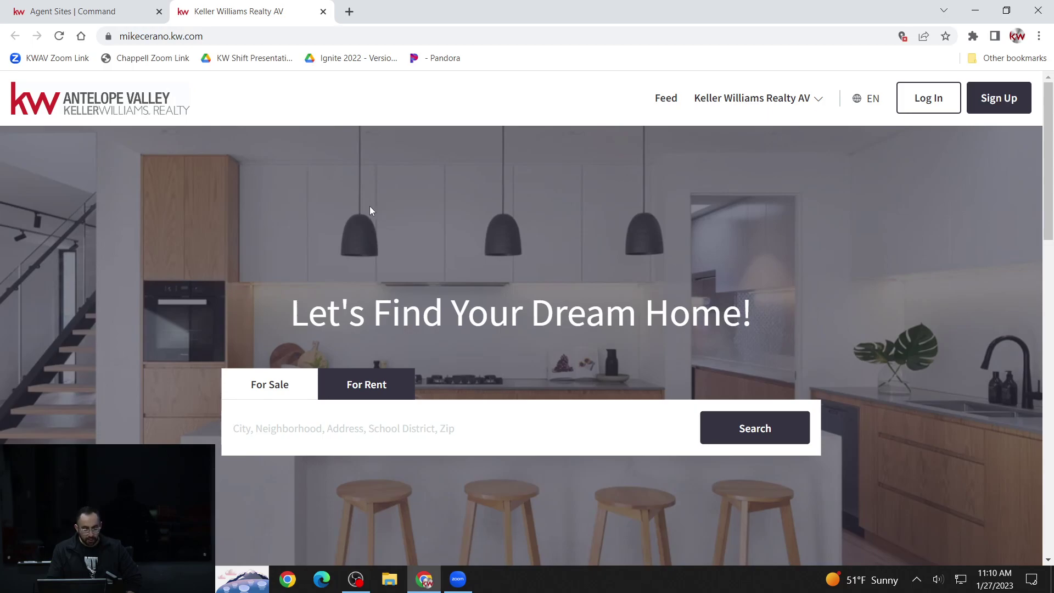
click(137, 38)
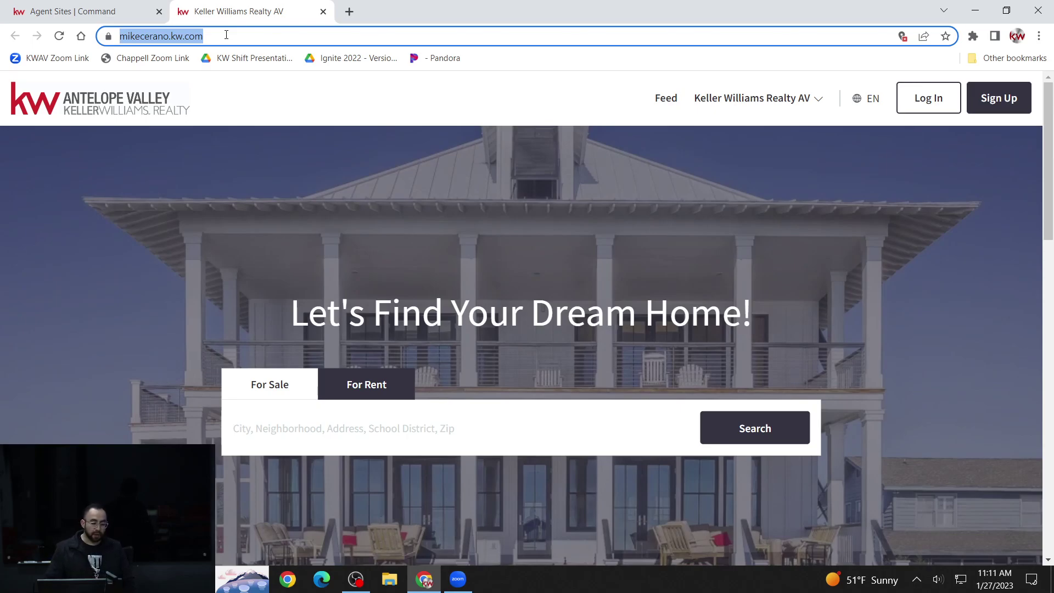
click(227, 34)
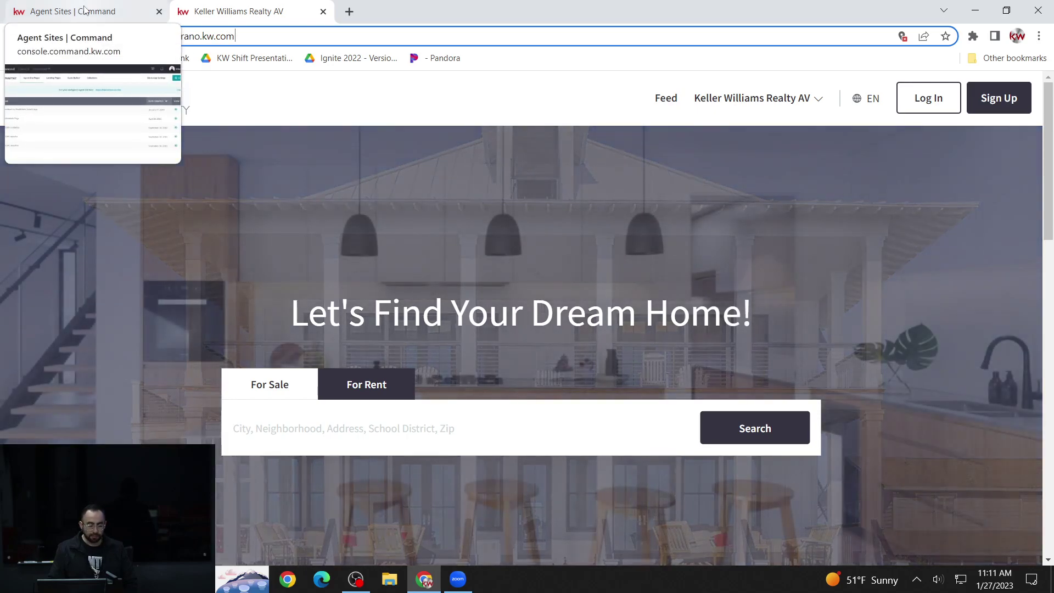
- Compare the Command pages with the live agent site and select its full https address
click(84, 9)
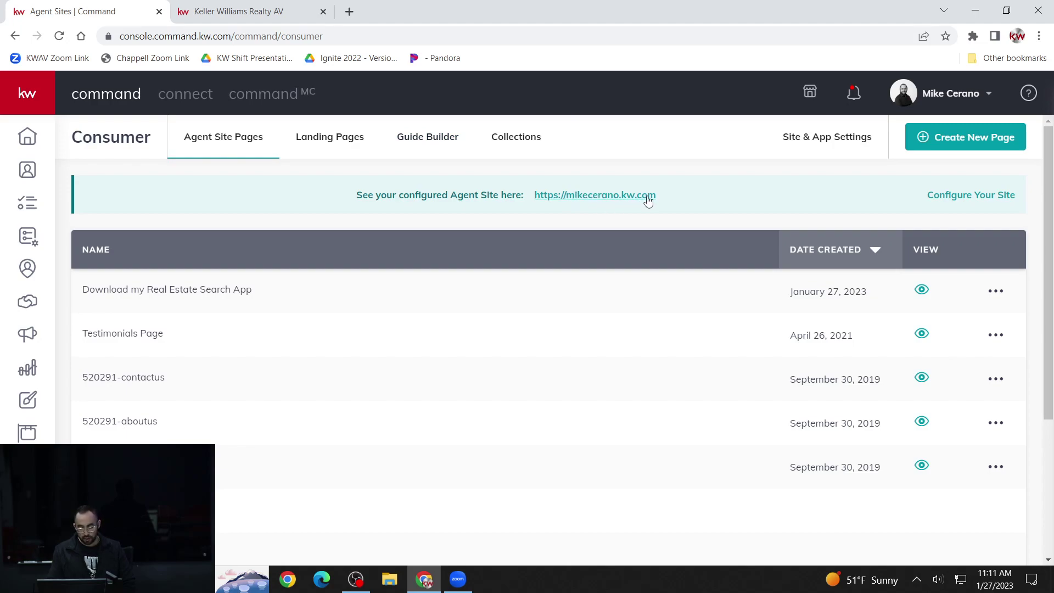
click(290, 21)
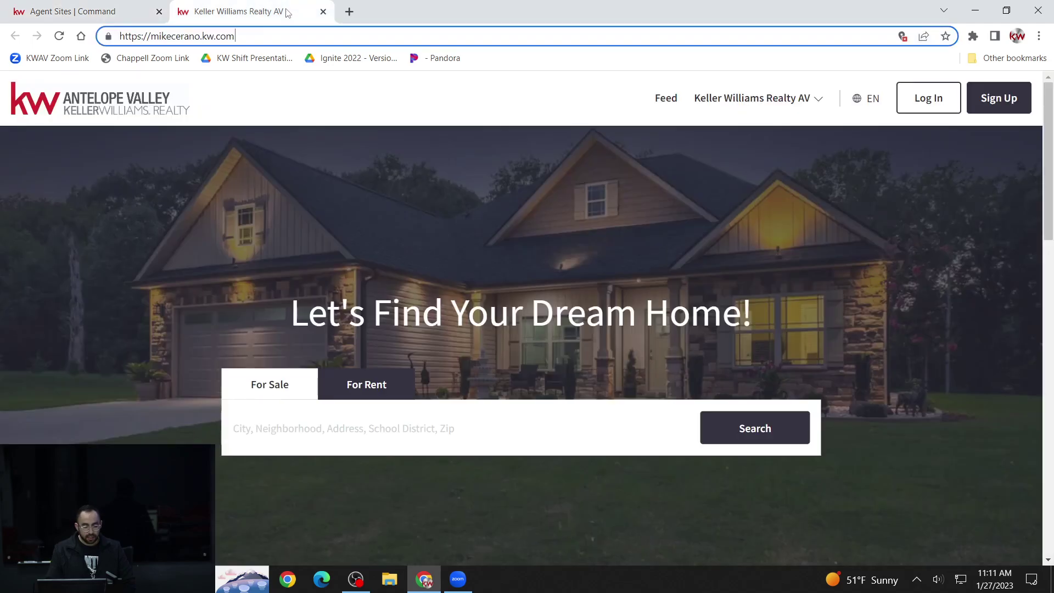
click(123, 17)
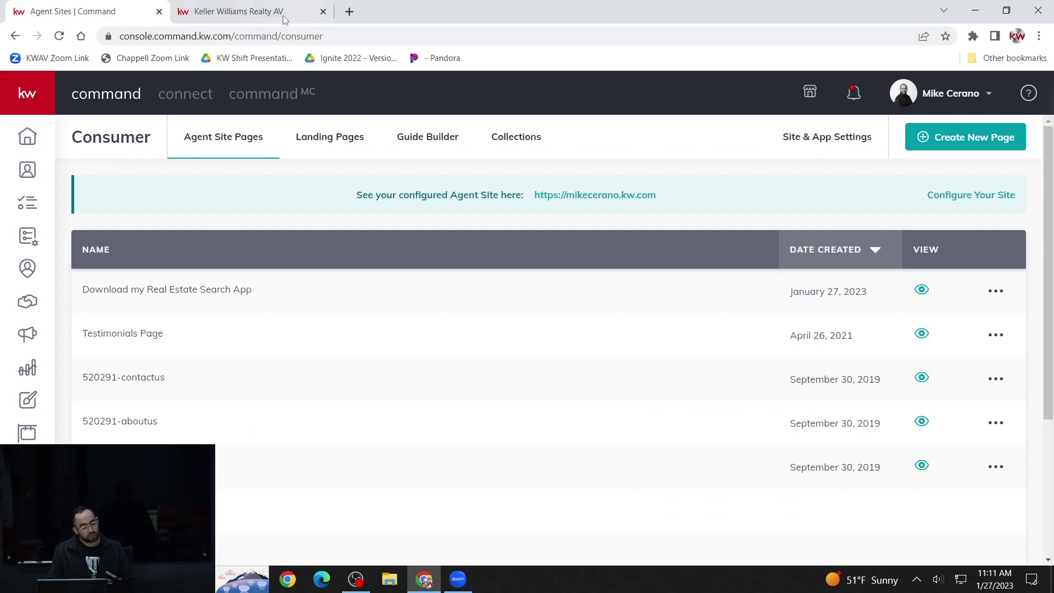
click(252, 12)
drag(265, 39, 120, 41)
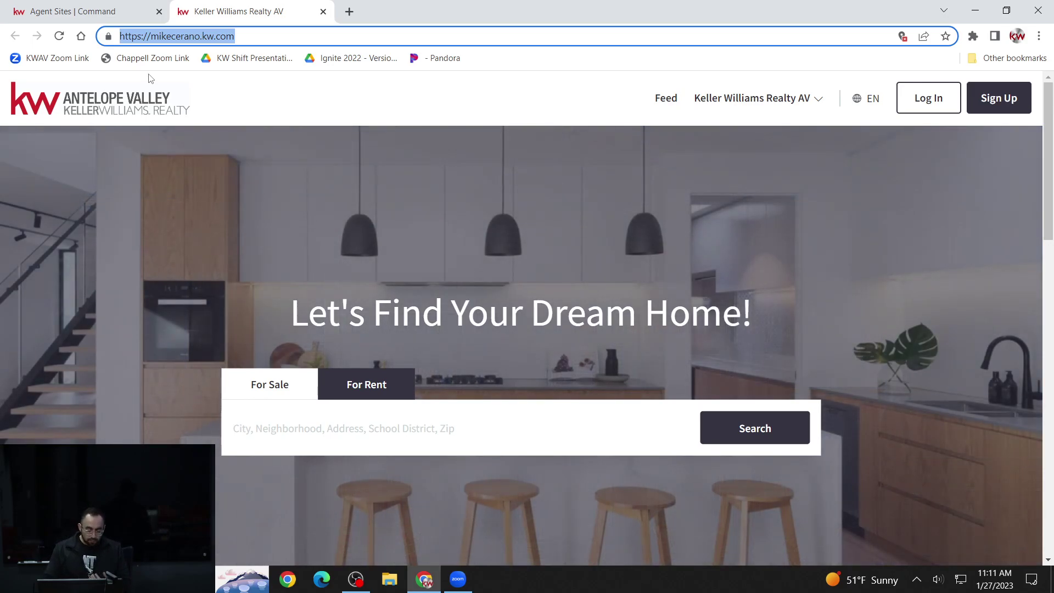
scroll(465, 218, down, 1)
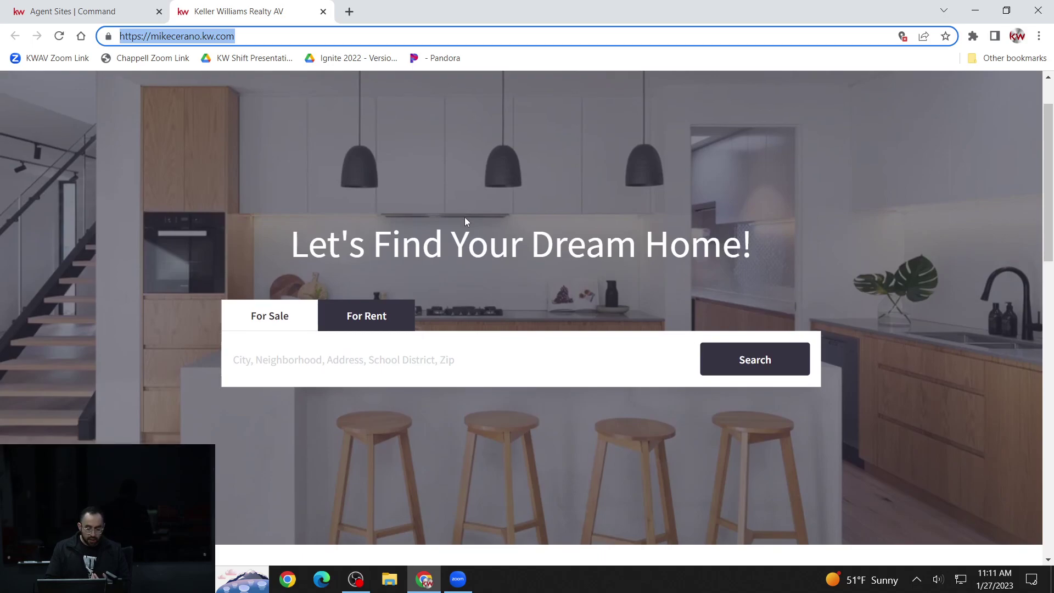
scroll(465, 218, down, 6)
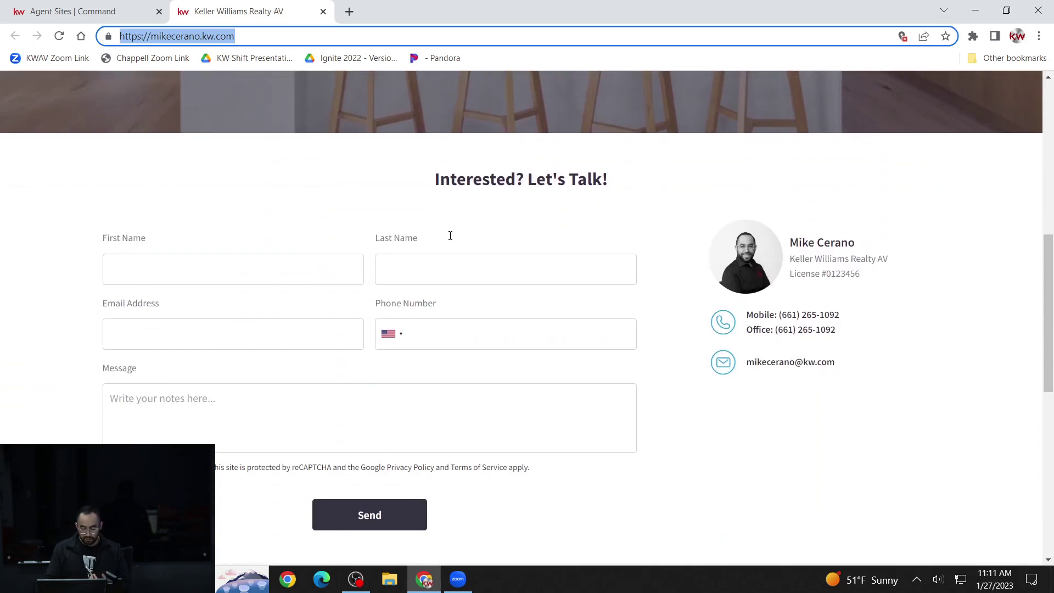
scroll(450, 236, down, 1)
drag(791, 174, 851, 176)
click(843, 204)
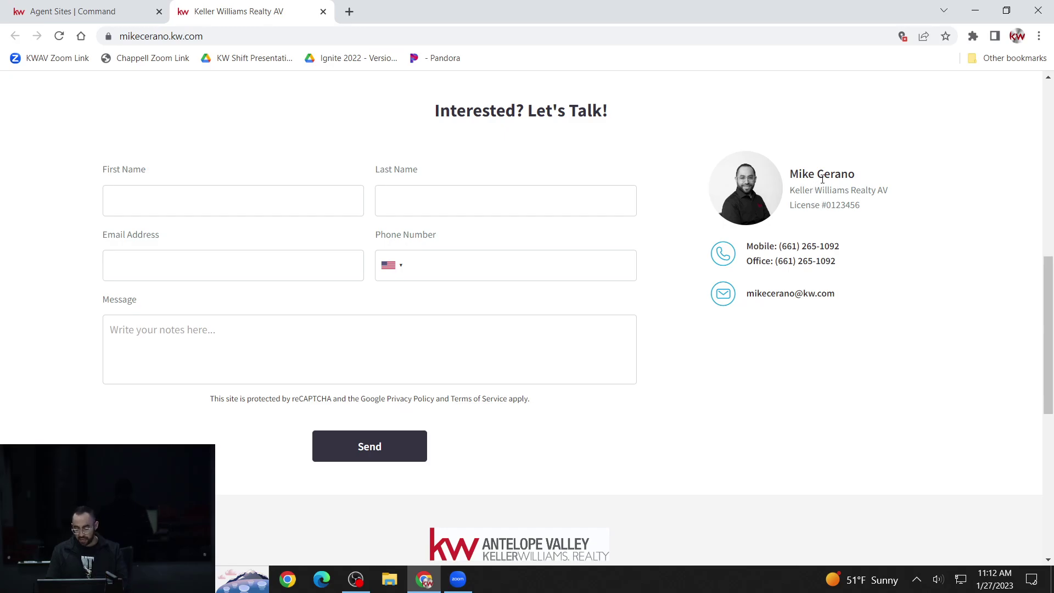
scroll(818, 180, down, 1)
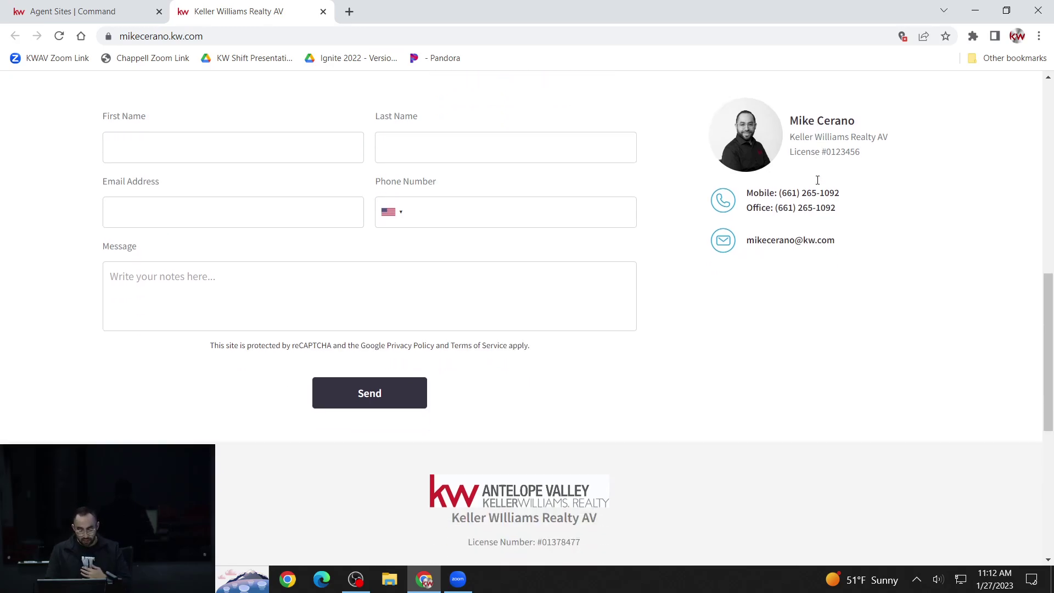
scroll(817, 181, down, 6)
scroll(818, 187, up, 12)
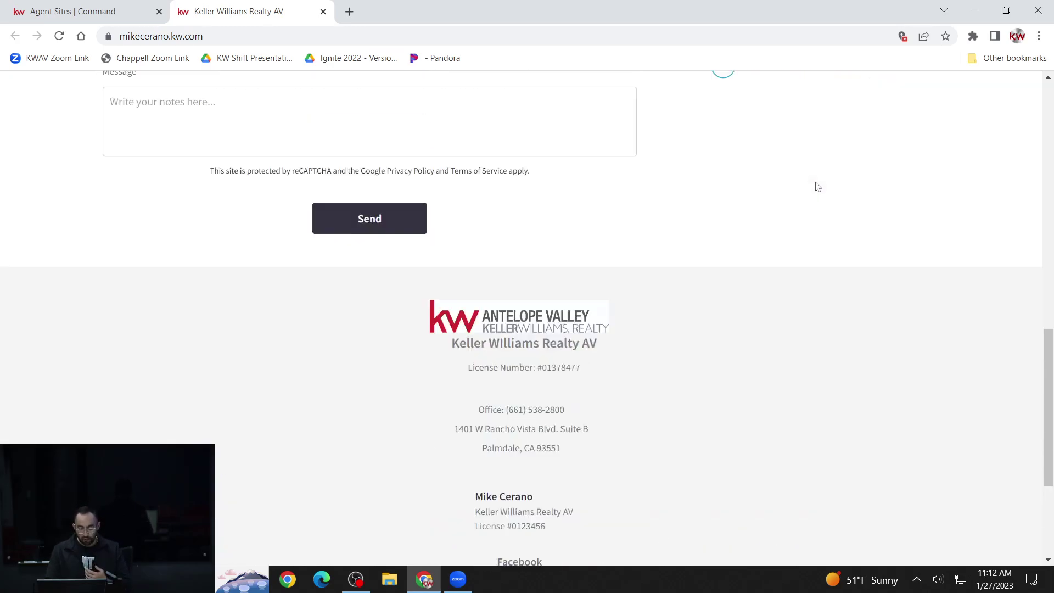
scroll(817, 187, down, 1)
scroll(816, 187, up, 6)
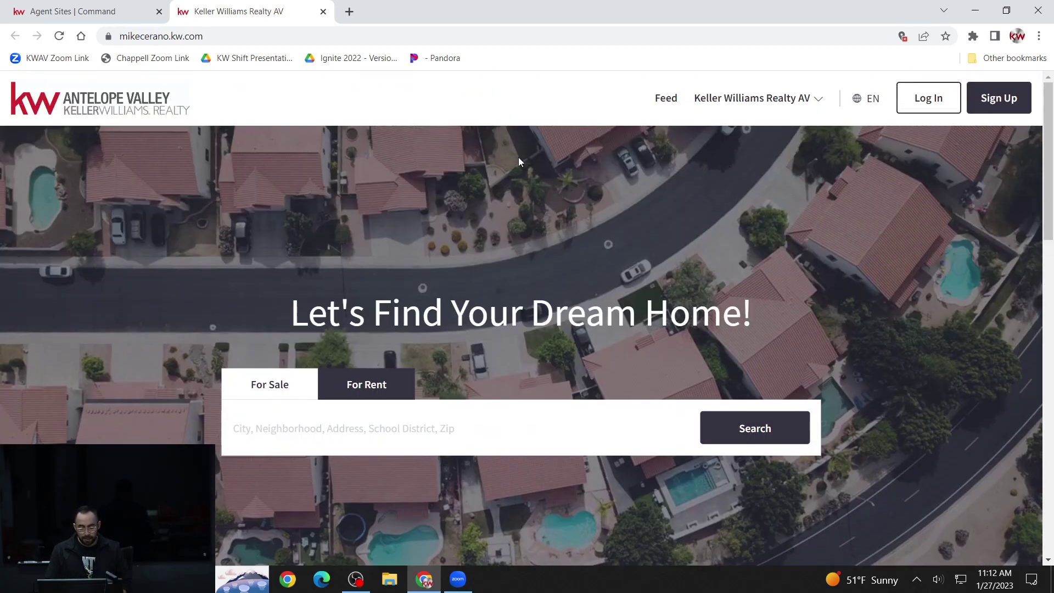
- Check the Command consumer page, then activate the agent website's home page property search
click(116, 15)
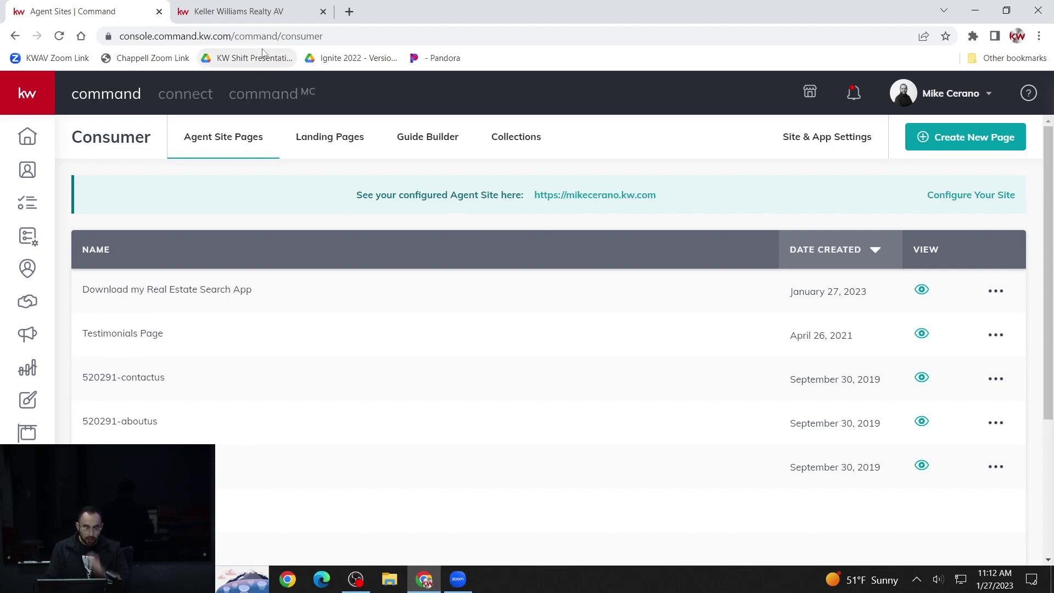
click(275, 12)
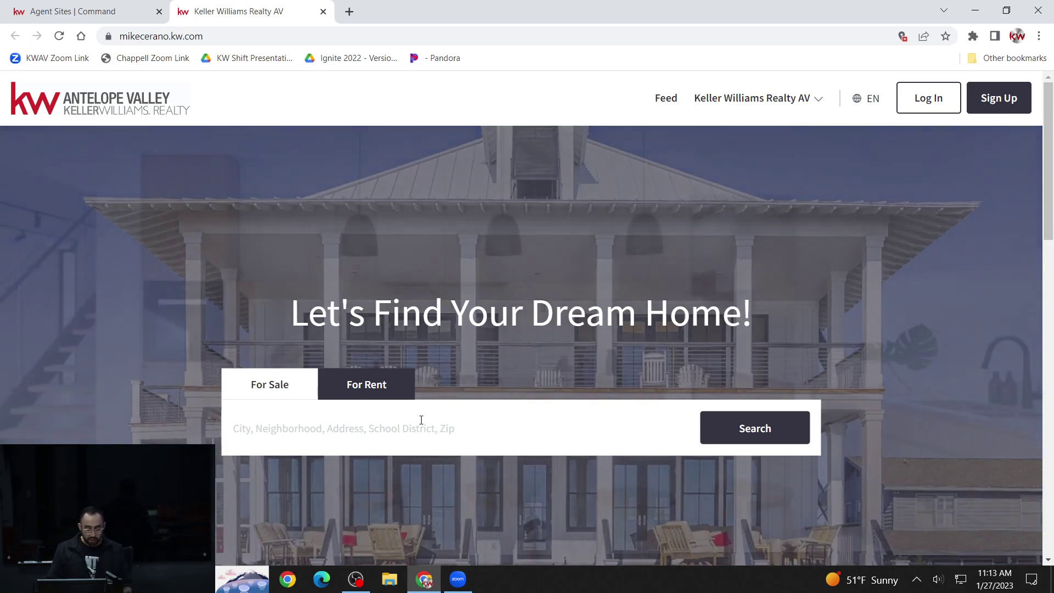
click(421, 420)
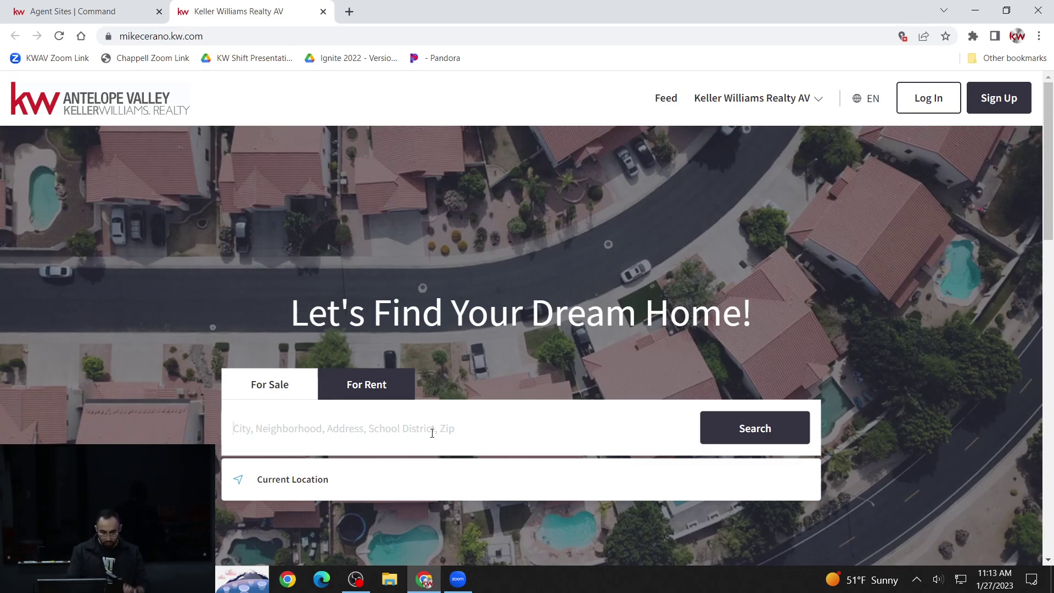
- Search listings for Portland, OR and scroll through the 1,000+ properties for sale
text(portland)
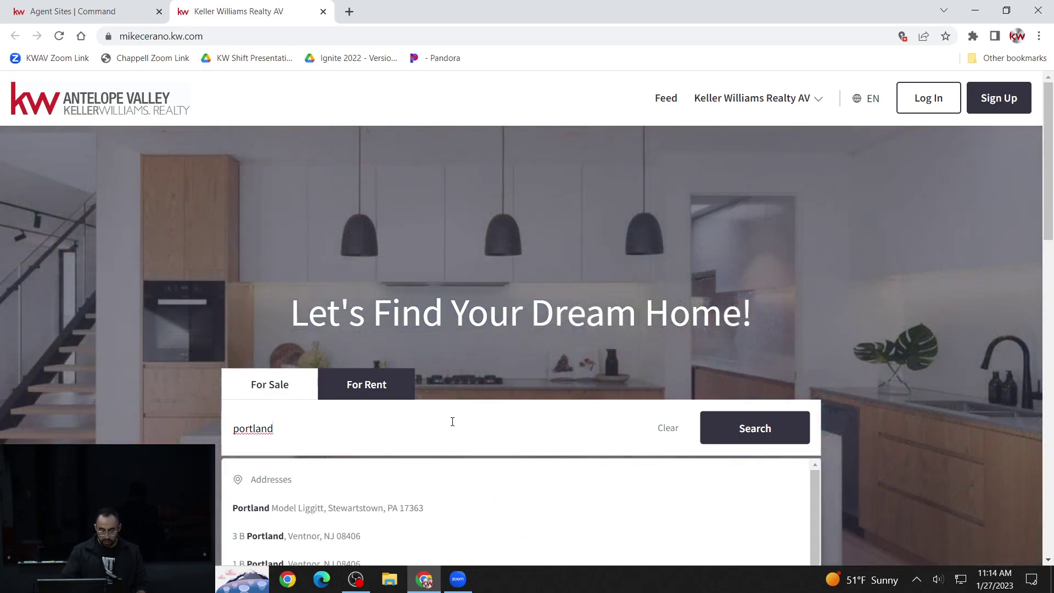
scroll(465, 412, down, 1)
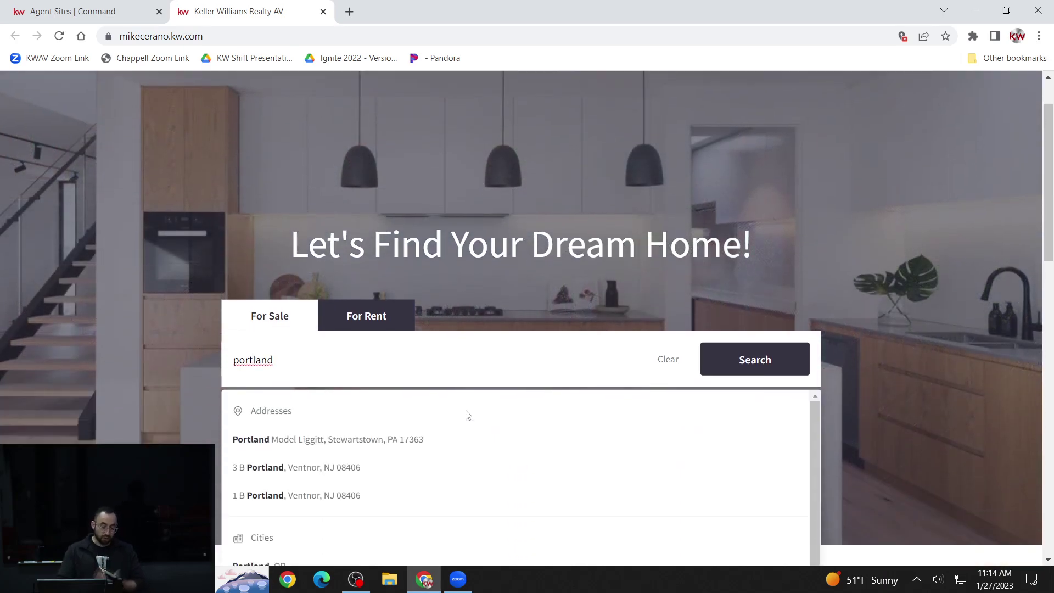
scroll(468, 416, down, 1)
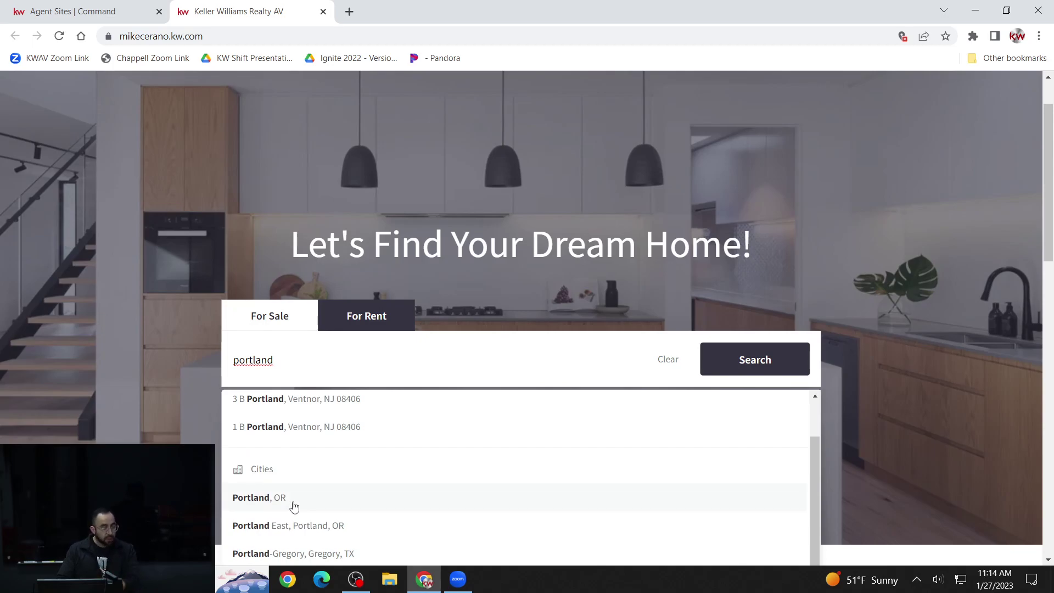
click(265, 497)
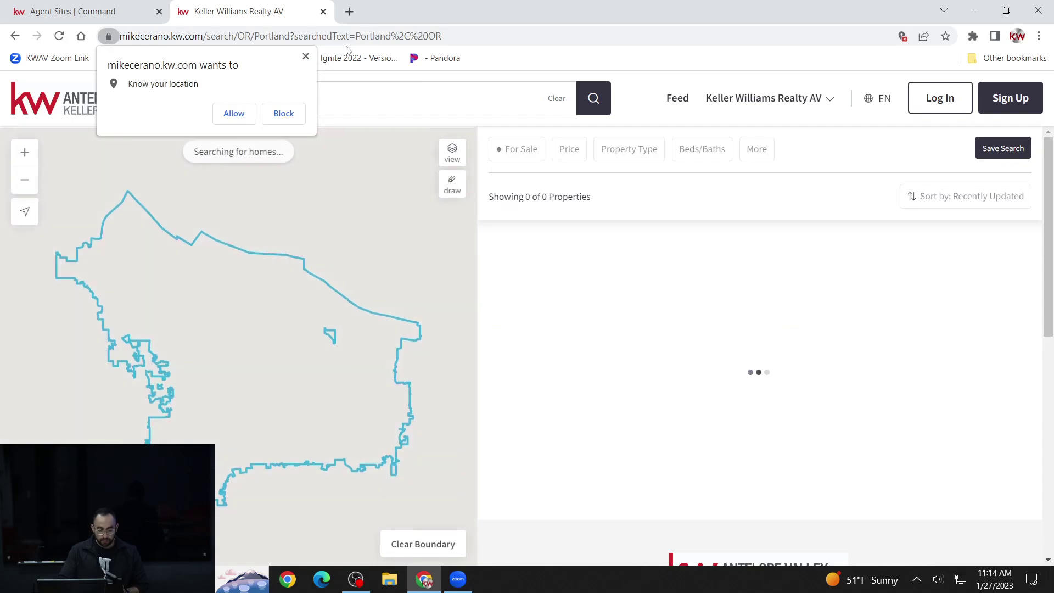
click(284, 113)
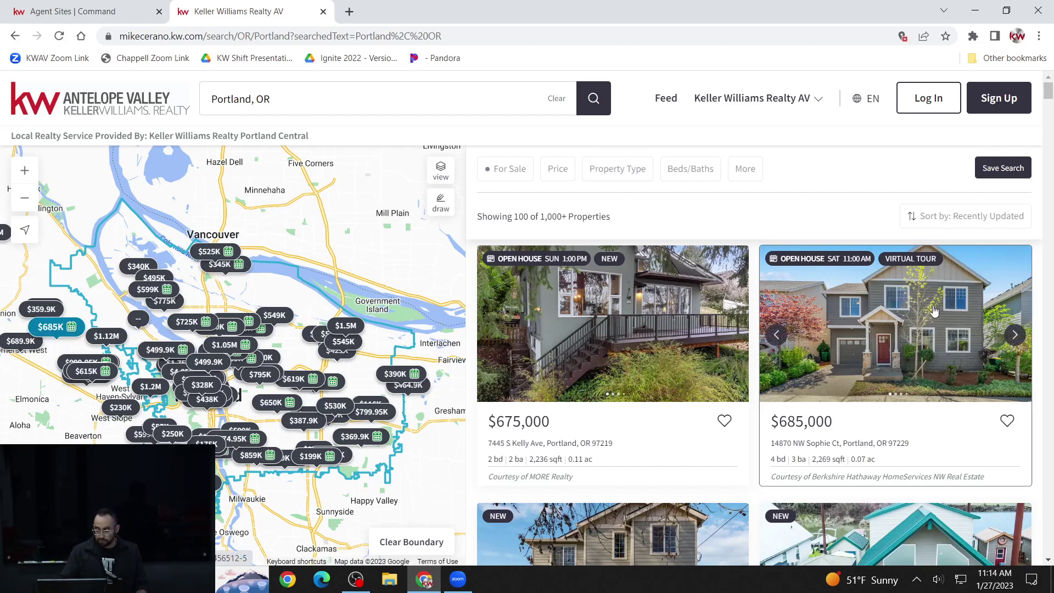
scroll(934, 311, down, 5)
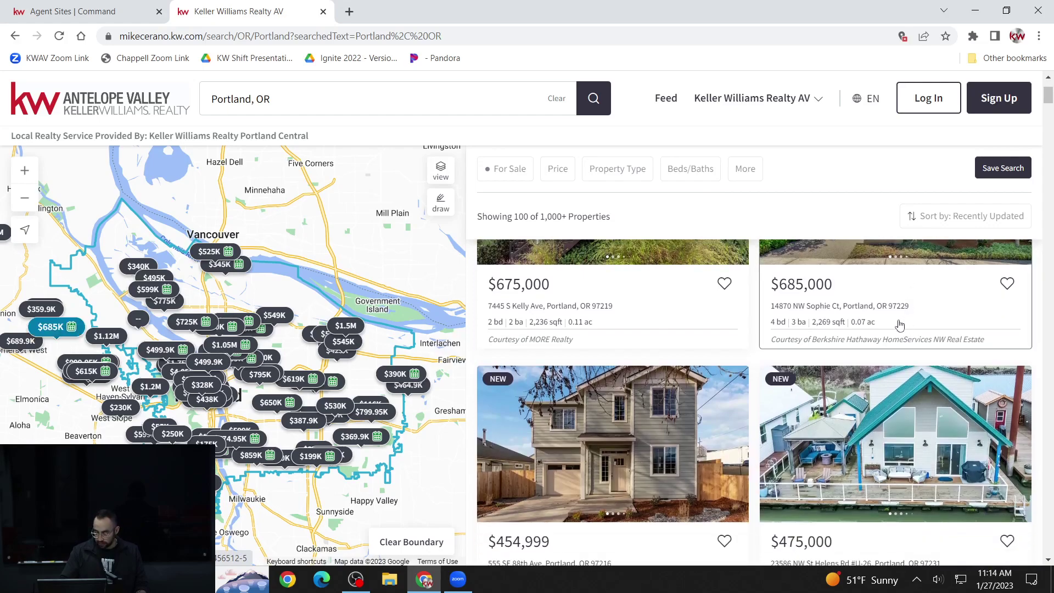
scroll(893, 331, down, 6)
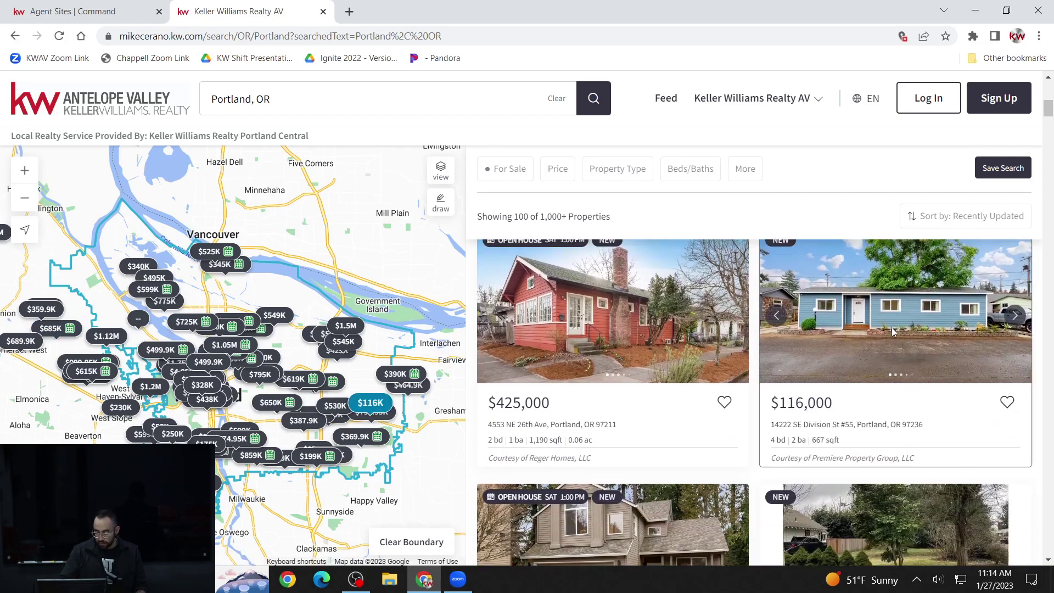
scroll(892, 331, down, 3)
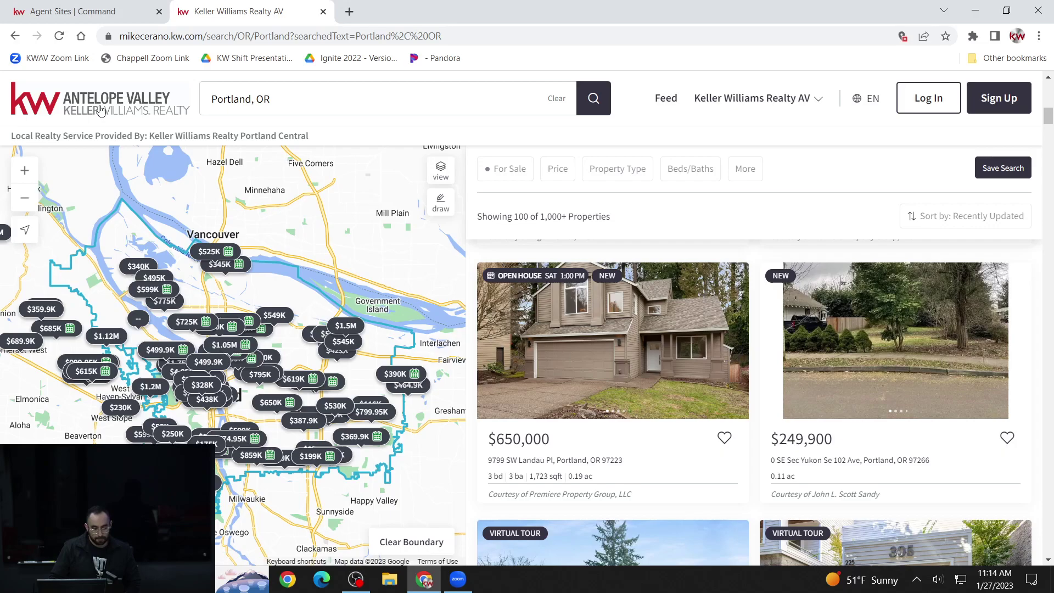
- Return to the site's home page and search listings for Palmdale, CA
click(100, 110)
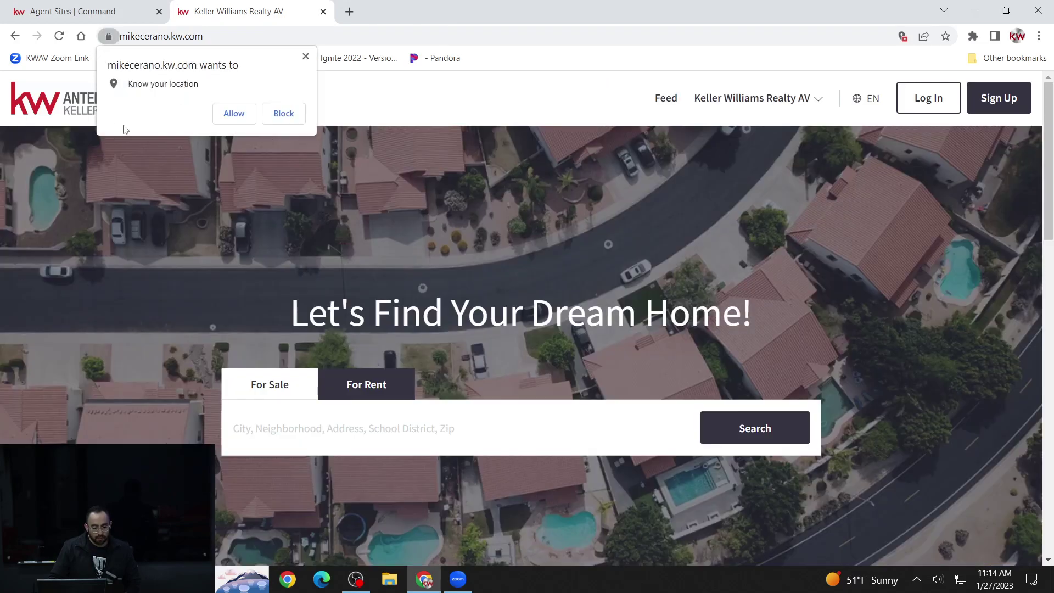
click(313, 61)
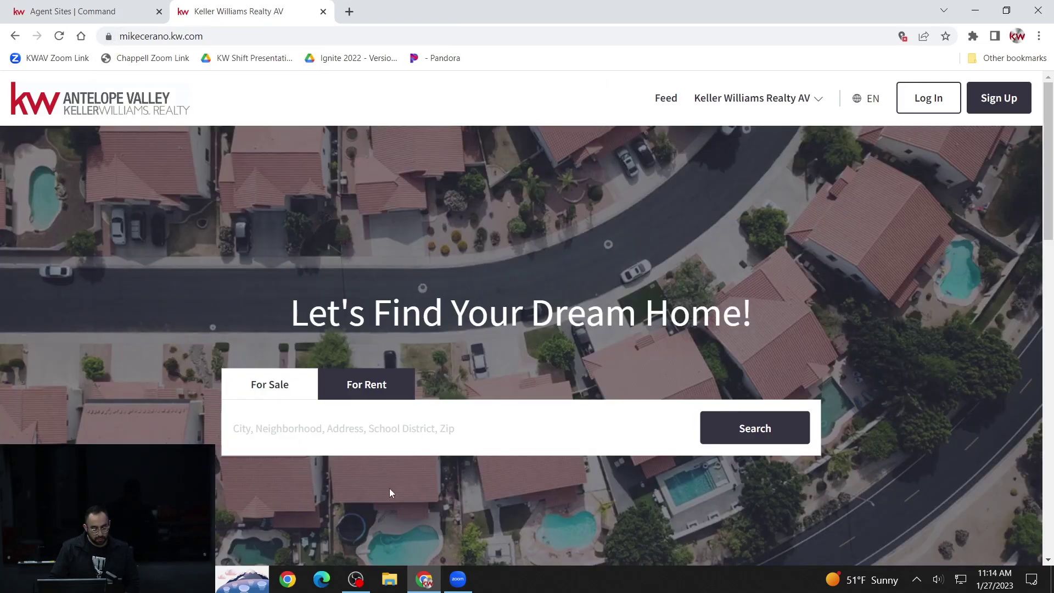
click(428, 426)
scroll(431, 423, down, 1)
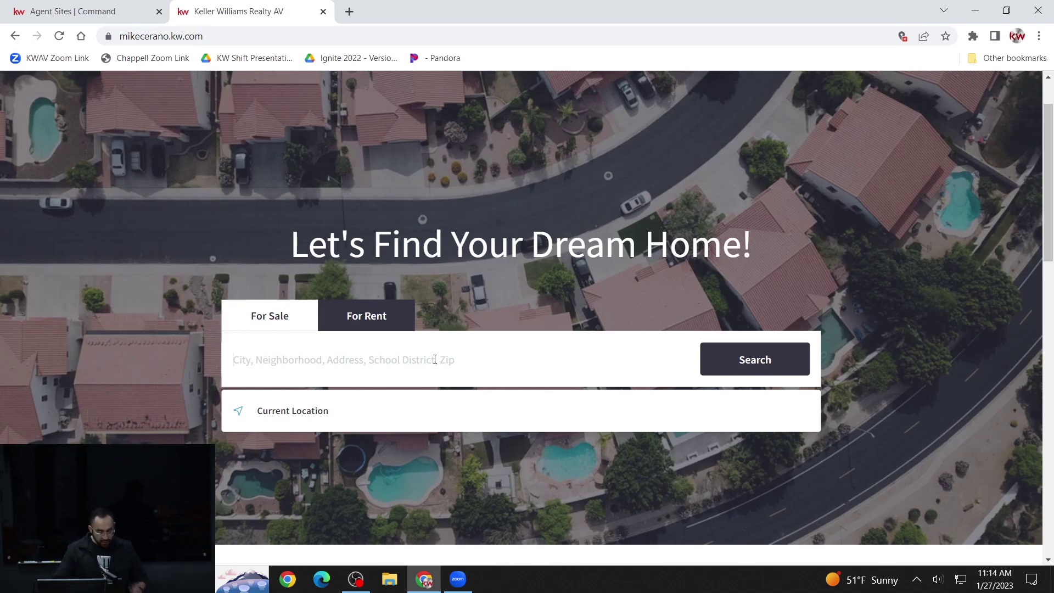
text(palmdale)
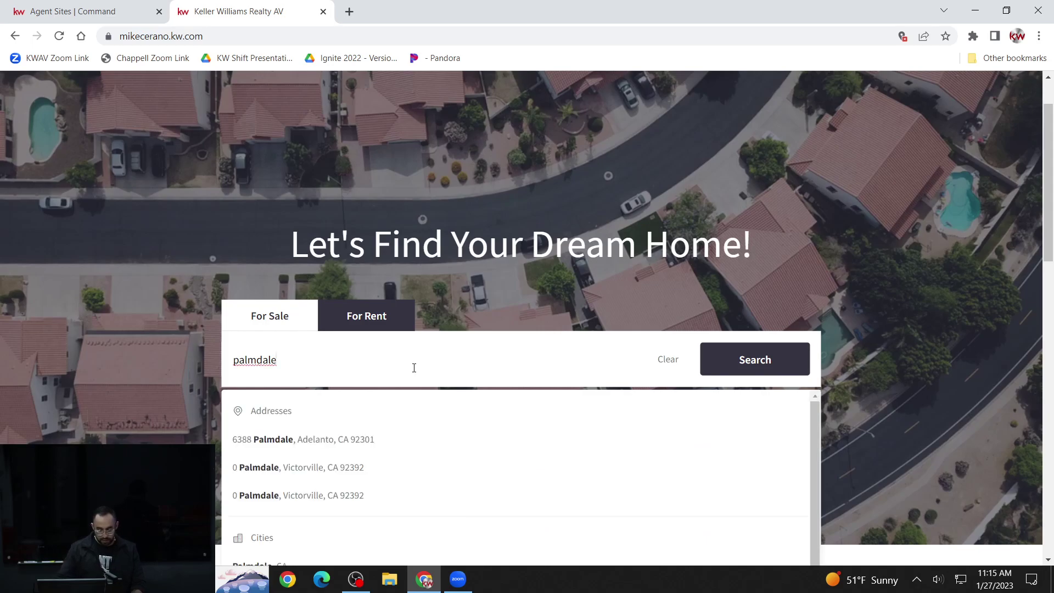
scroll(414, 367, down, 1)
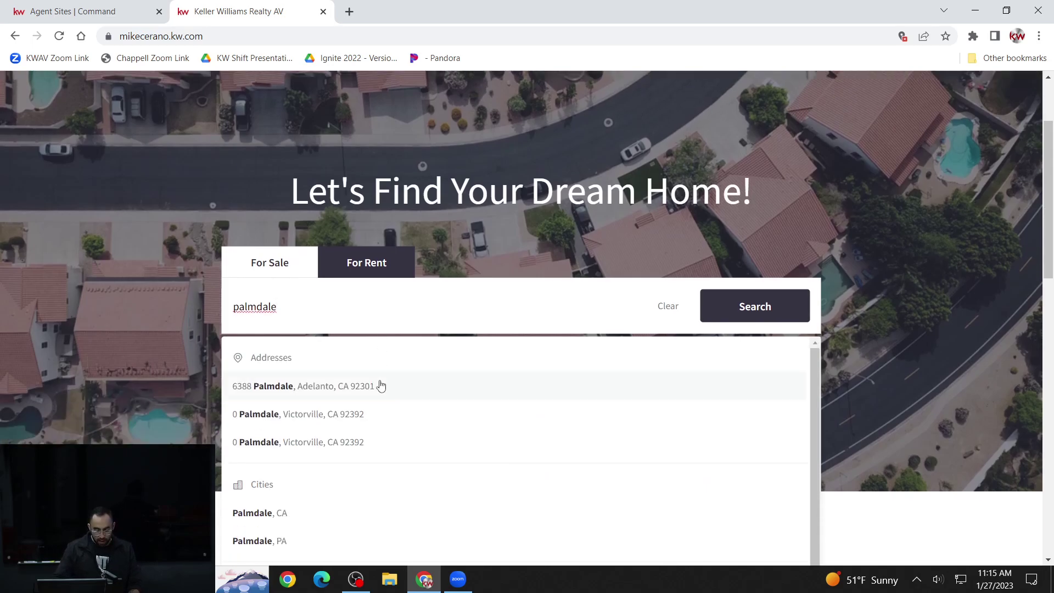
click(259, 500)
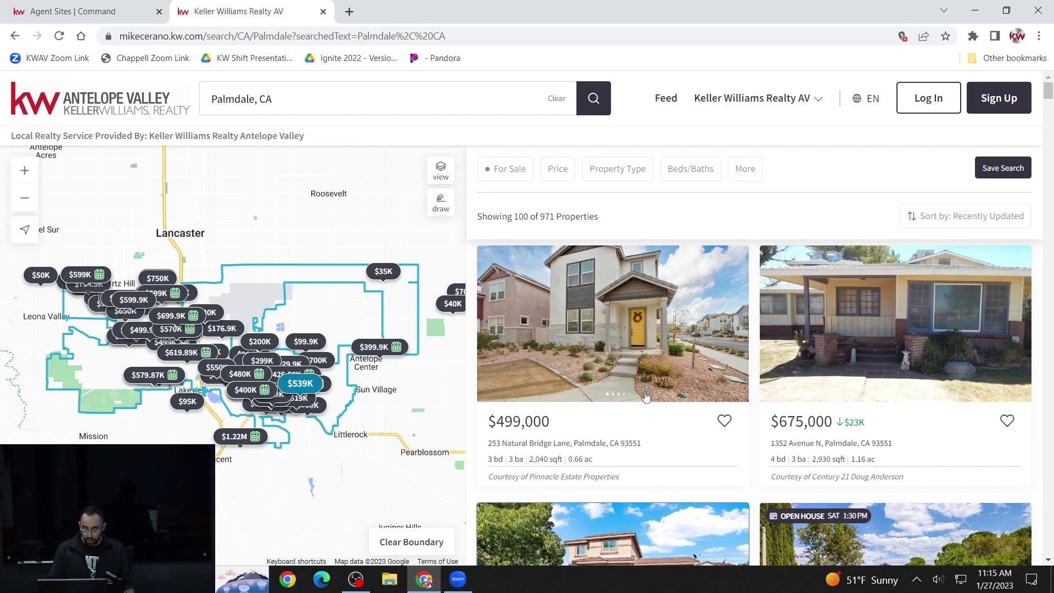
- Open the first Palmdale listing in another tab, then go back to the site's home page
click(633, 301)
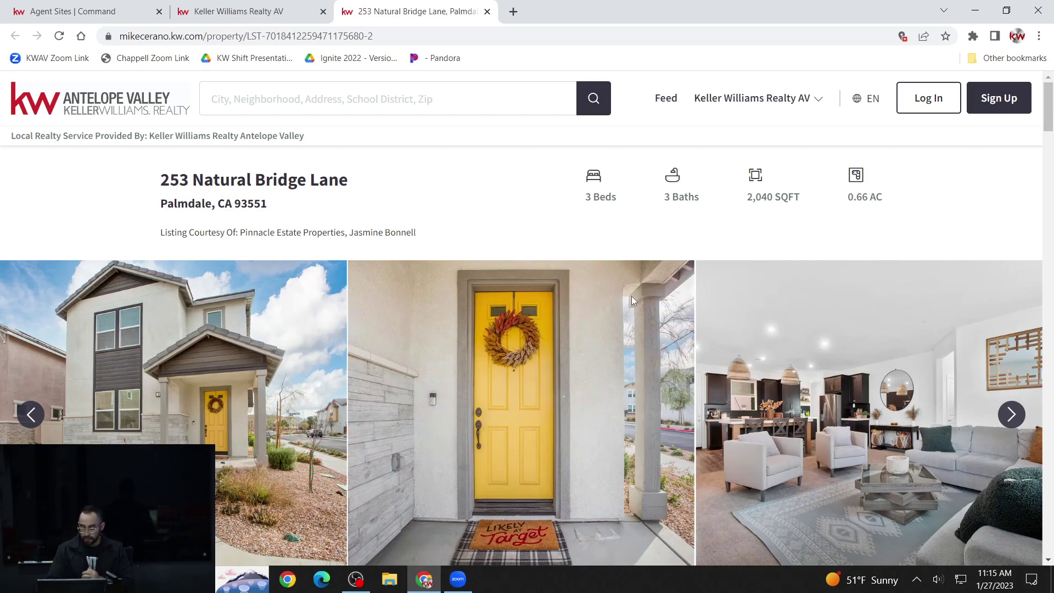
click(233, 10)
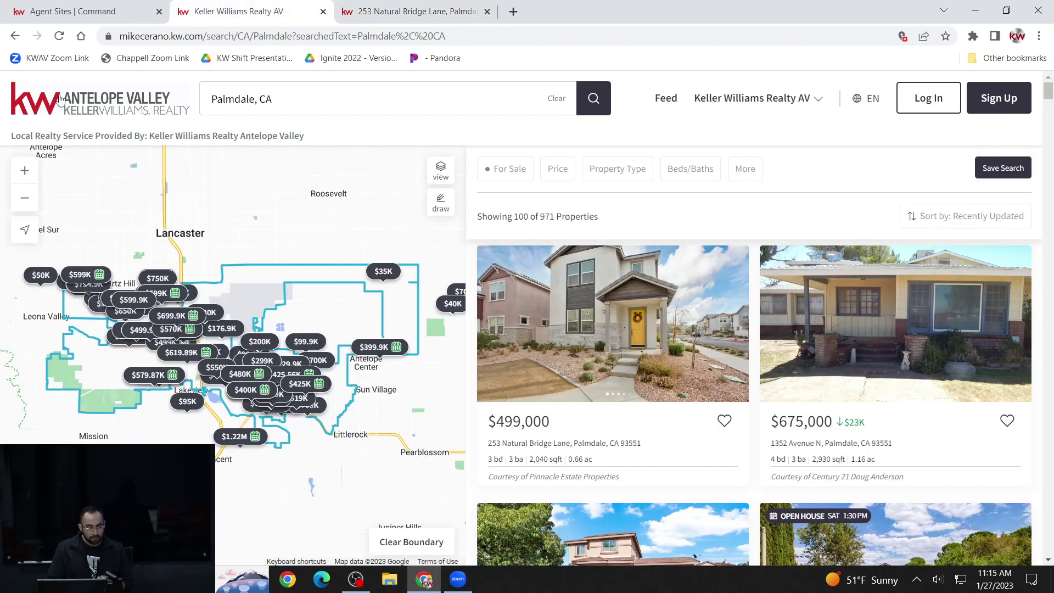
click(61, 101)
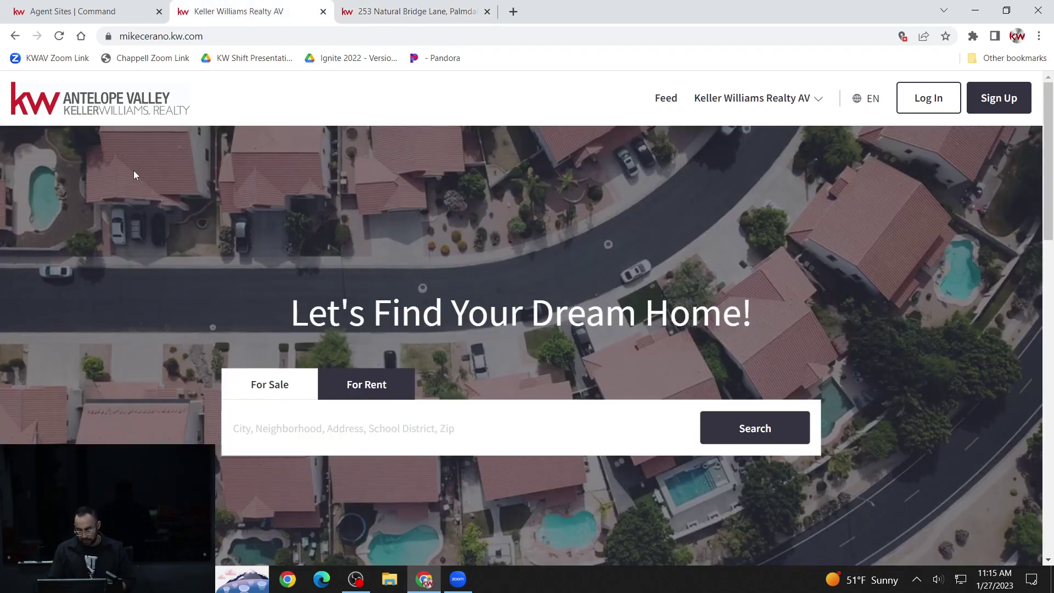
scroll(134, 171, down, 5)
scroll(135, 168, up, 4)
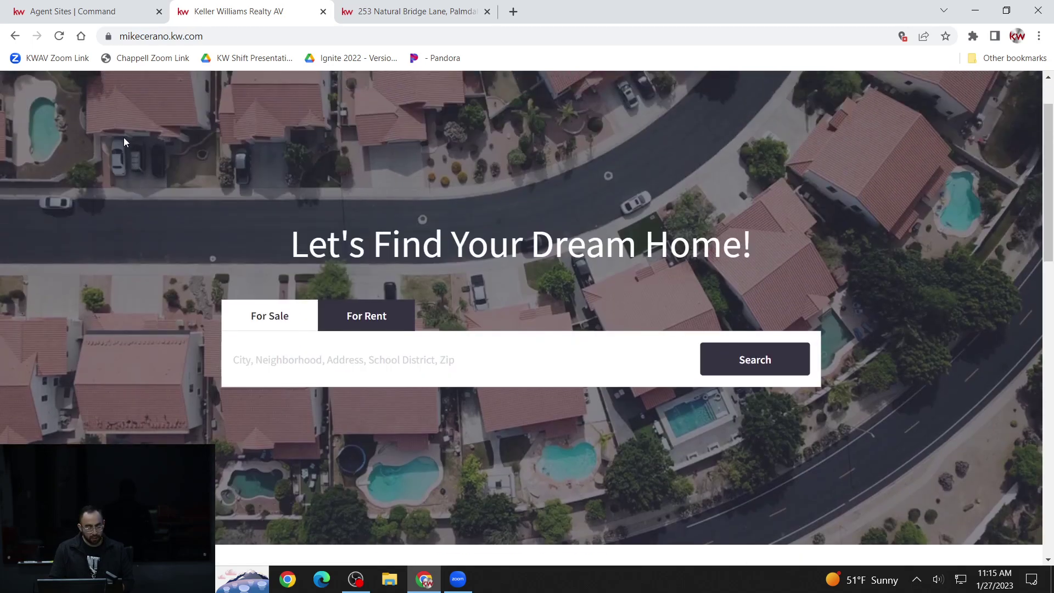
- Open Site & App Settings in Command and review the Agent Site Hero Text and hero images
click(112, 13)
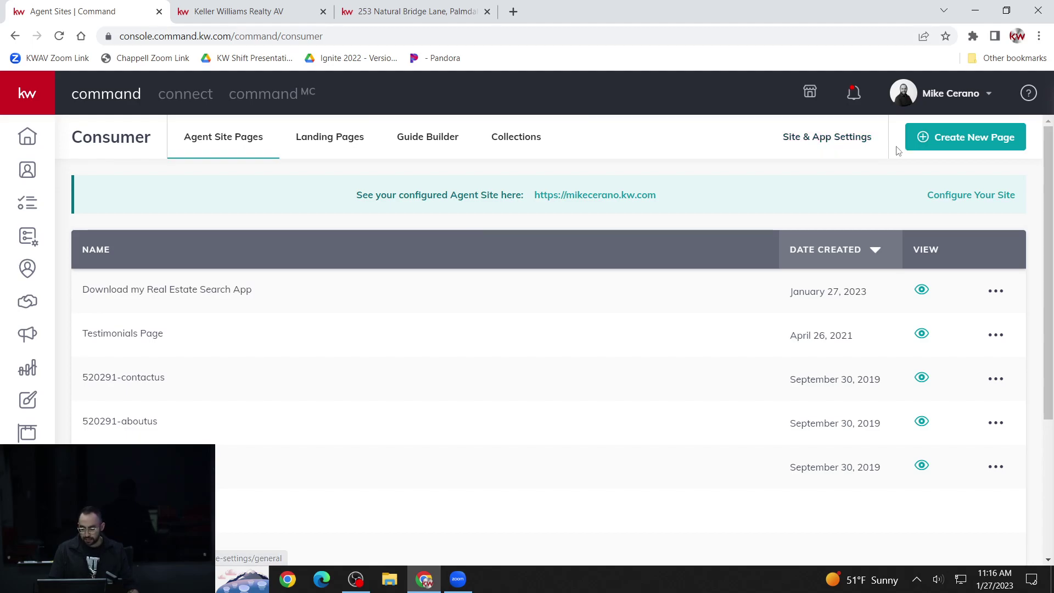
click(830, 138)
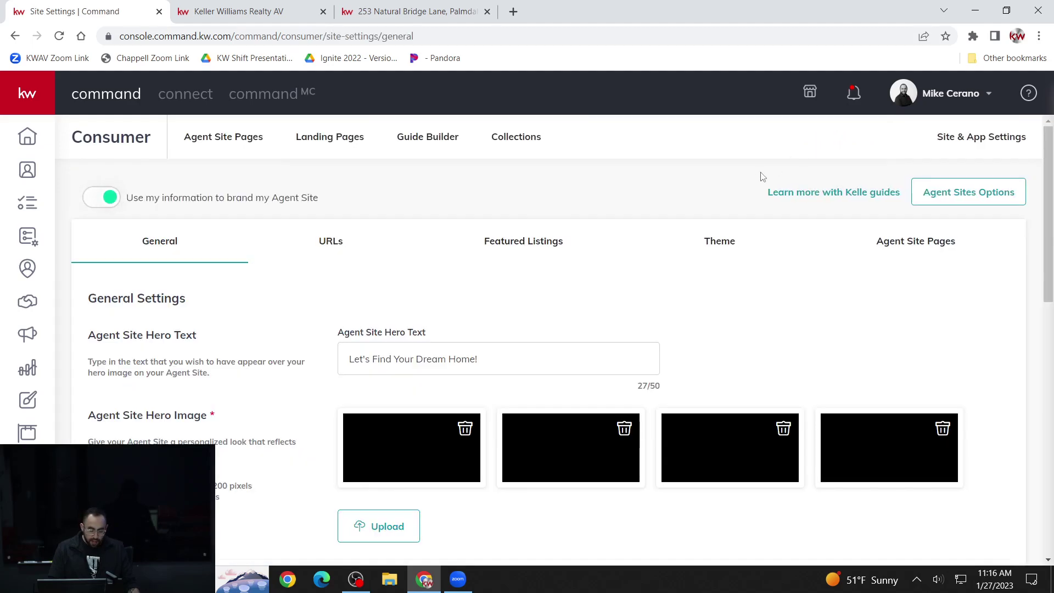
scroll(753, 184, down, 1)
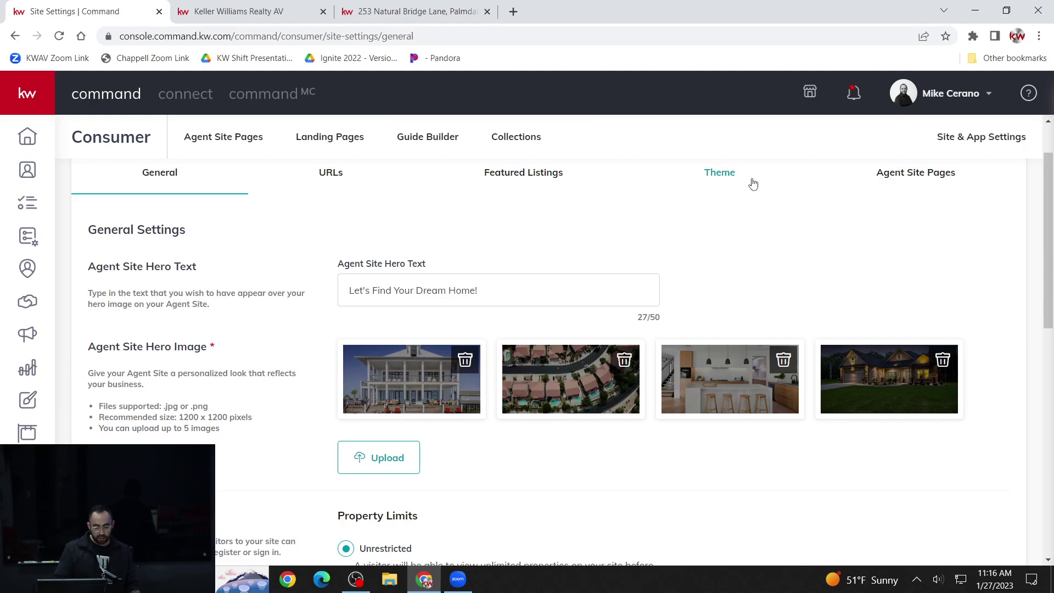
scroll(731, 233, up, 1)
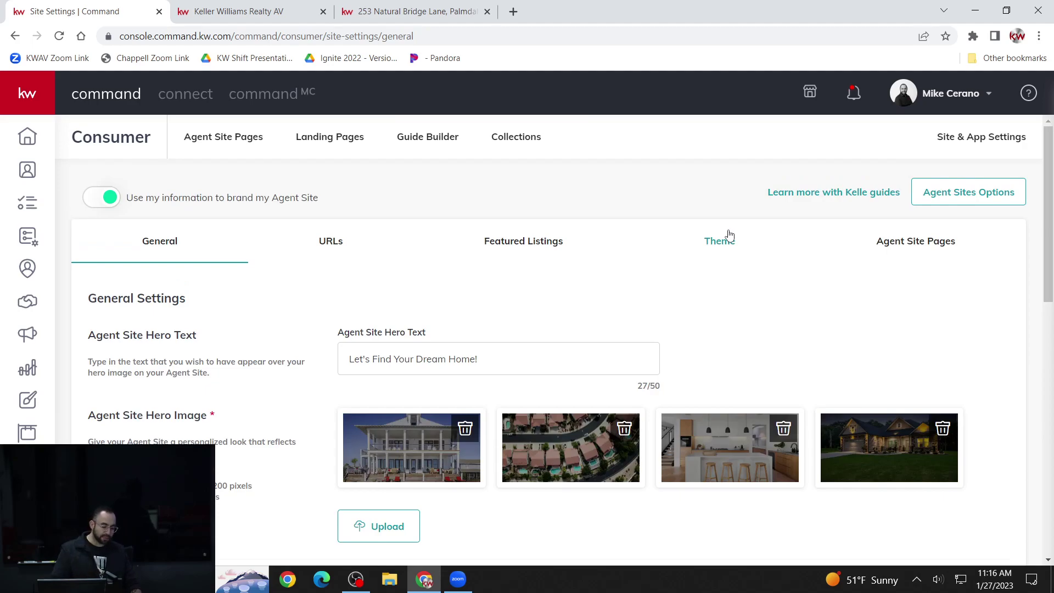
scroll(741, 263, down, 1)
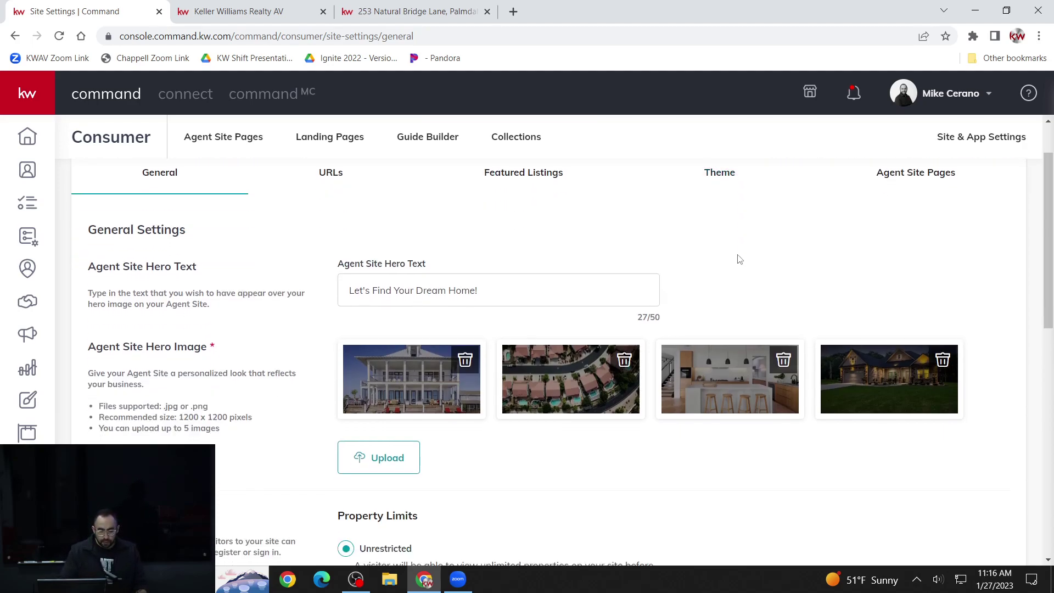
scroll(737, 260, up, 1)
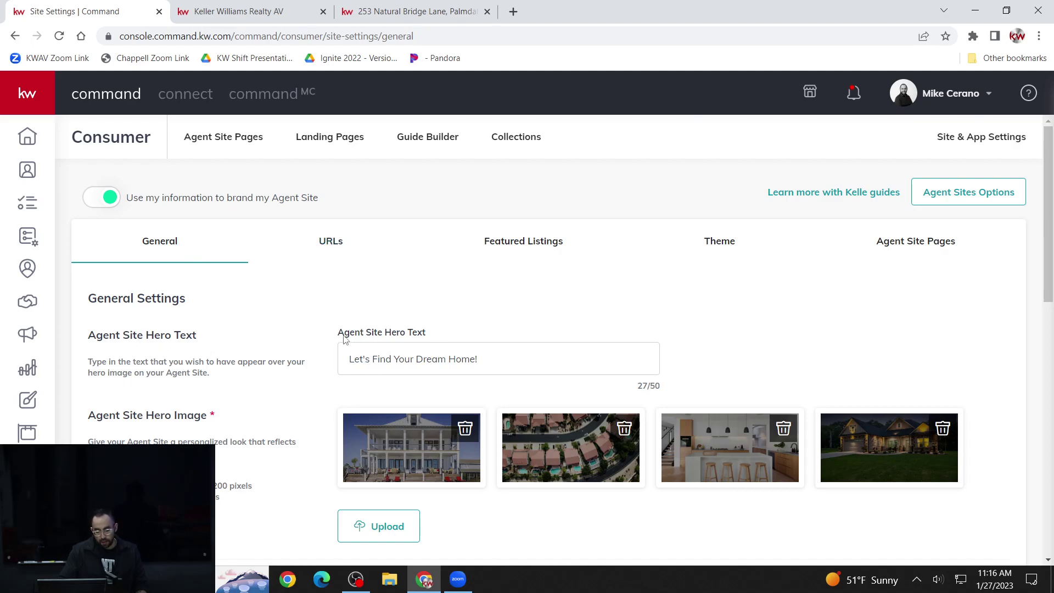
drag(129, 337, 175, 338)
click(198, 338)
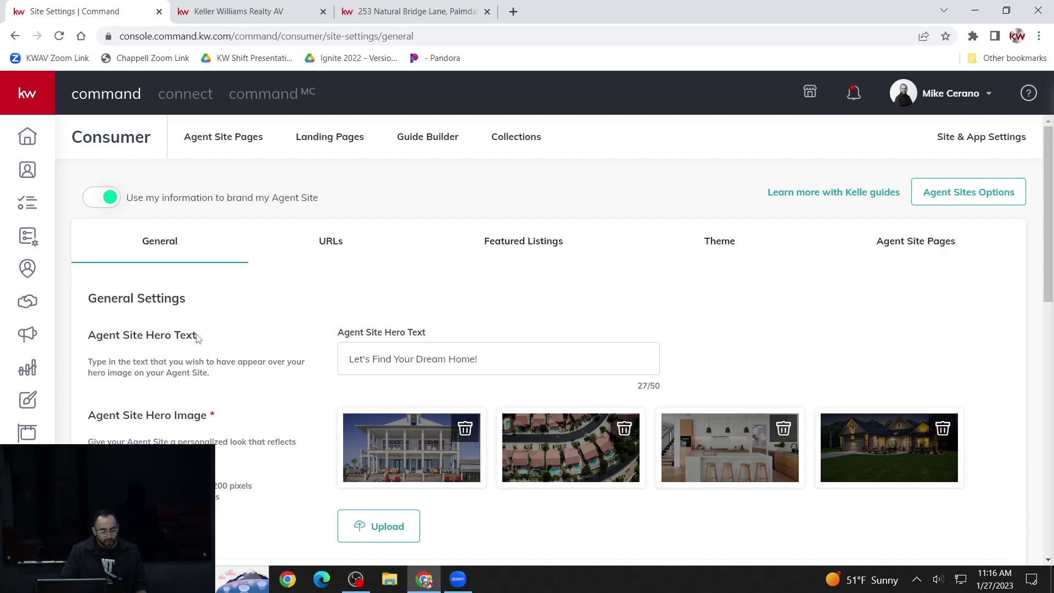
- Compare the live site's "Let's Find Your Dream Home!" headline with the hero text setting
click(282, 11)
scroll(396, 253, up, 1)
drag(308, 316, 734, 328)
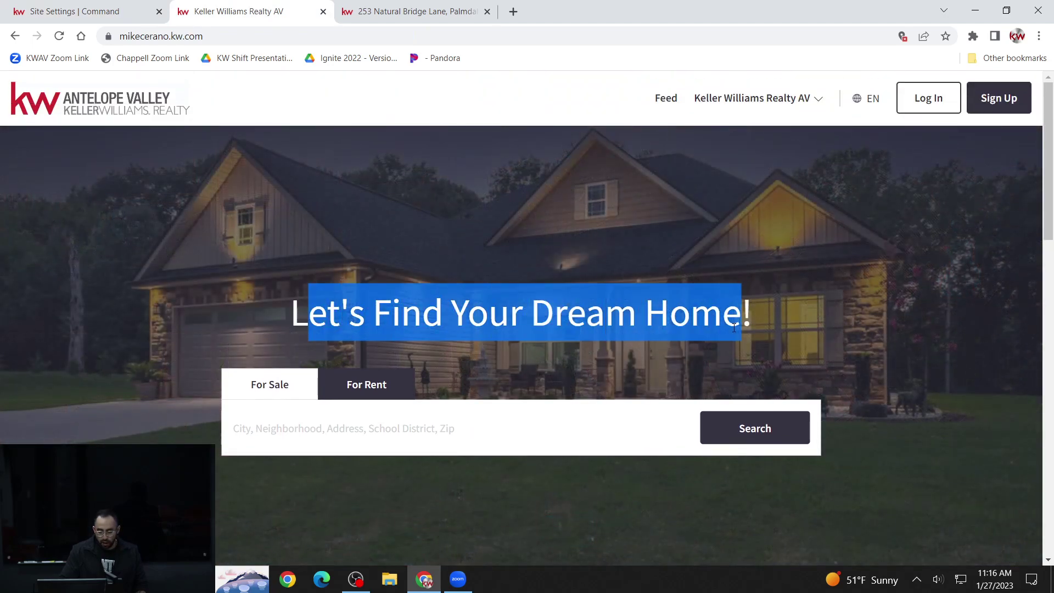
- Compare the Agent Site Hero Text setting with the live site's 'Let's Find Your Dream Home!' headline
click(577, 316)
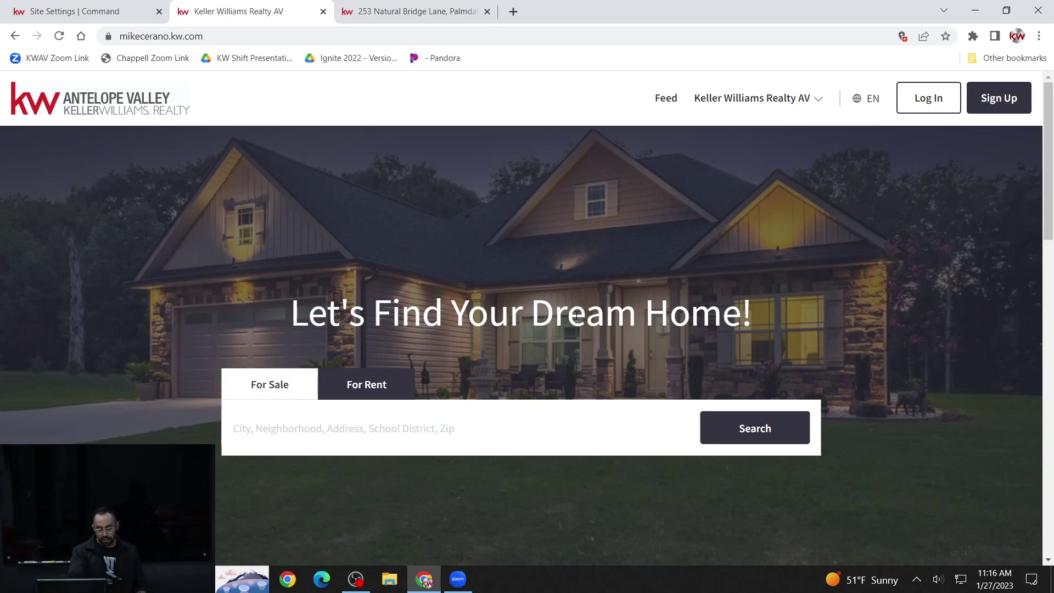
click(84, 12)
click(363, 358)
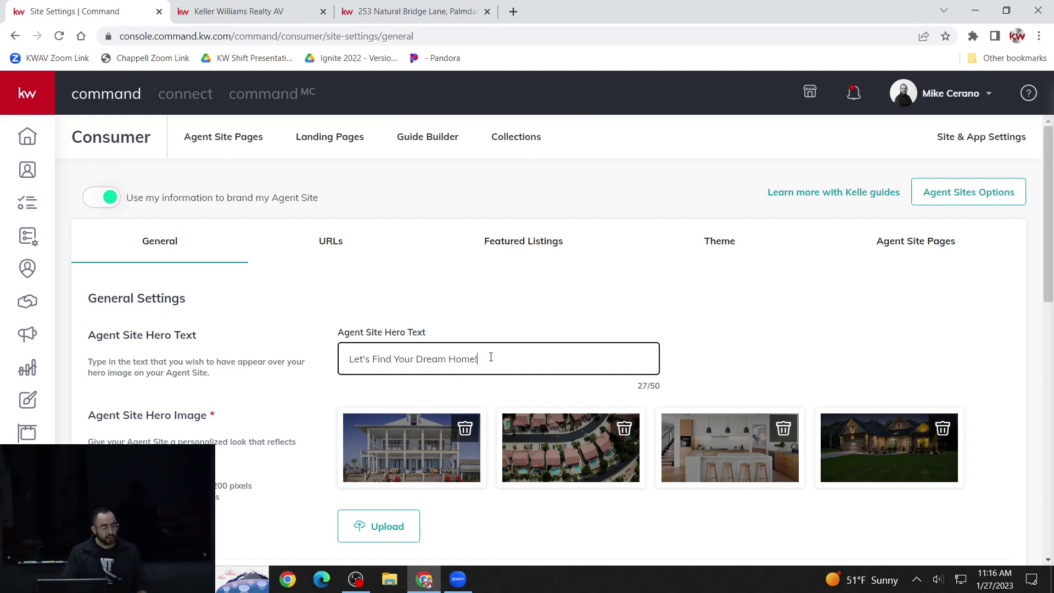
click(265, 13)
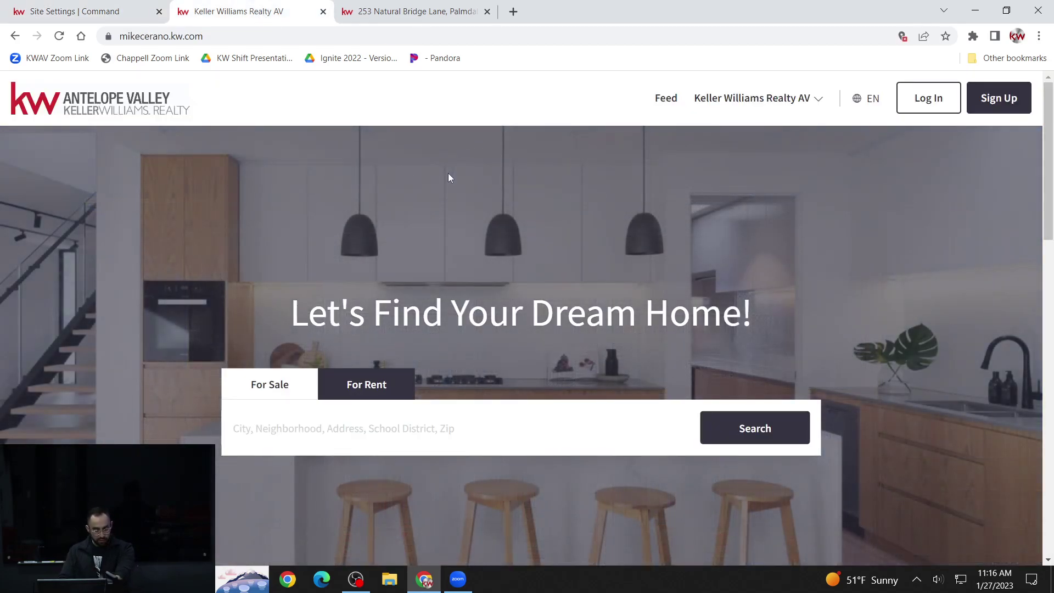
click(115, 15)
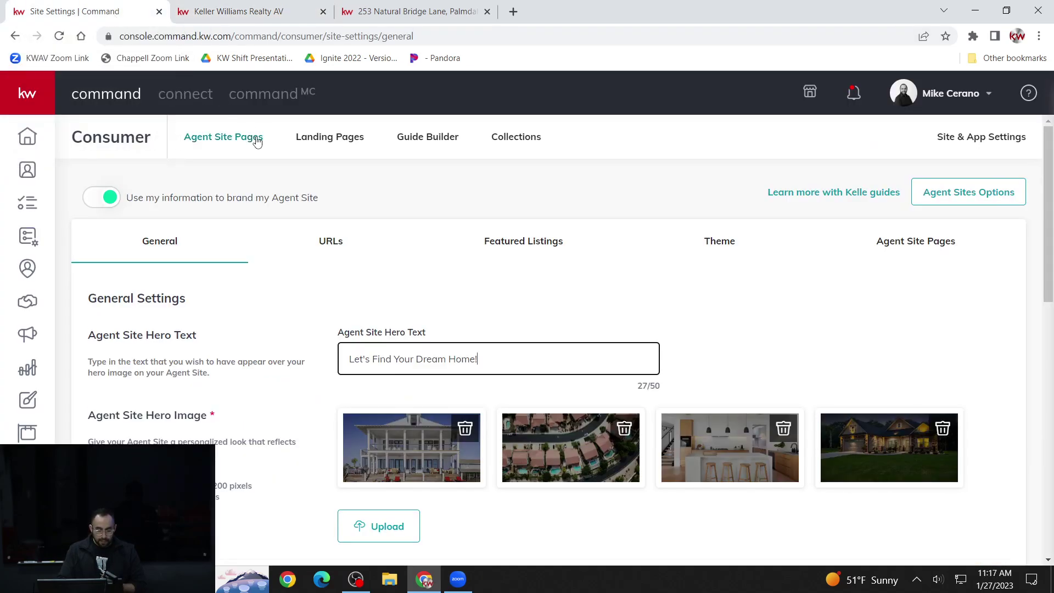
- Scroll past Agent Site Hero Image to the Unrestricted Property Limits and recheck the live home page
scroll(261, 144, down, 1)
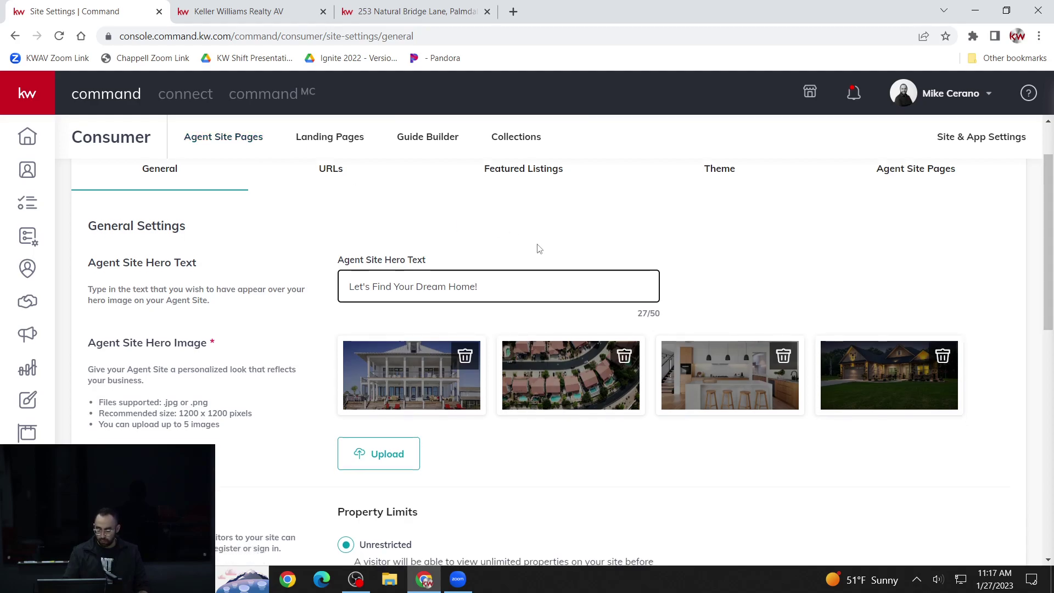
scroll(538, 248, down, 1)
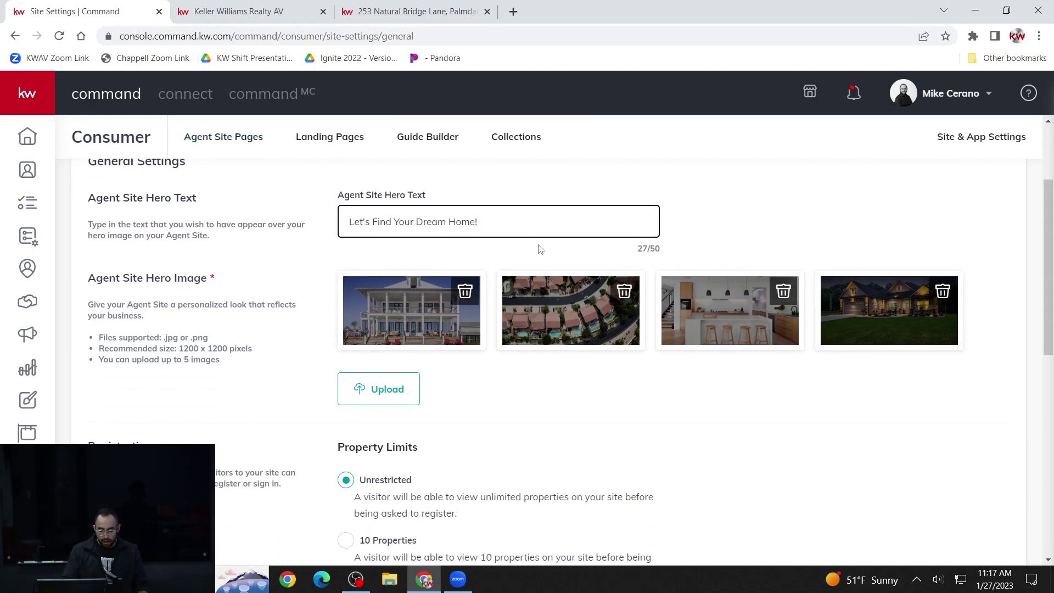
scroll(164, 320, down, 1)
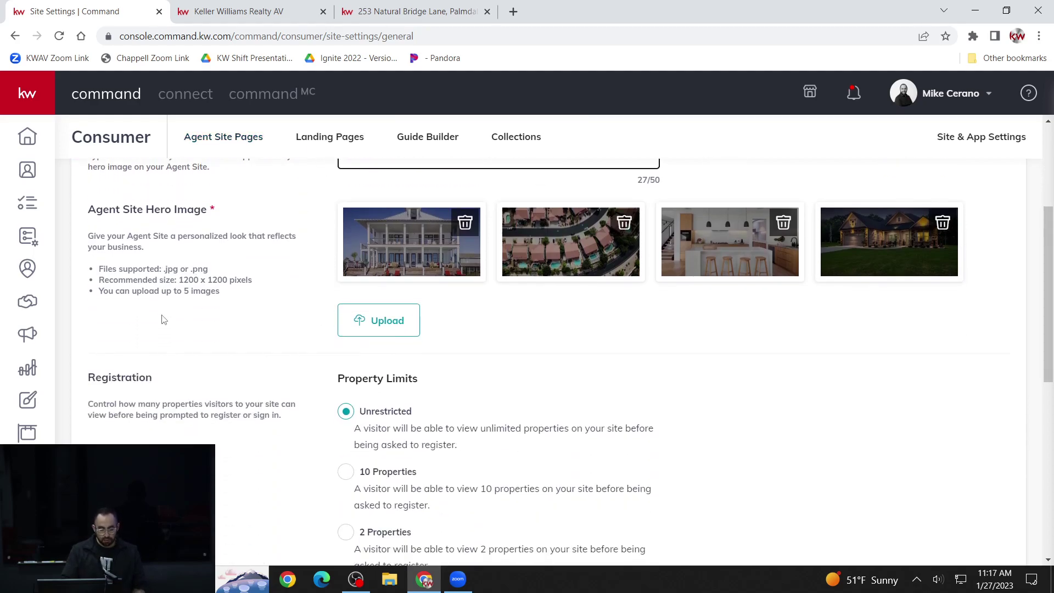
drag(96, 210, 155, 216)
click(219, 228)
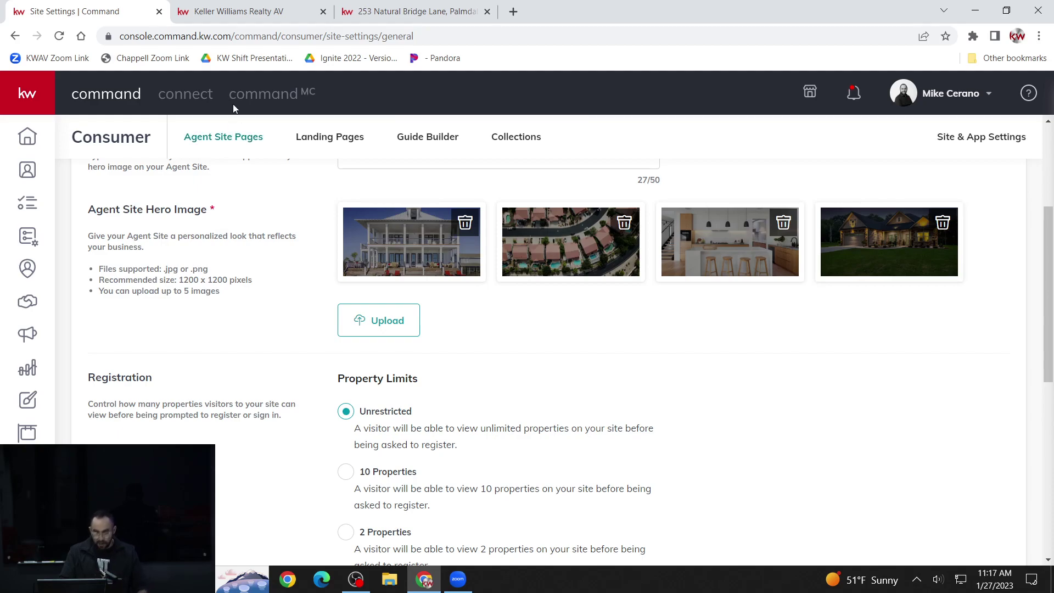
click(258, 15)
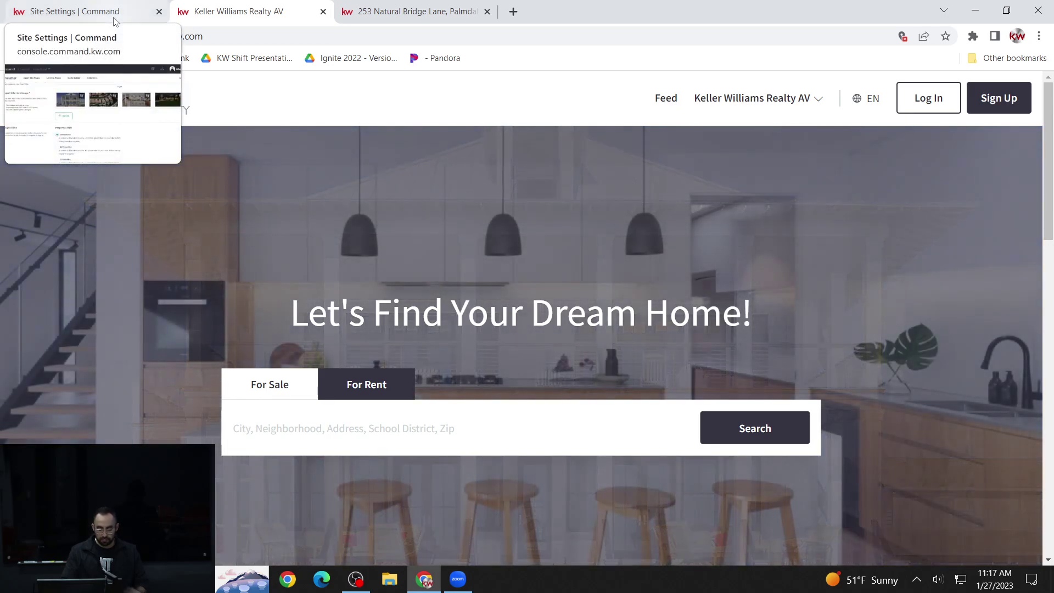
click(115, 17)
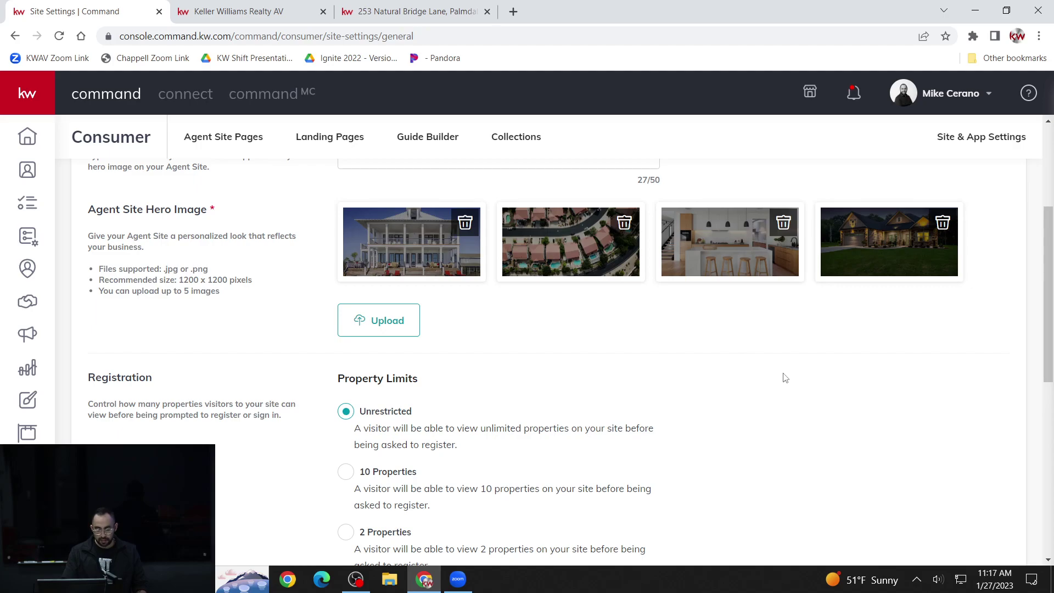
scroll(604, 398, up, 1)
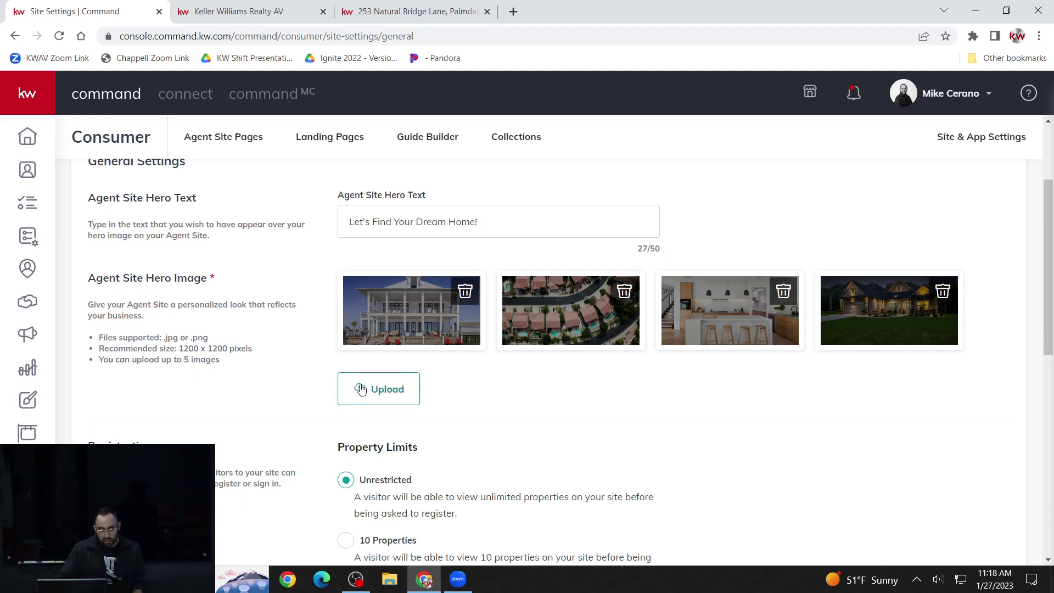
drag(177, 363, 220, 363)
click(525, 324)
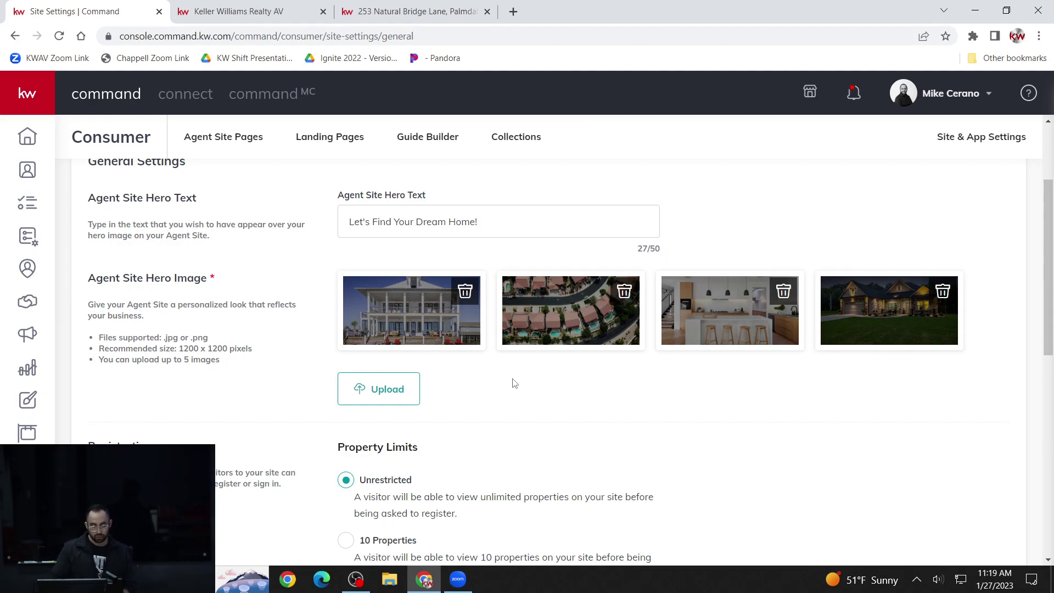
scroll(556, 361, down, 1)
scroll(556, 362, down, 1)
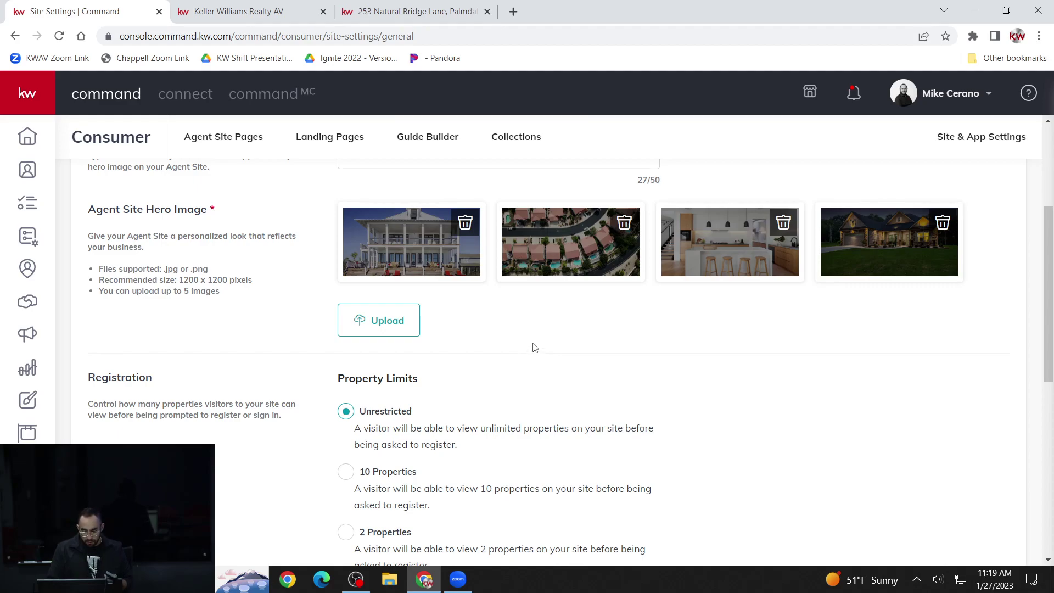
scroll(536, 348, down, 1)
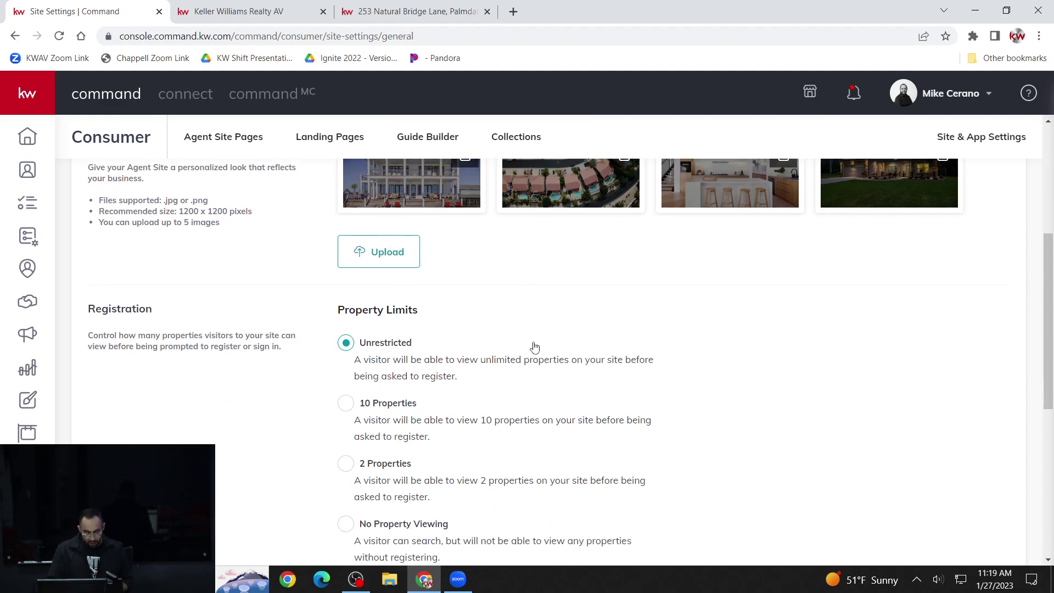
scroll(536, 347, down, 1)
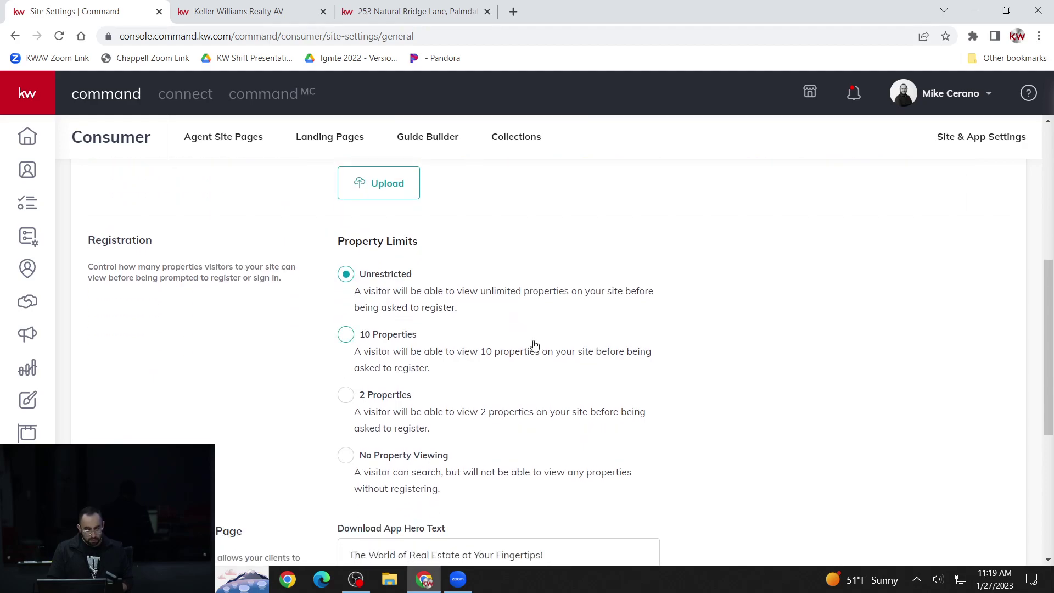
scroll(536, 344, down, 1)
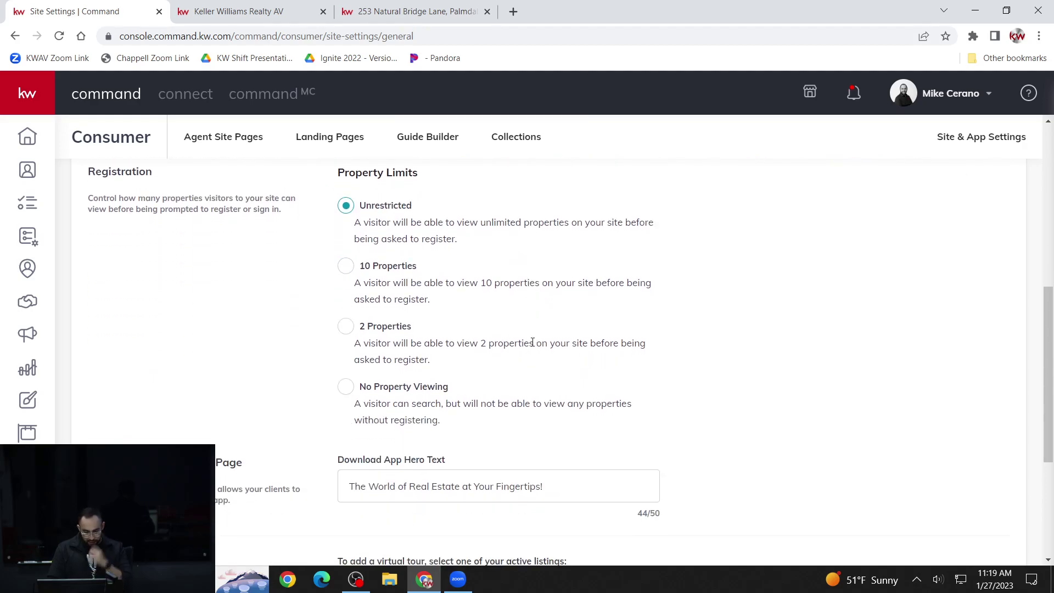
scroll(382, 356, up, 1)
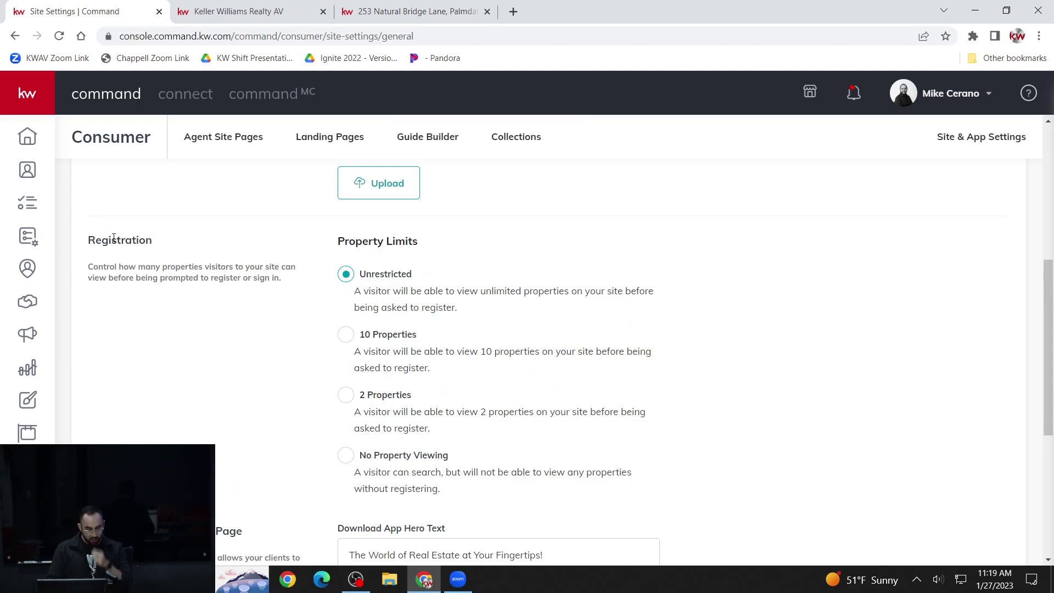
drag(88, 245, 137, 245)
click(161, 245)
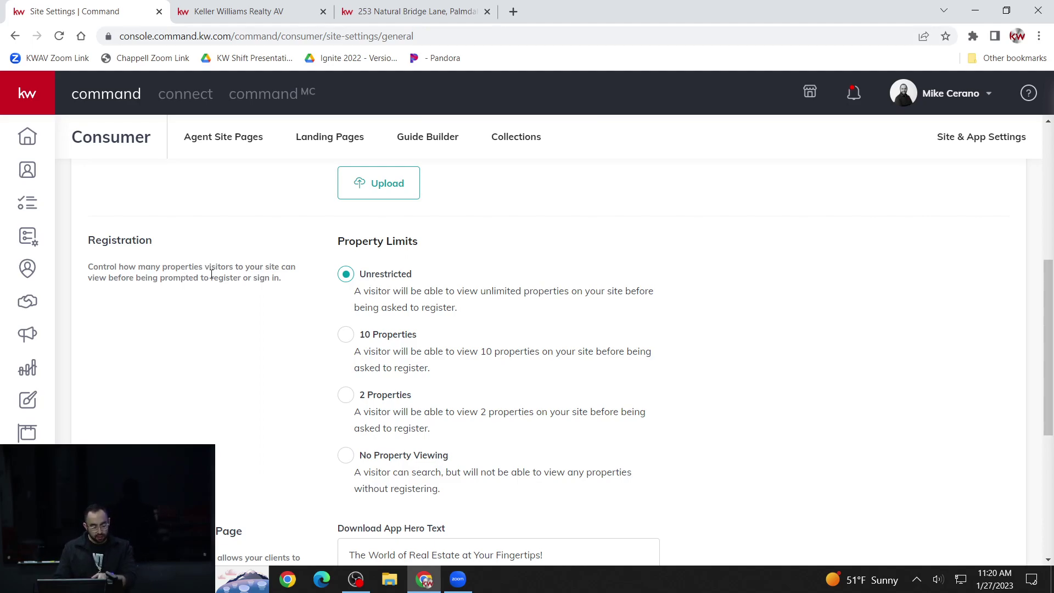
scroll(211, 273, down, 1)
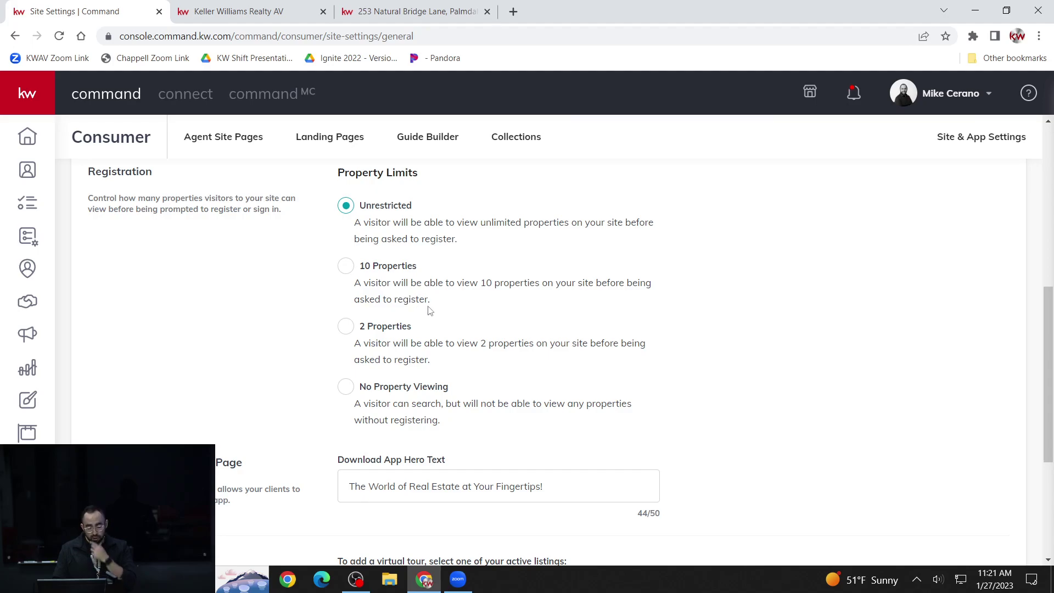
drag(437, 302, 416, 295)
click(434, 286)
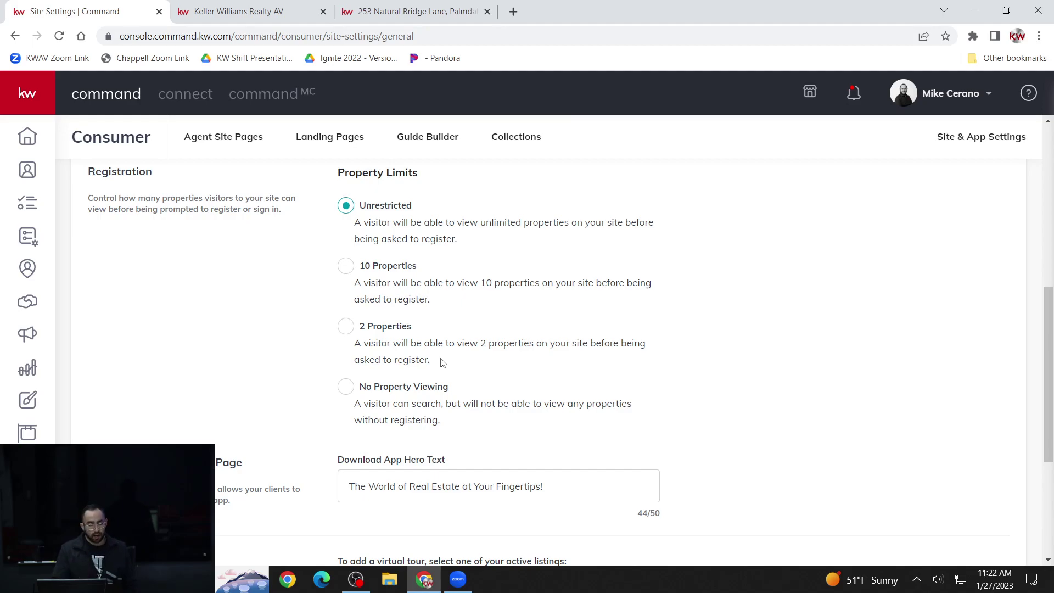
- Set the Registration property limit to 2 Properties before visitors must register
click(384, 332)
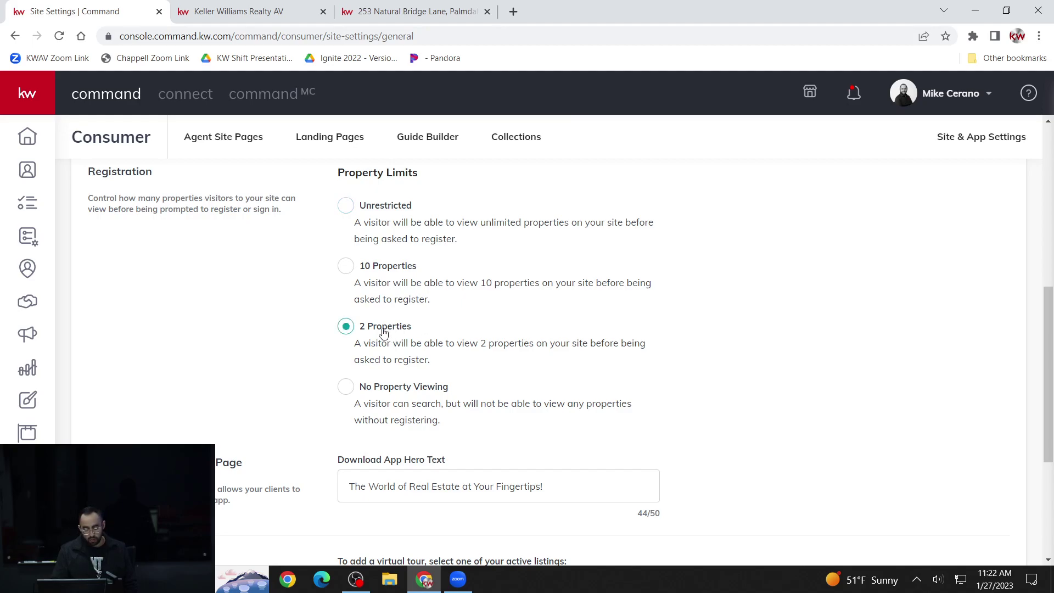
scroll(384, 332, up, 1)
scroll(384, 332, down, 1)
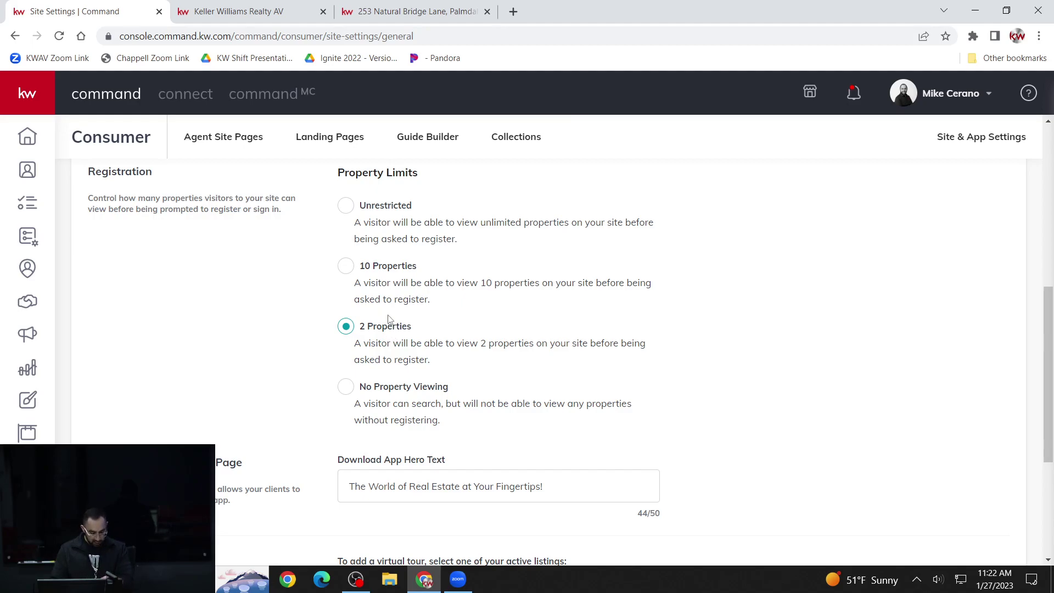
scroll(372, 335, down, 1)
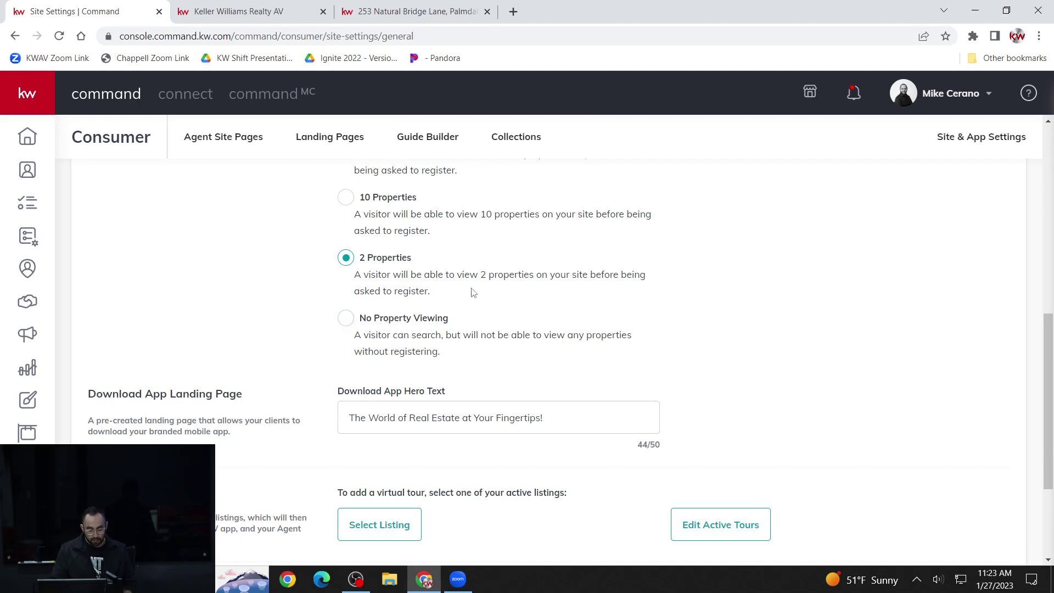
scroll(471, 292, up, 3)
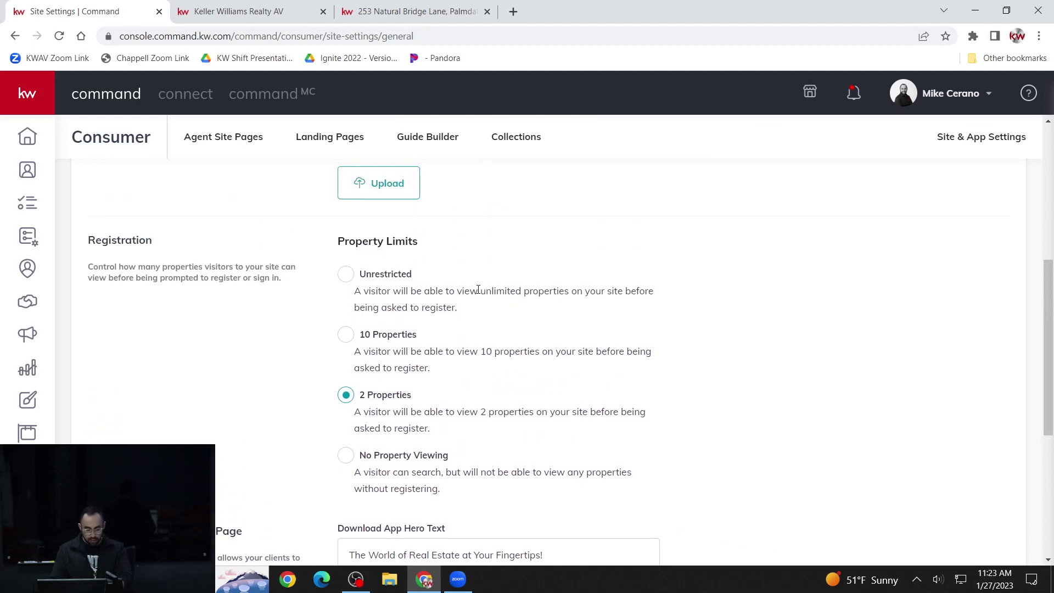
scroll(478, 291, down, 5)
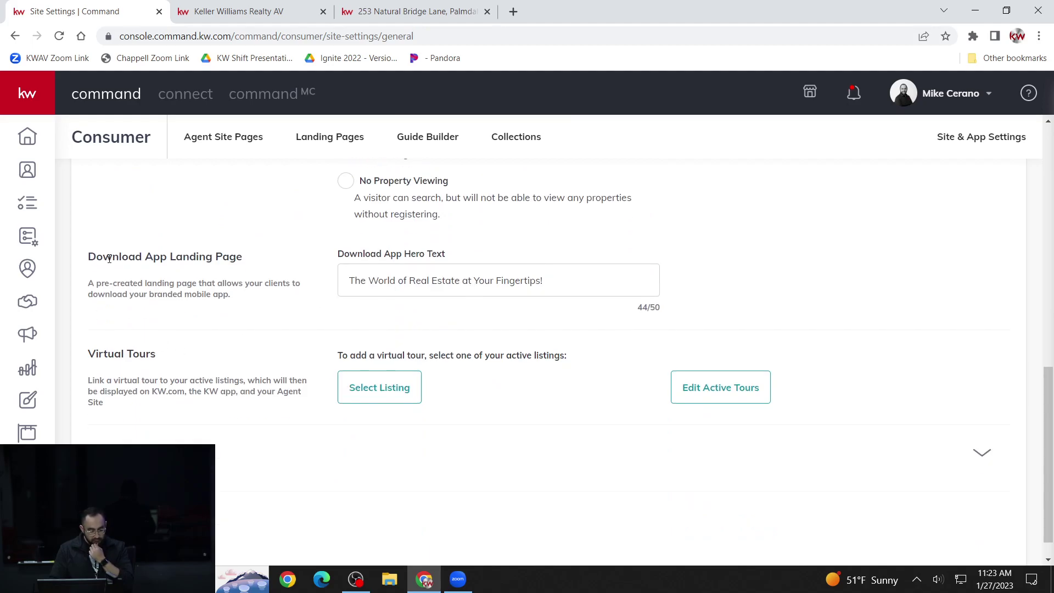
scroll(141, 336, down, 1)
scroll(128, 324, up, 2)
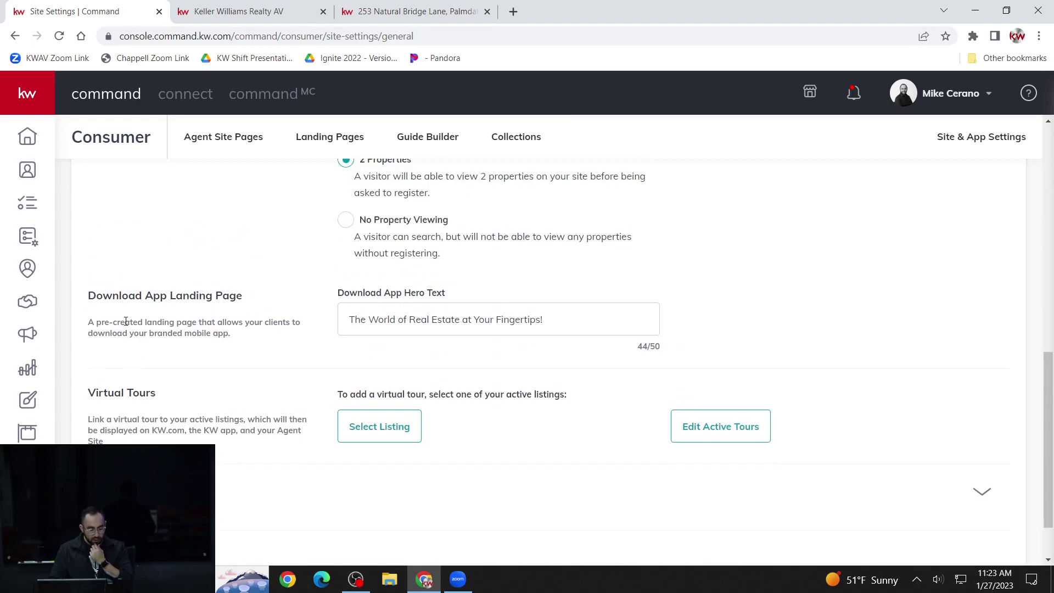
drag(88, 295, 247, 311)
click(237, 321)
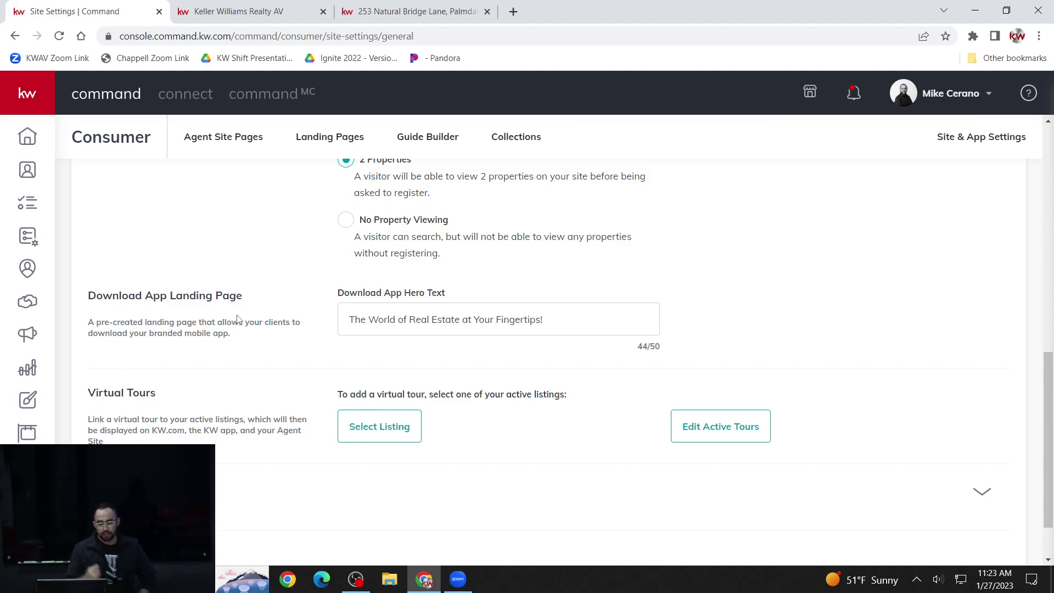
drag(547, 319, 332, 339)
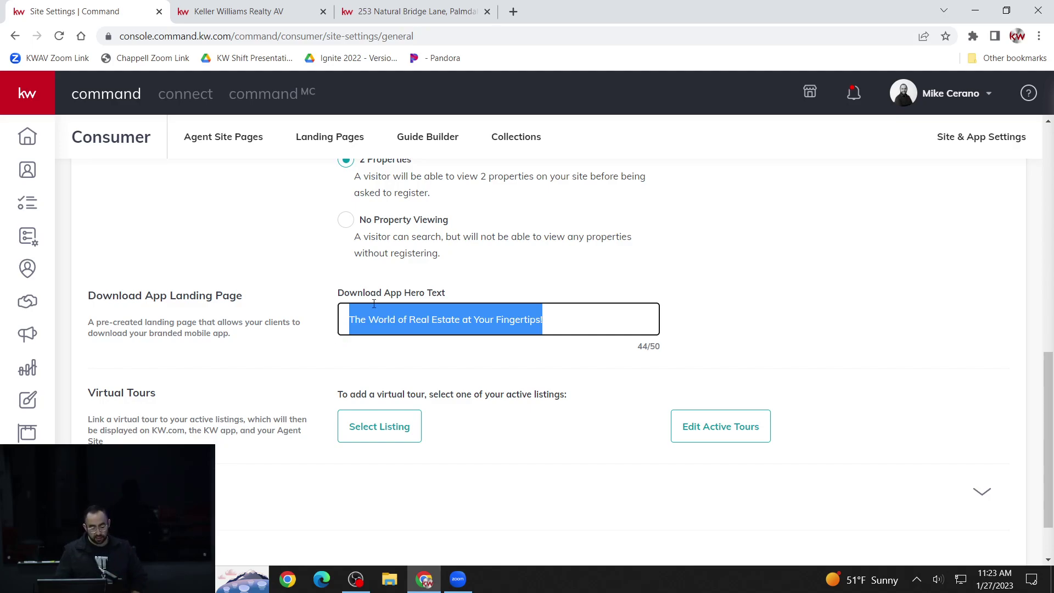
click(556, 320)
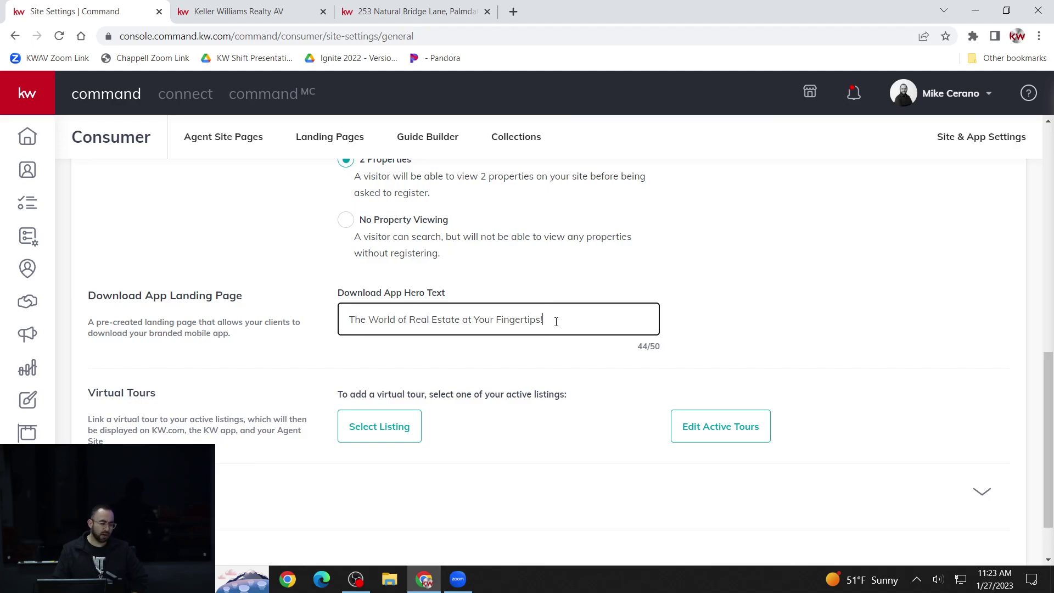
drag(545, 324, 335, 342)
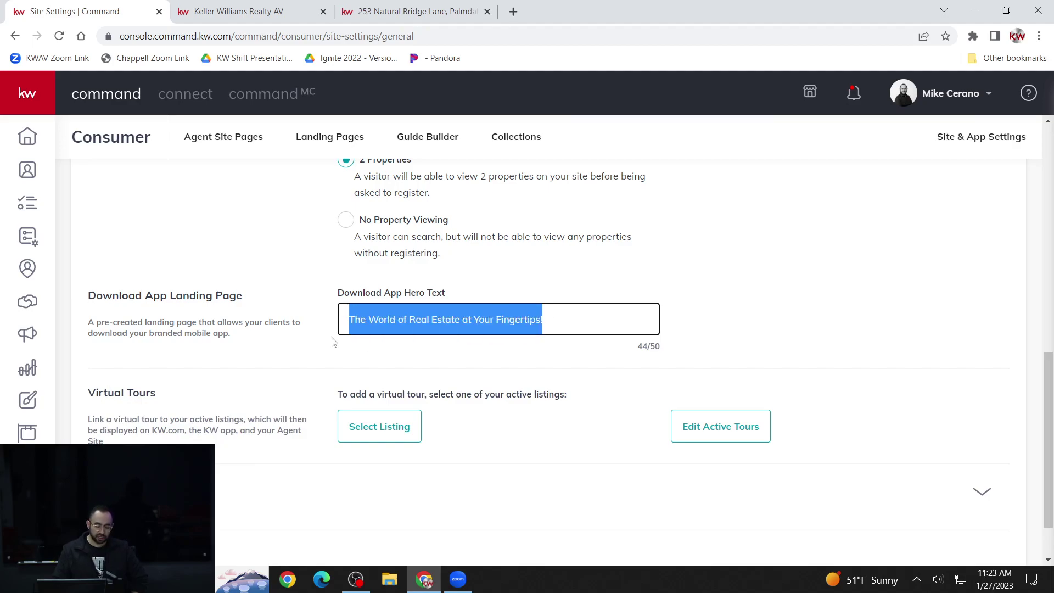
click(556, 316)
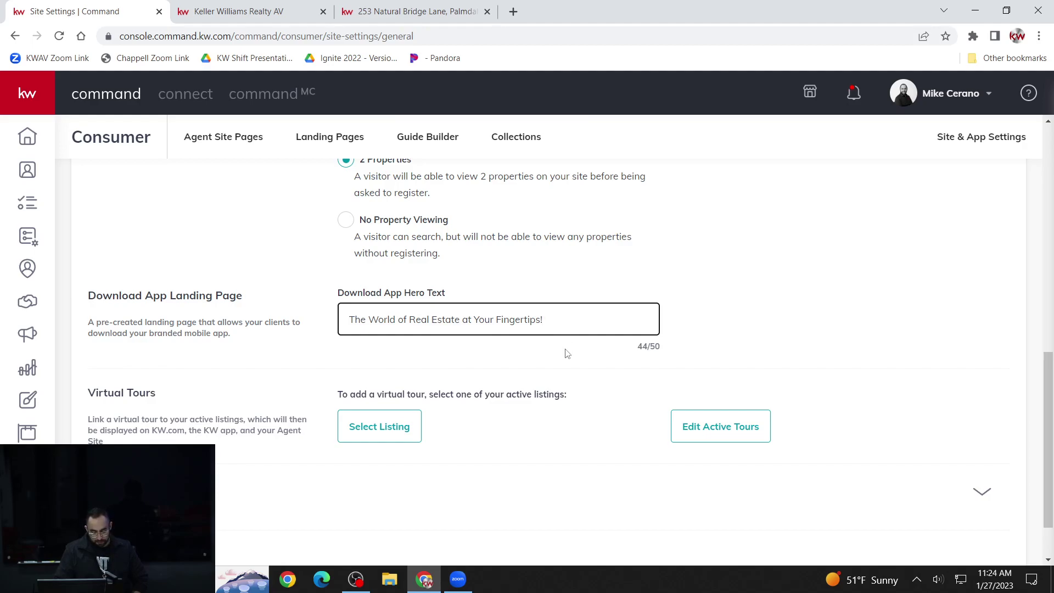
scroll(567, 353, down, 1)
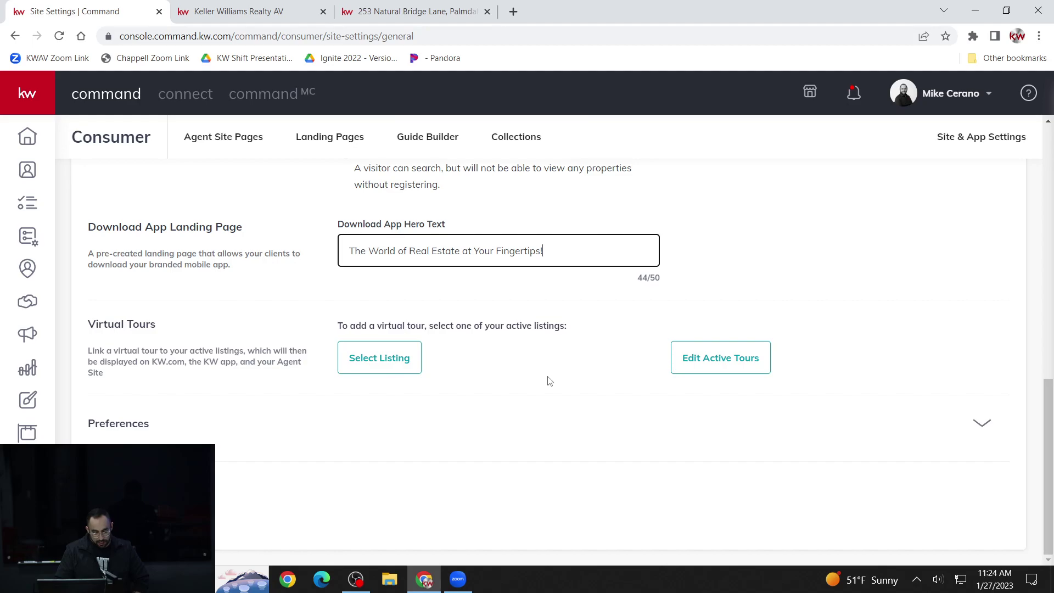
click(534, 379)
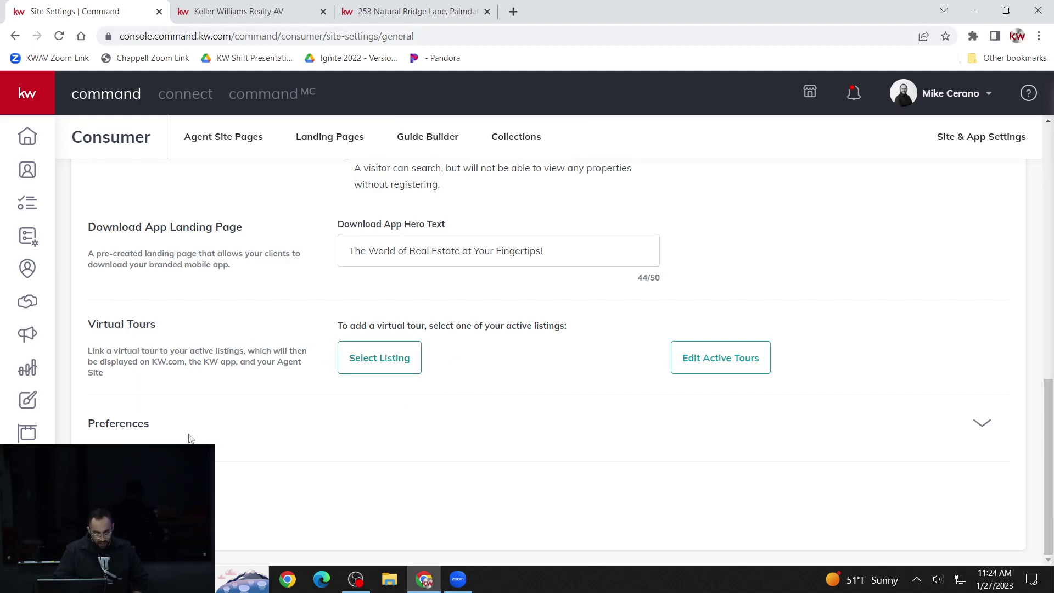
- Expand Preferences to review the Keller Mortgage, Keller Covered and neighborhoods Enable settings
click(983, 426)
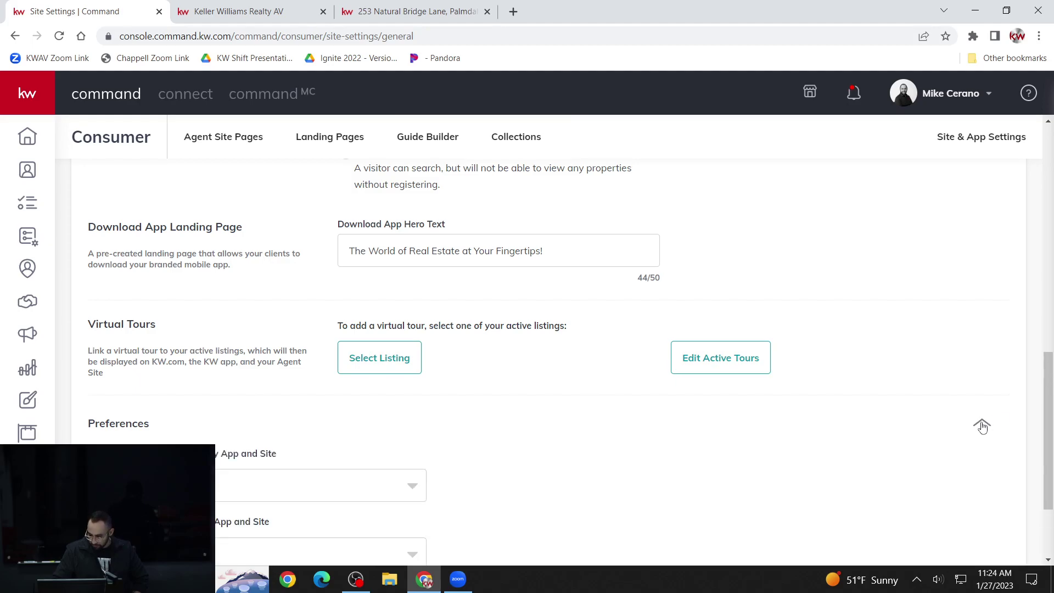
scroll(975, 429, down, 3)
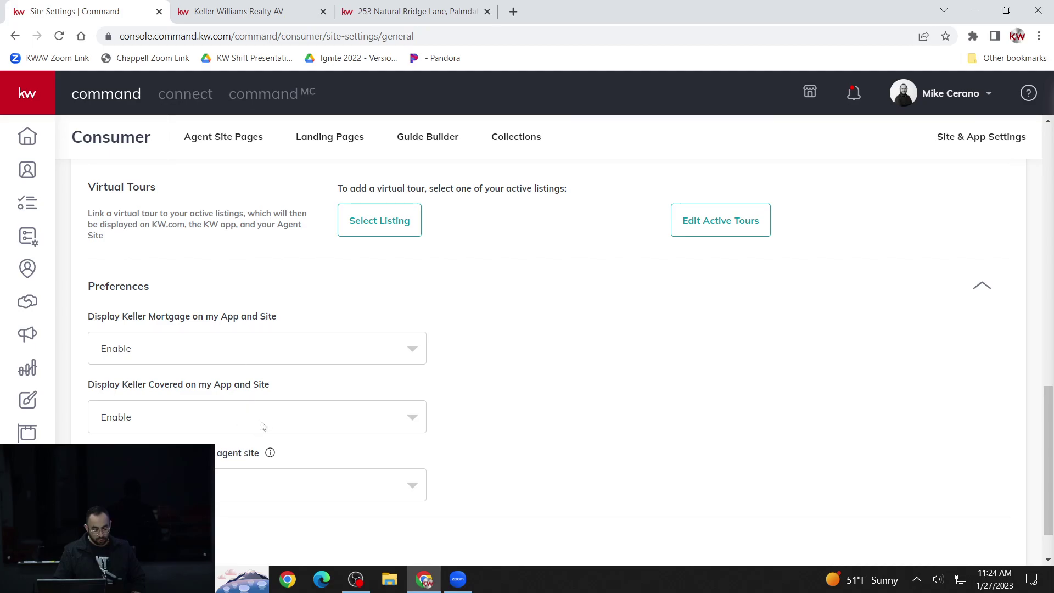
scroll(275, 416, down, 1)
scroll(277, 415, up, 3)
scroll(278, 413, up, 3)
scroll(325, 401, down, 5)
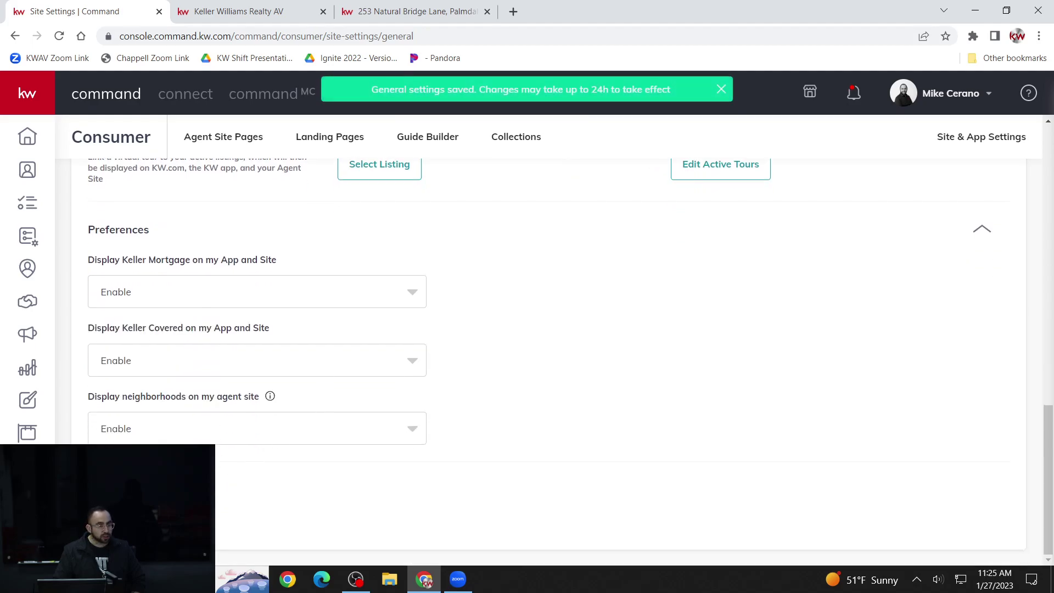
scroll(523, 377, up, 8)
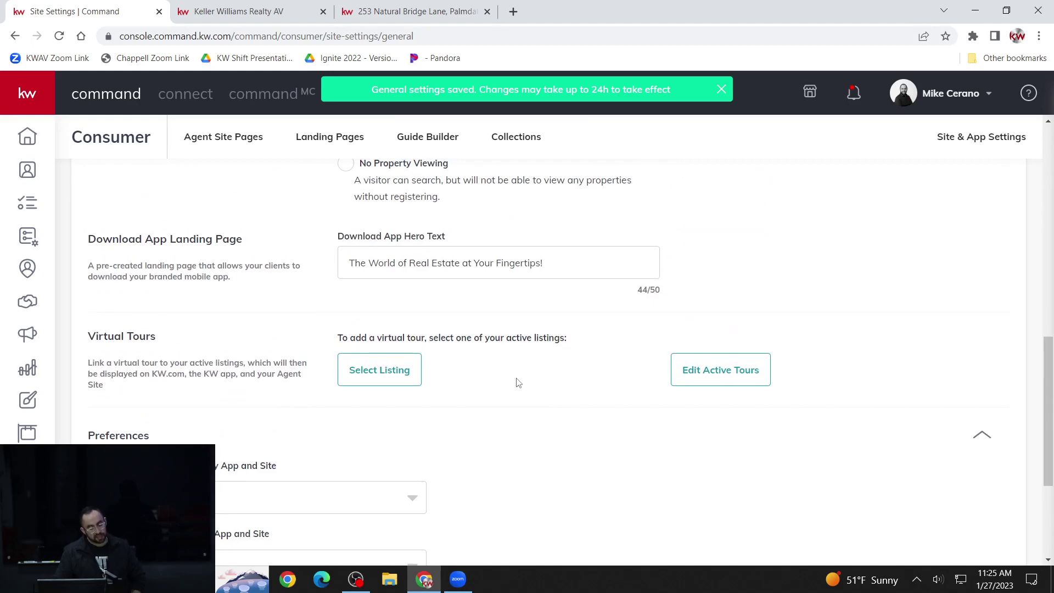
scroll(515, 385, up, 5)
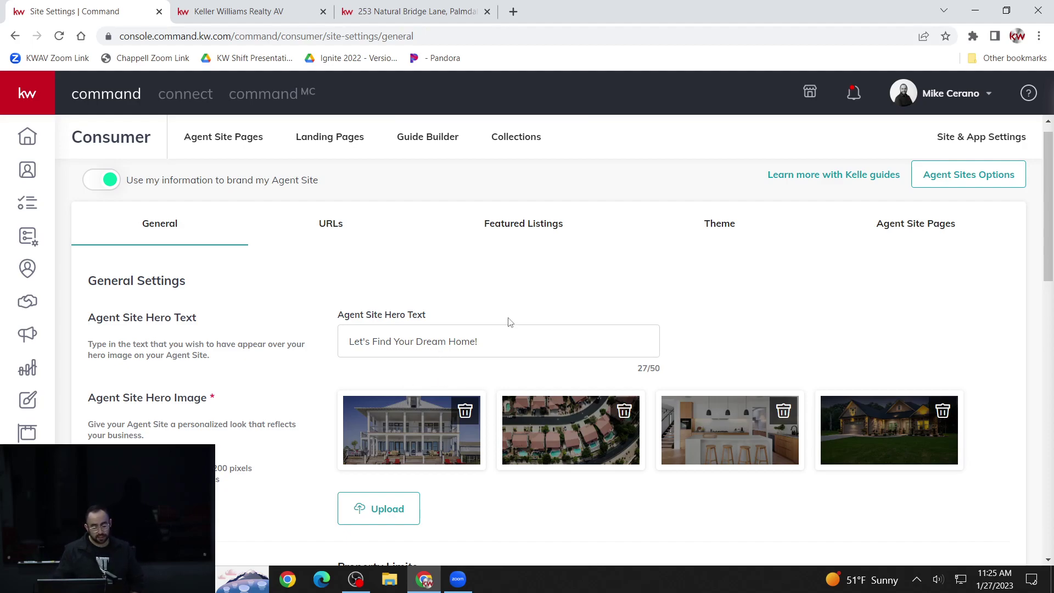
- Change the agent site subdomain to ceranorealty in the URLs settings and save it
click(330, 229)
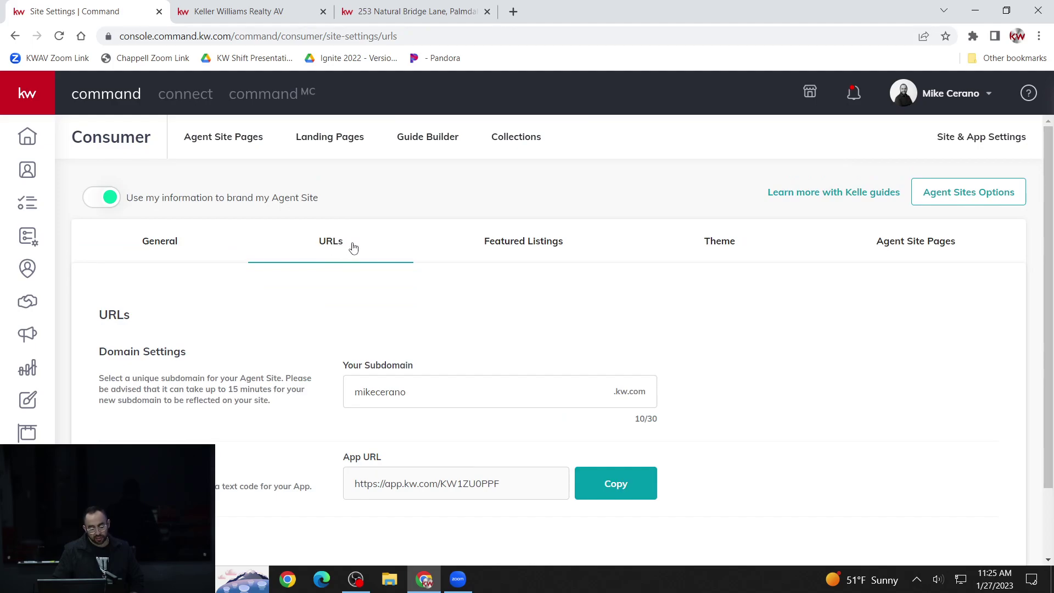
scroll(353, 247, down, 1)
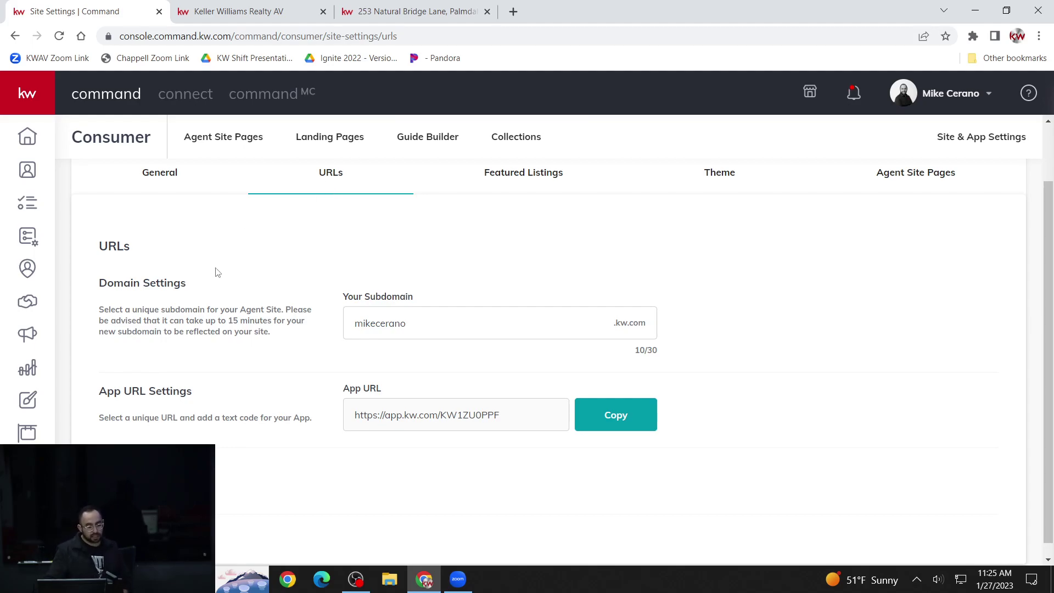
click(432, 320)
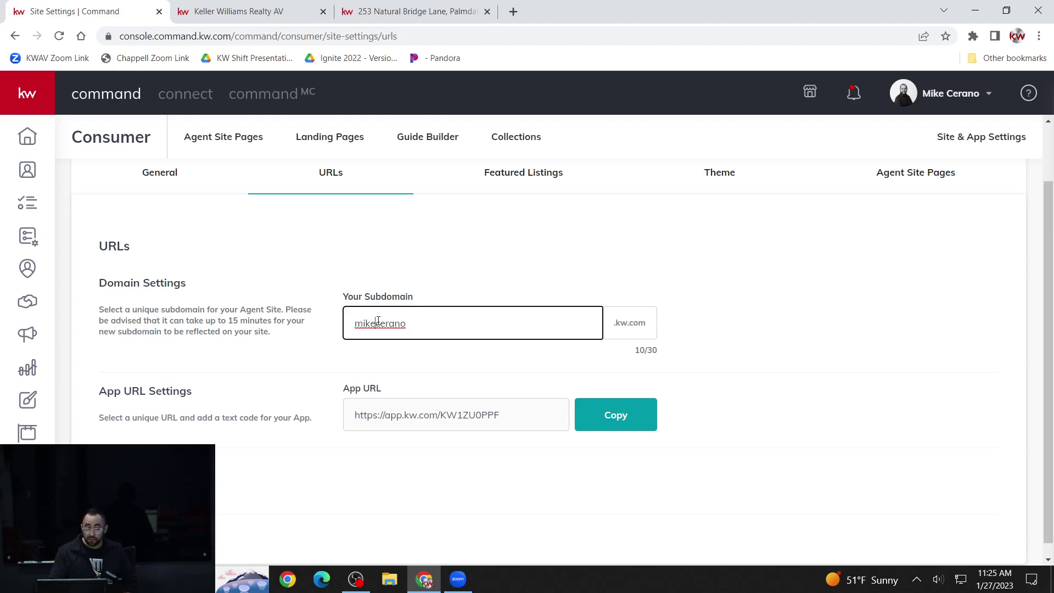
drag(377, 323, 328, 331)
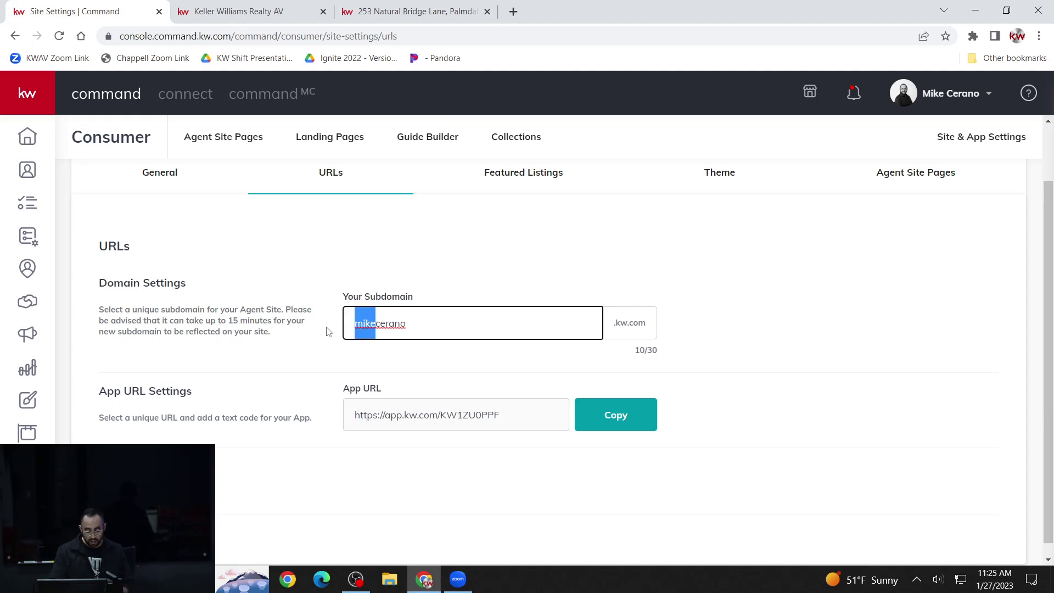
key(BackSpace)
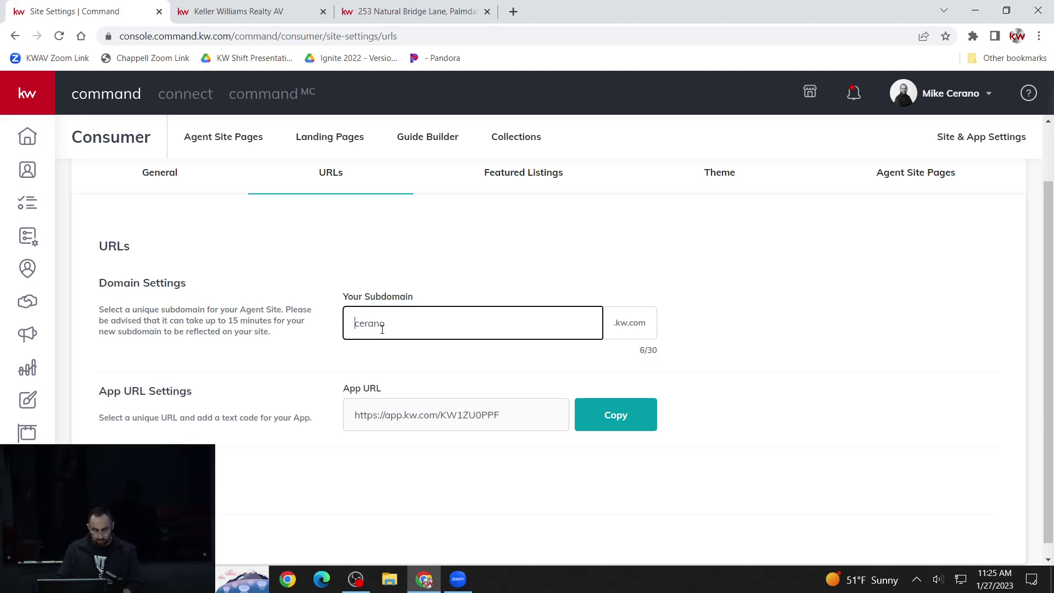
text(re)
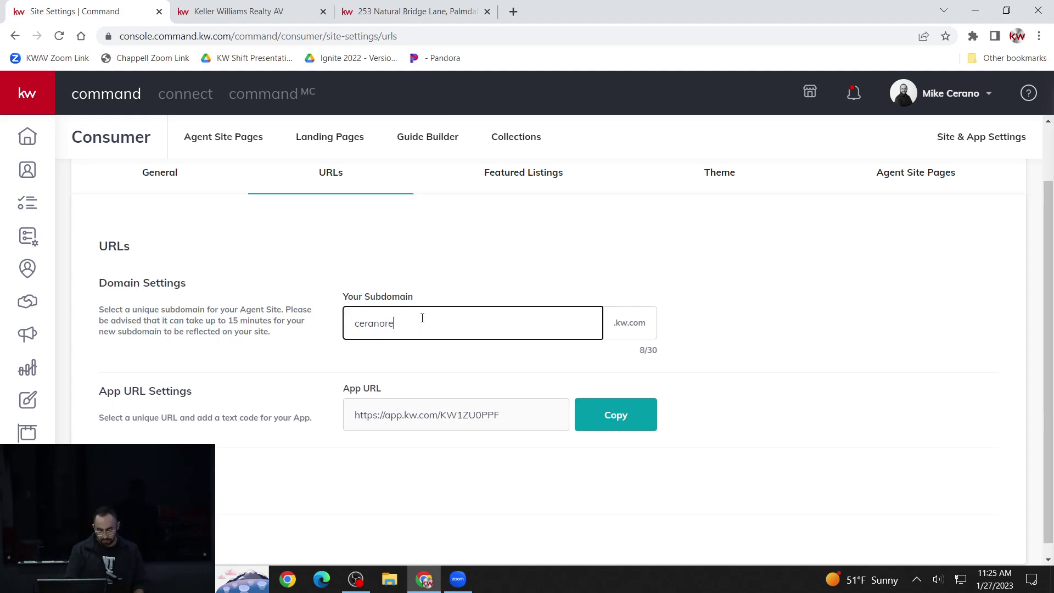
text(alty)
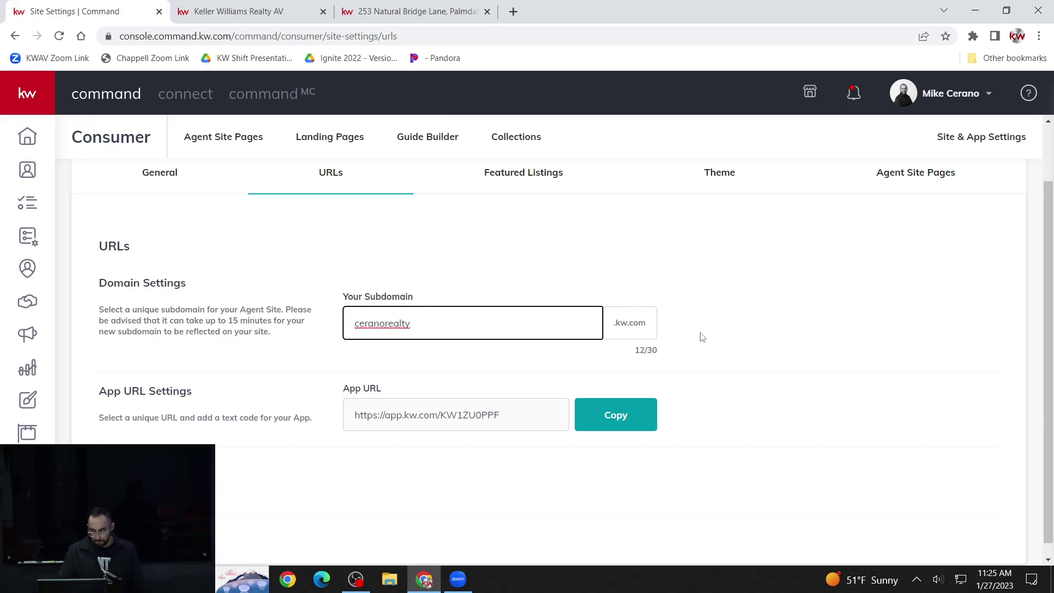
click(756, 328)
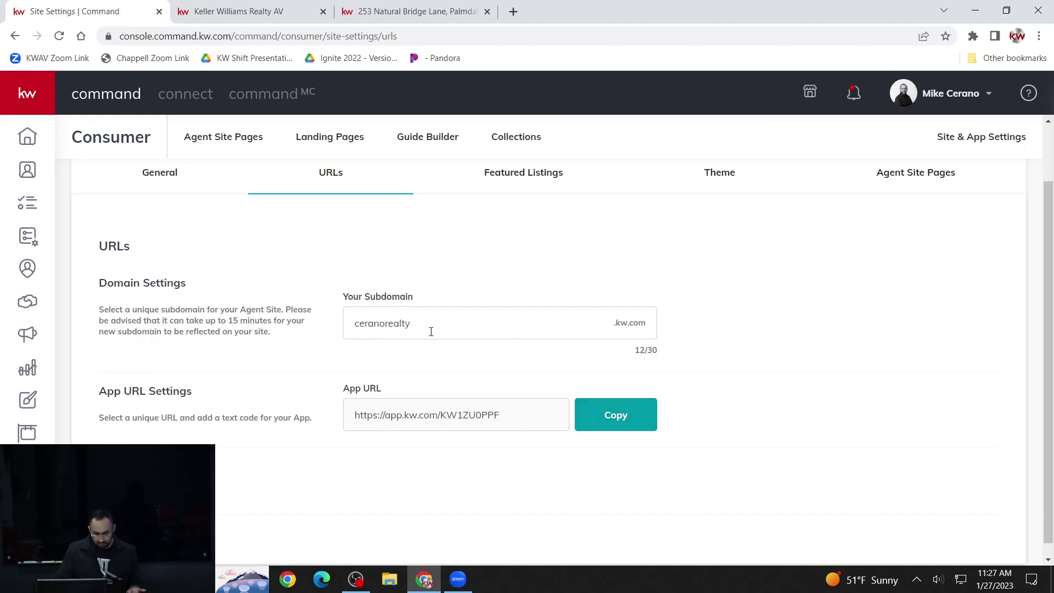
click(370, 310)
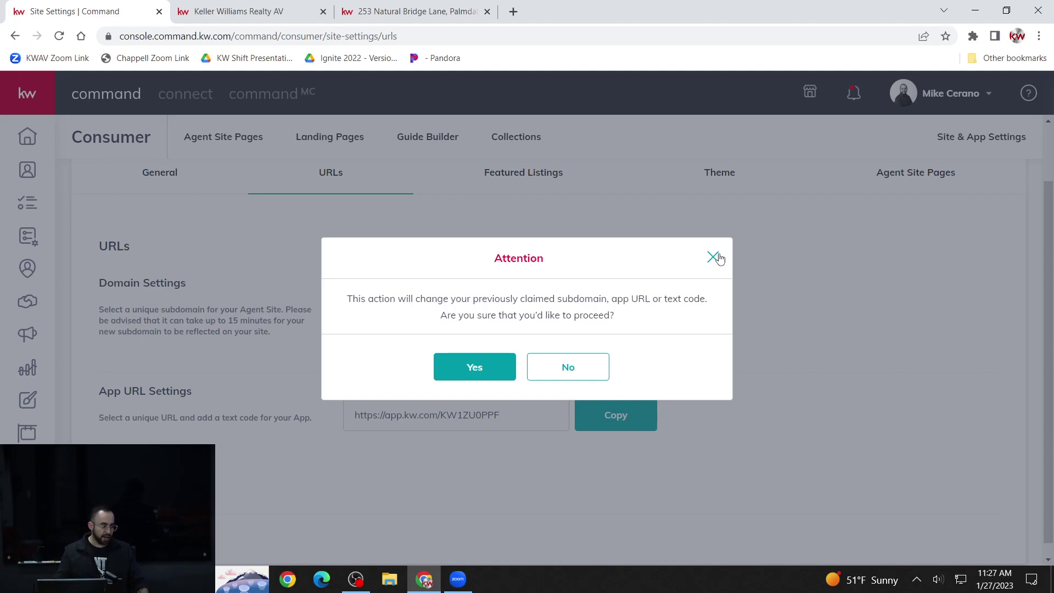
- Dismiss the subdomain-change warning, keeping ceranorealty, and select the full App URL text
click(711, 258)
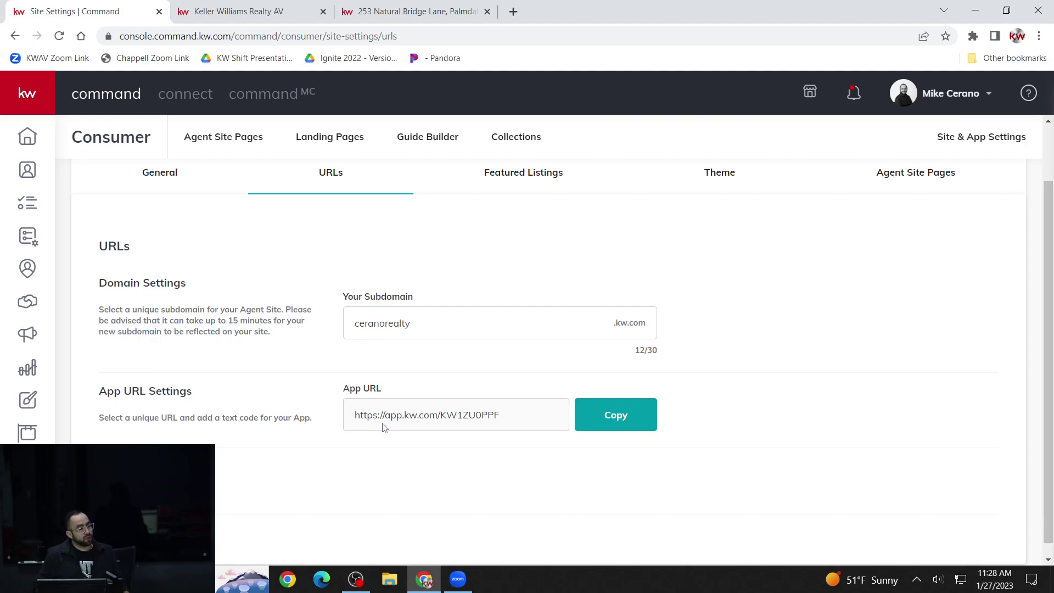
drag(374, 421, 502, 435)
click(358, 421)
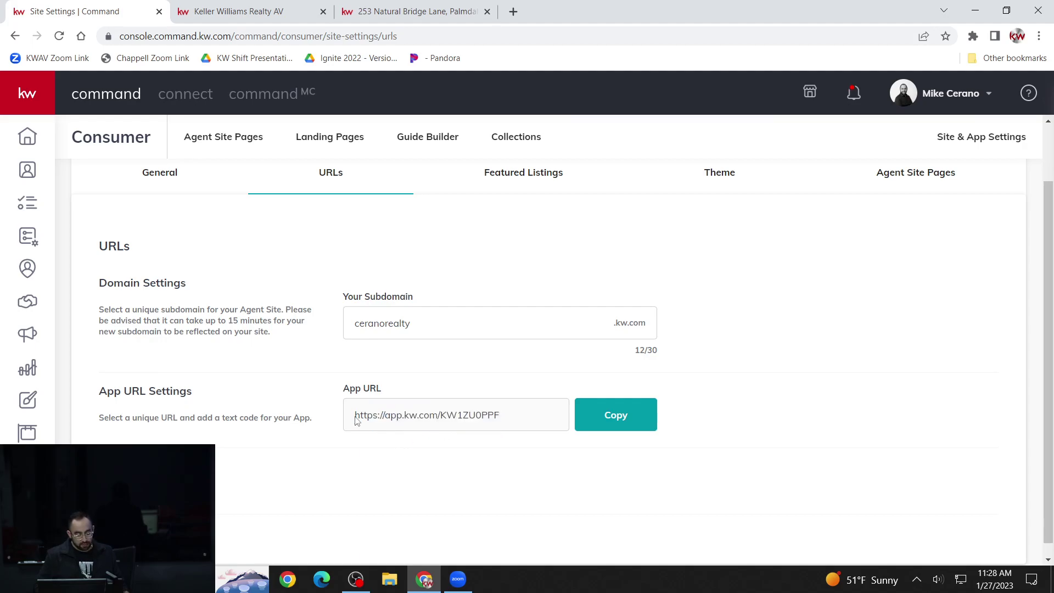
drag(352, 419, 501, 423)
- Copy the App URL and load it in a new browser tab to preview the KW app download page
click(615, 418)
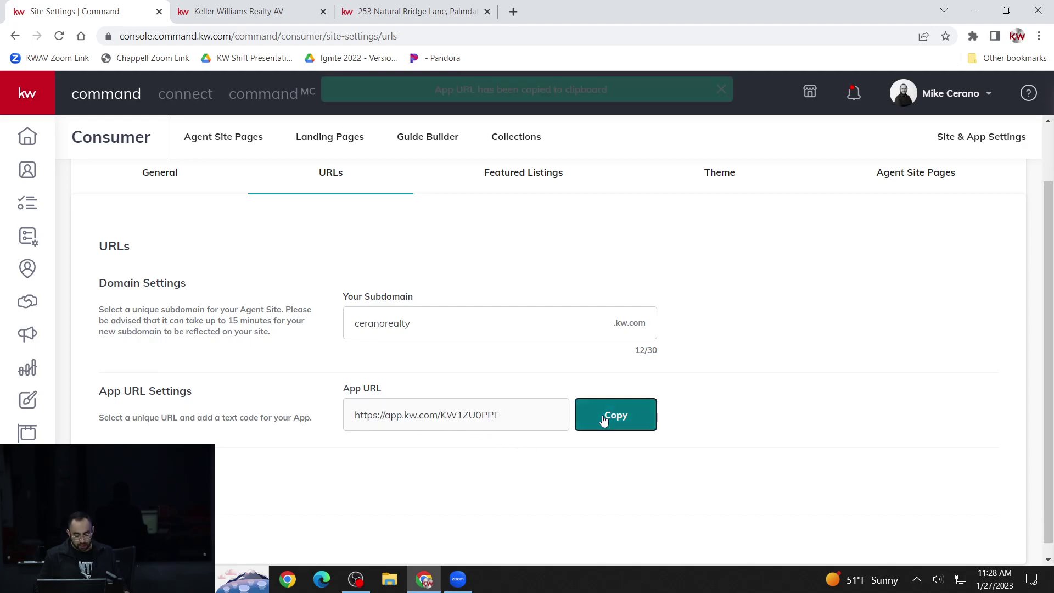
click(520, 15)
key(ctrl+v)
key(Return)
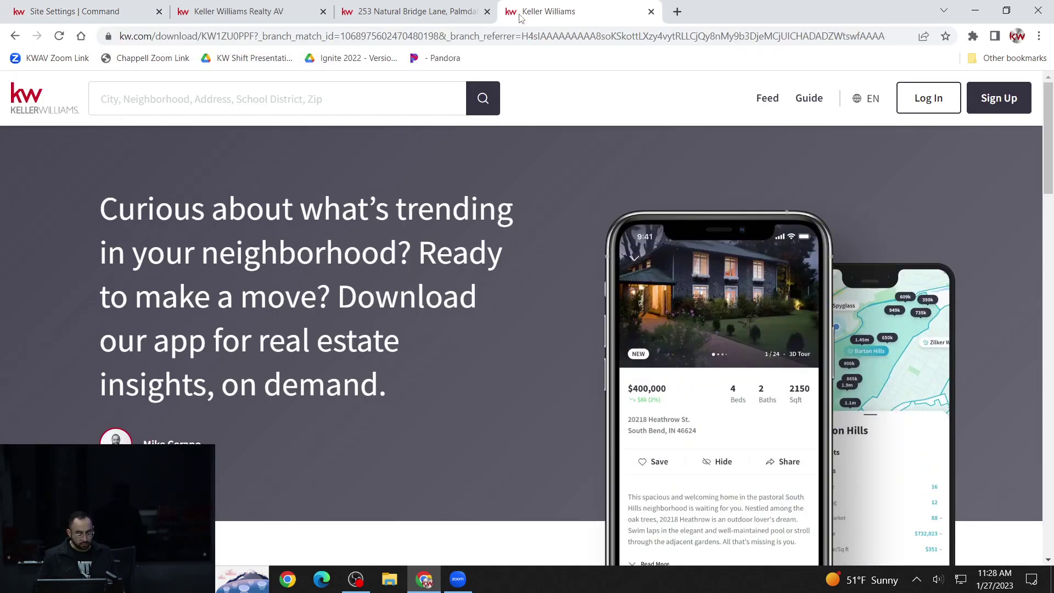
scroll(492, 350, down, 1)
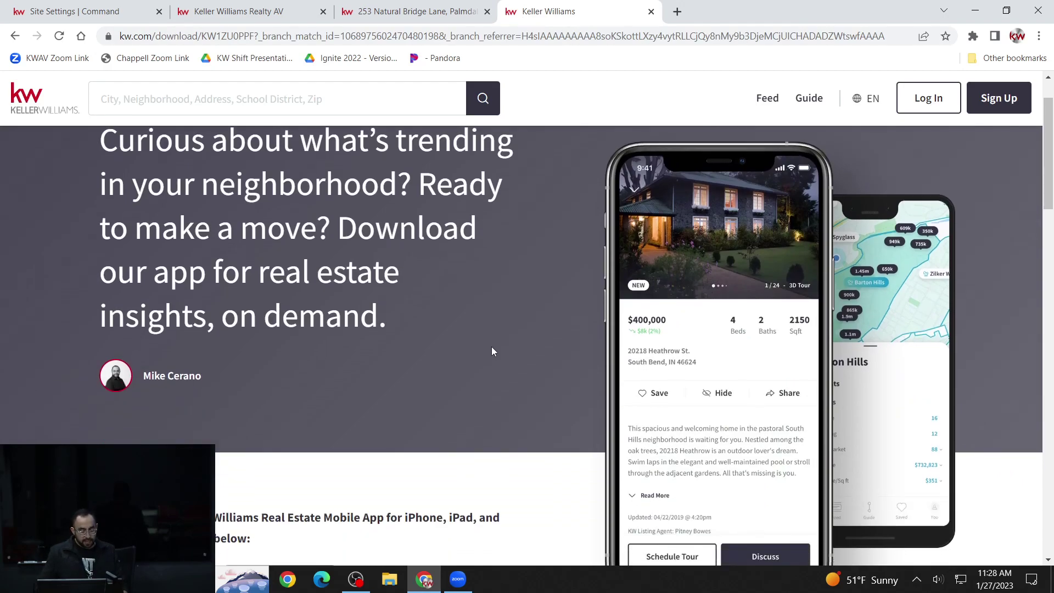
scroll(493, 345, down, 1)
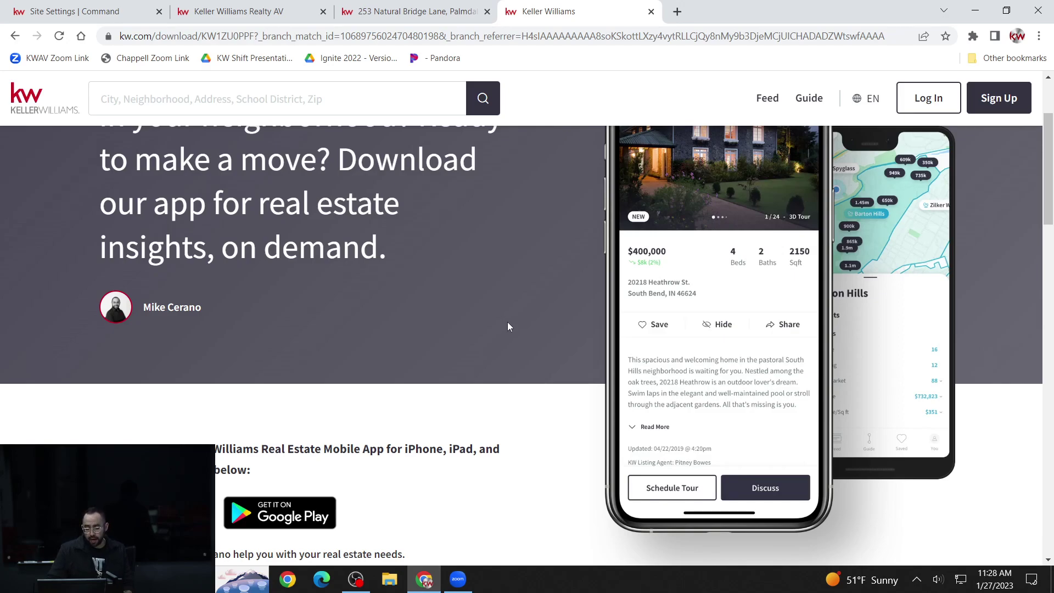
scroll(506, 321, up, 1)
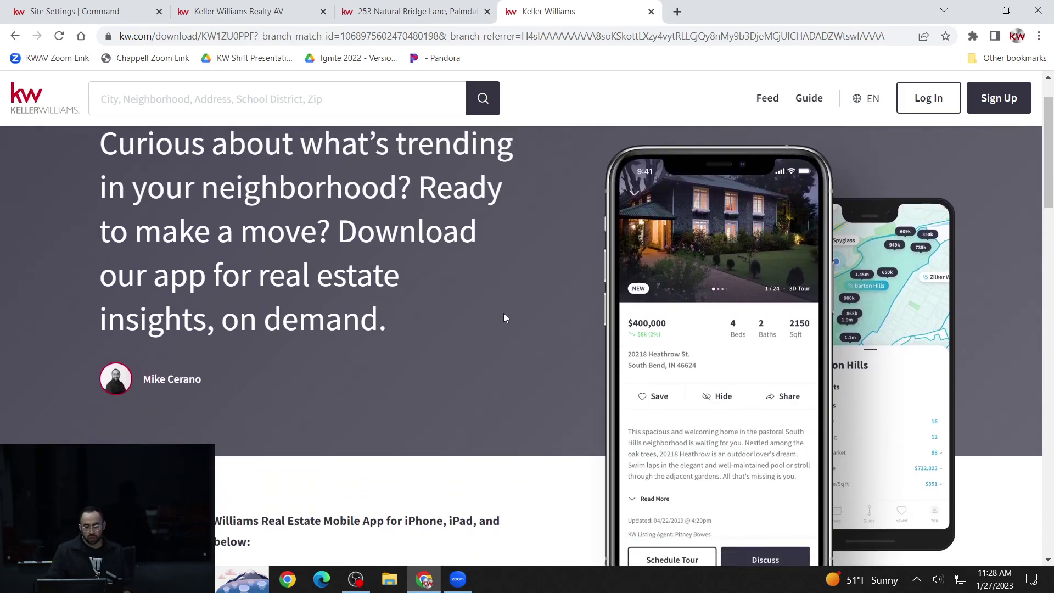
scroll(506, 317, down, 2)
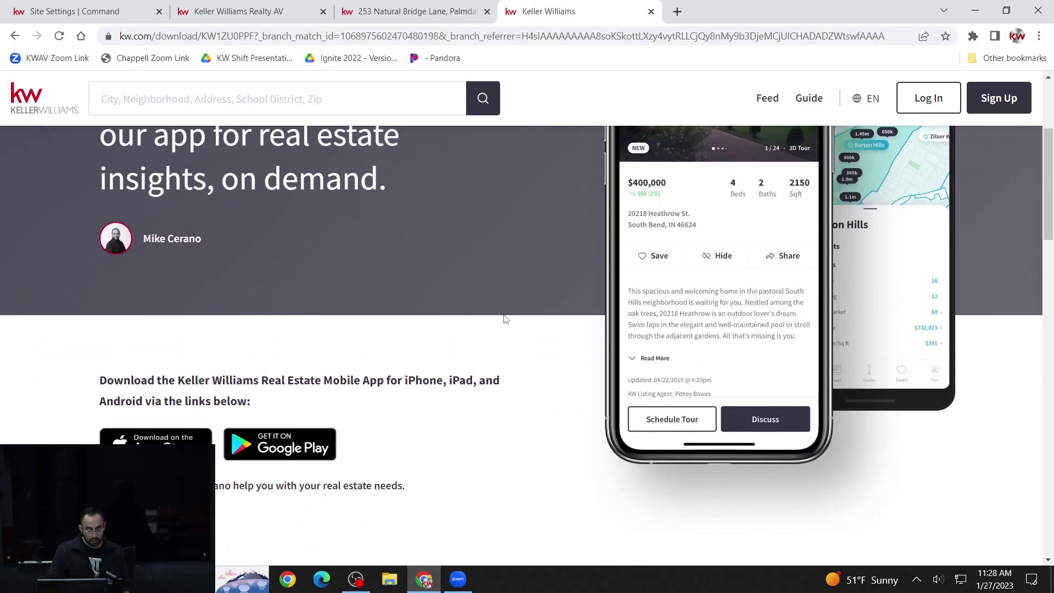
scroll(492, 327, up, 1)
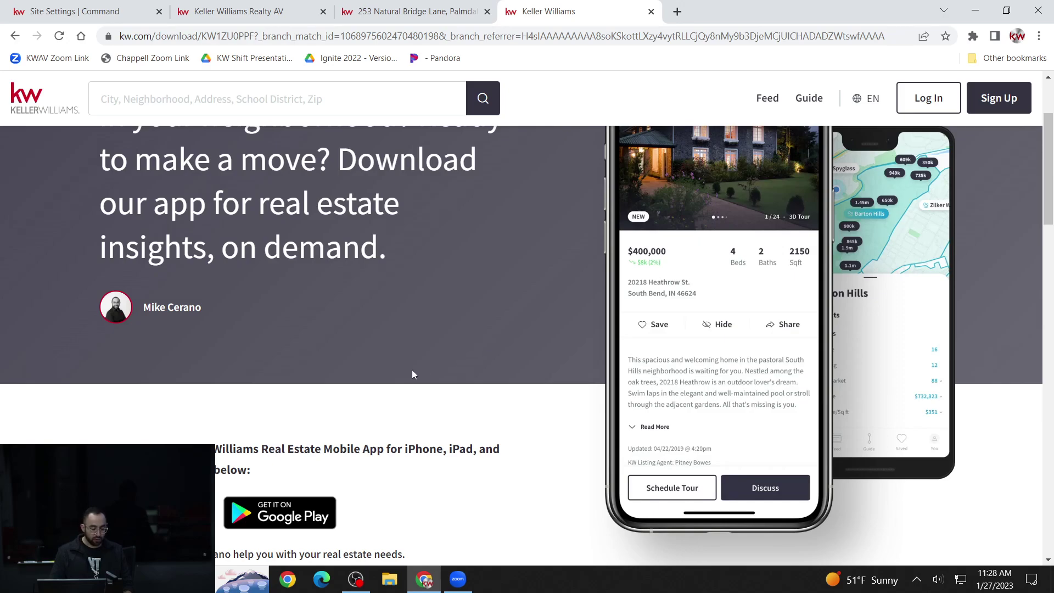
scroll(423, 366, down, 1)
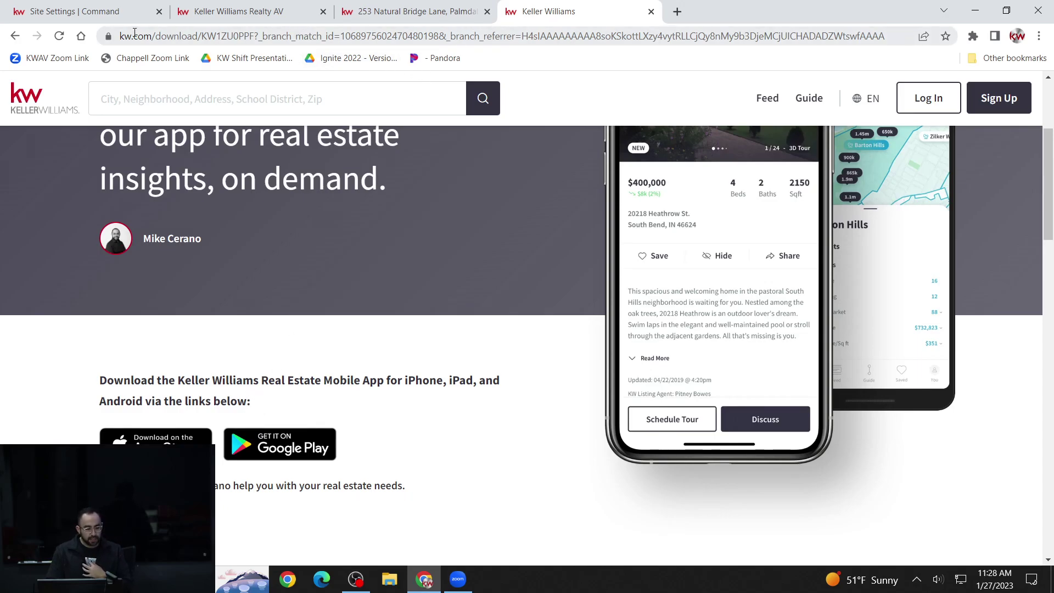
click(122, 17)
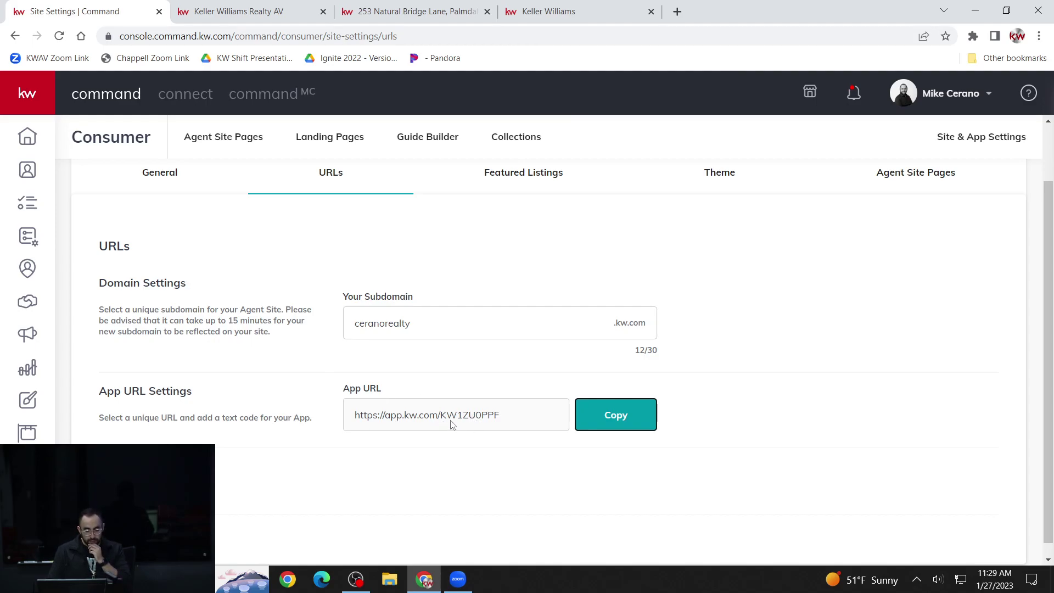
- Clear the App URL highlight and switch to the Featured Listings settings
click(500, 420)
drag(437, 421, 505, 415)
click(506, 420)
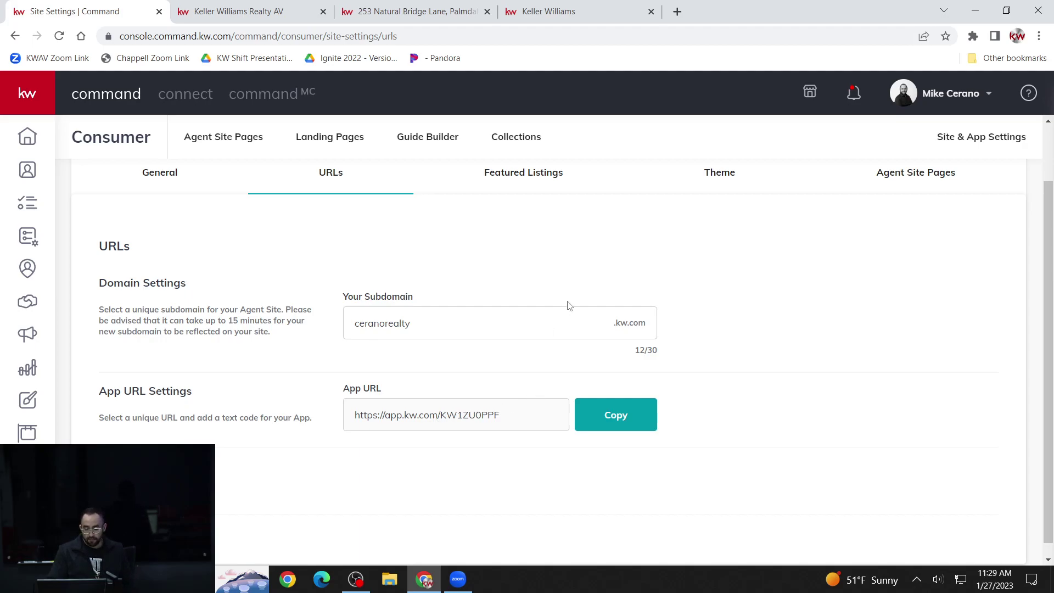
scroll(570, 306, up, 2)
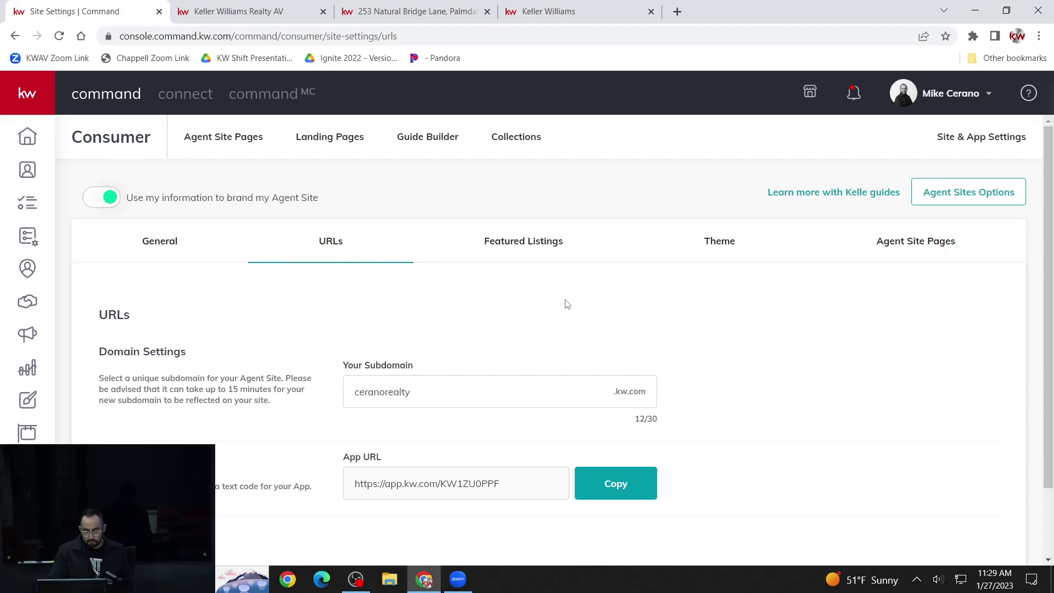
click(526, 247)
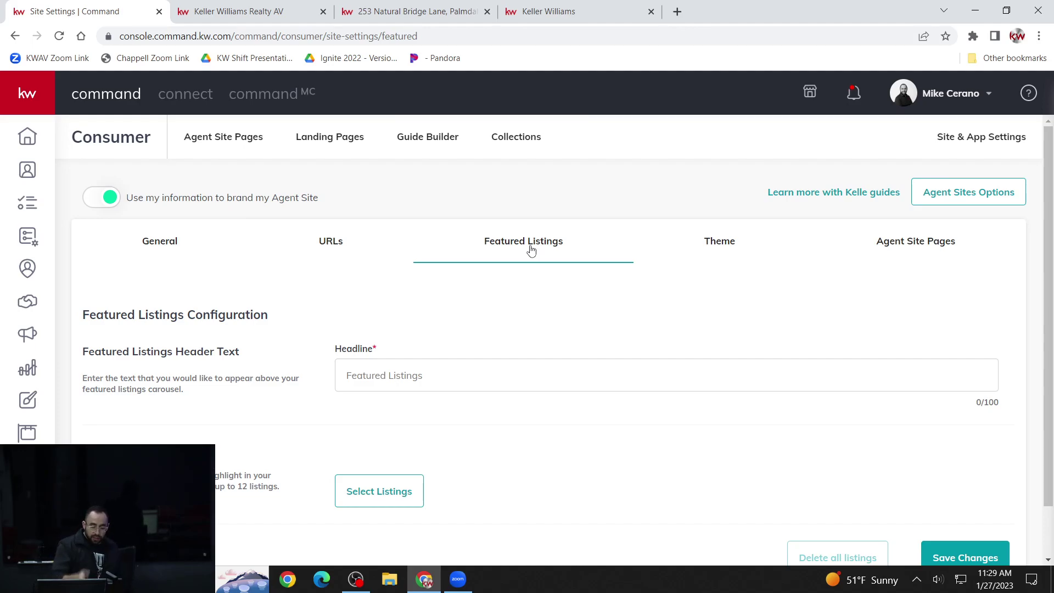
- Scroll to Selected Listings and open the Select Listings search panel
scroll(529, 250, down, 1)
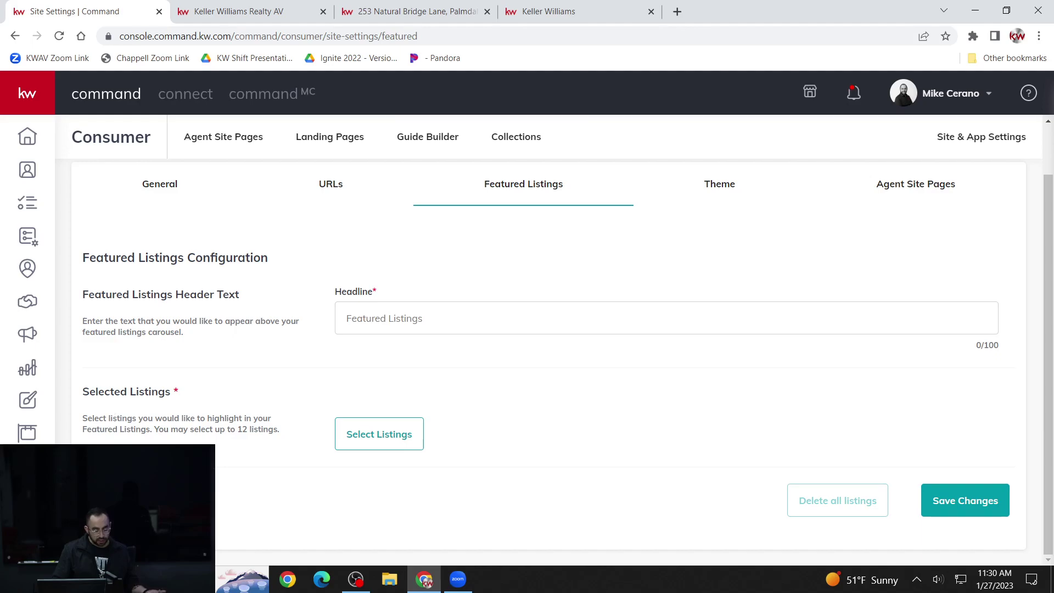
click(378, 435)
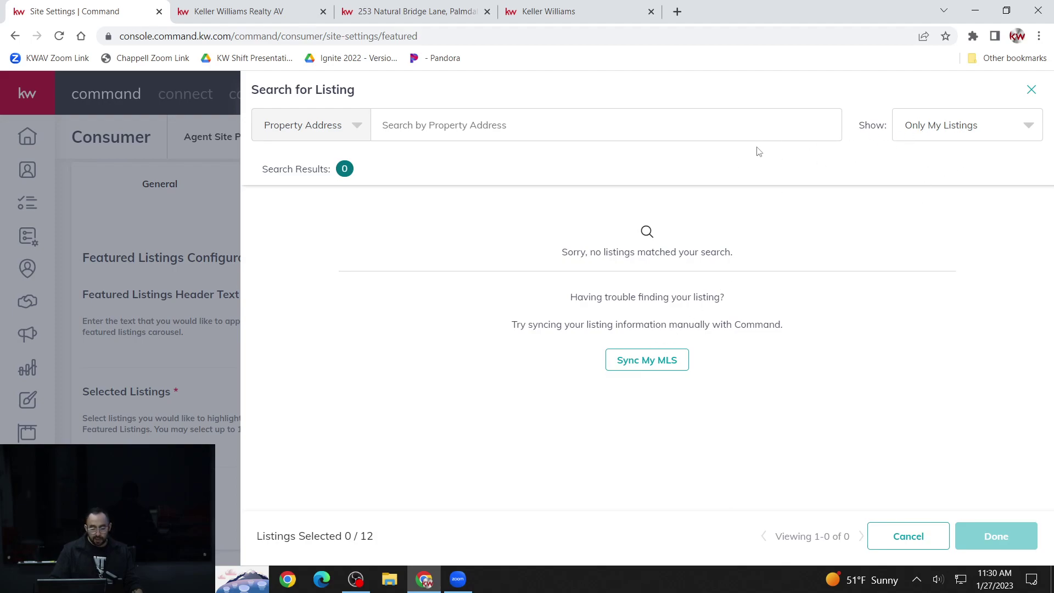
- Set the listing search's Show option to All Listings, returning 10000 results
click(910, 137)
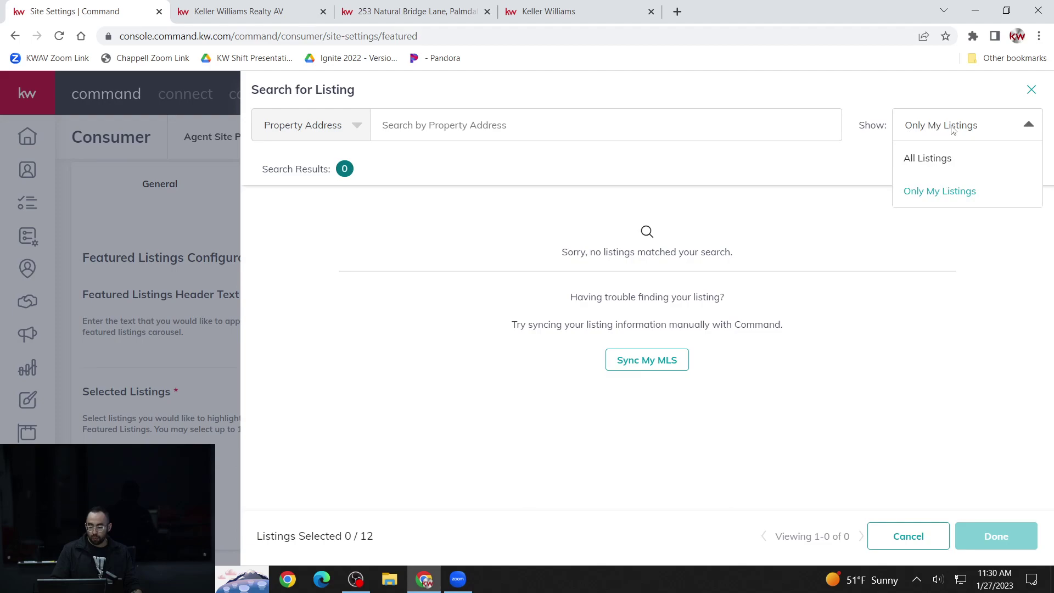
click(879, 153)
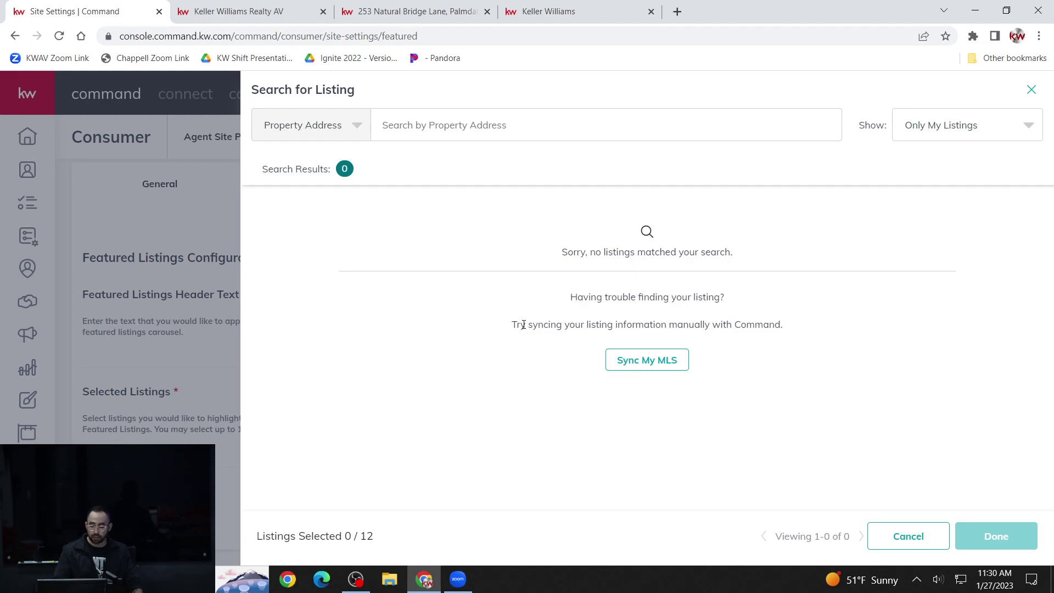
click(959, 131)
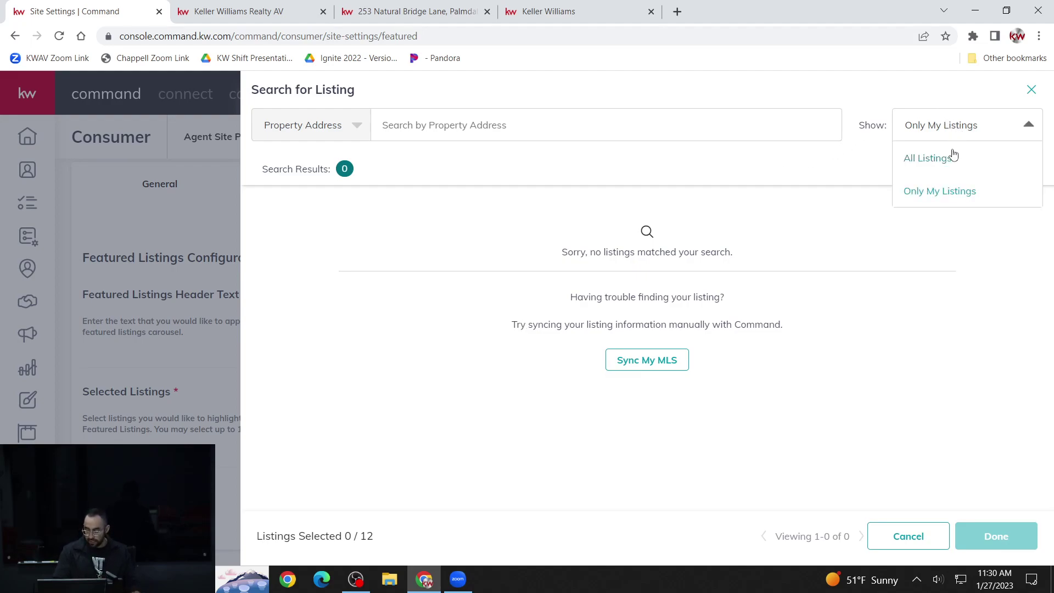
click(939, 135)
click(939, 136)
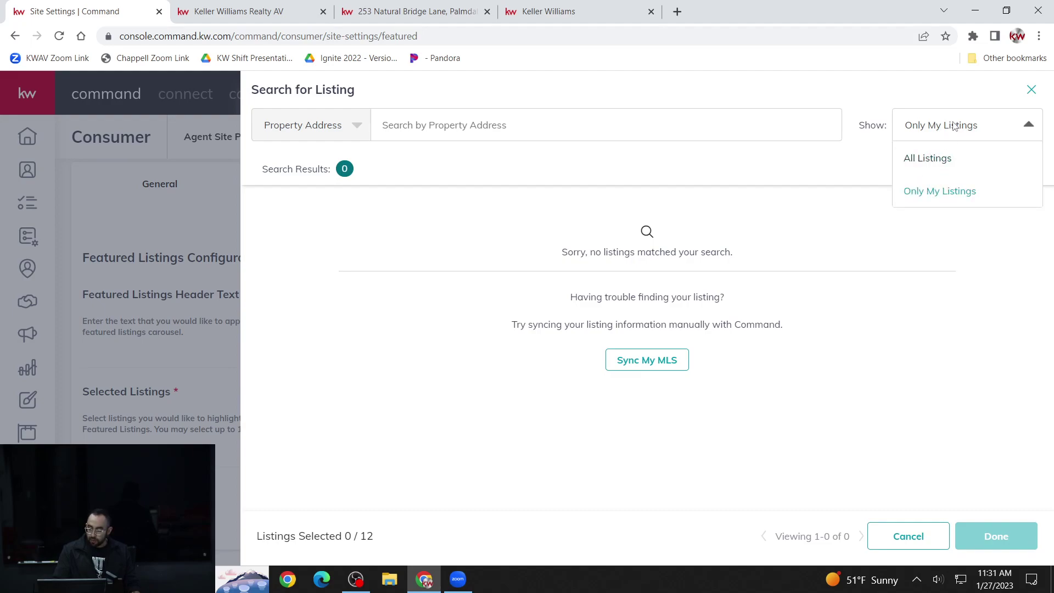
click(934, 159)
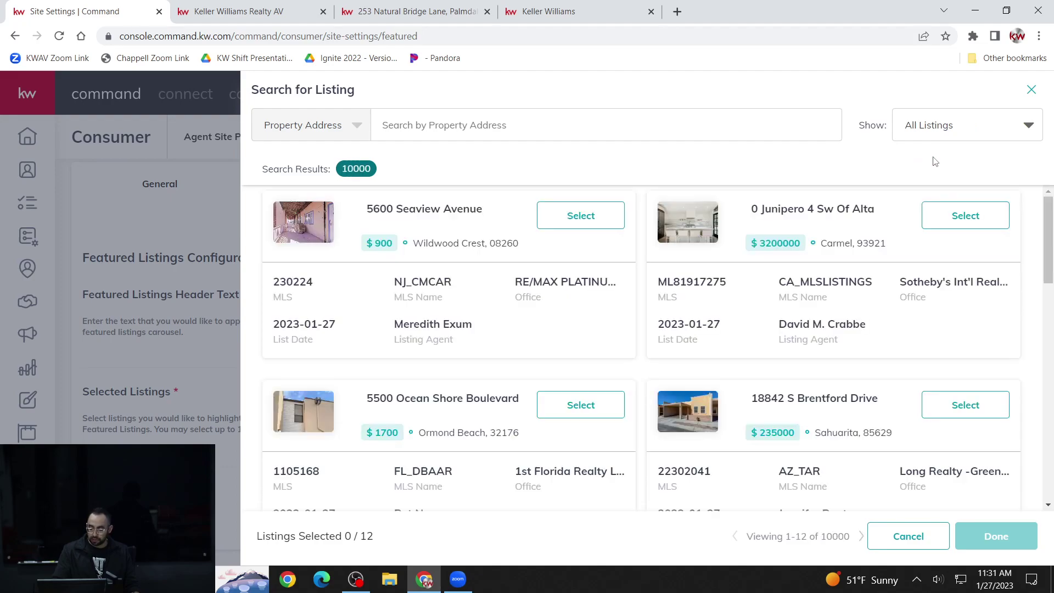
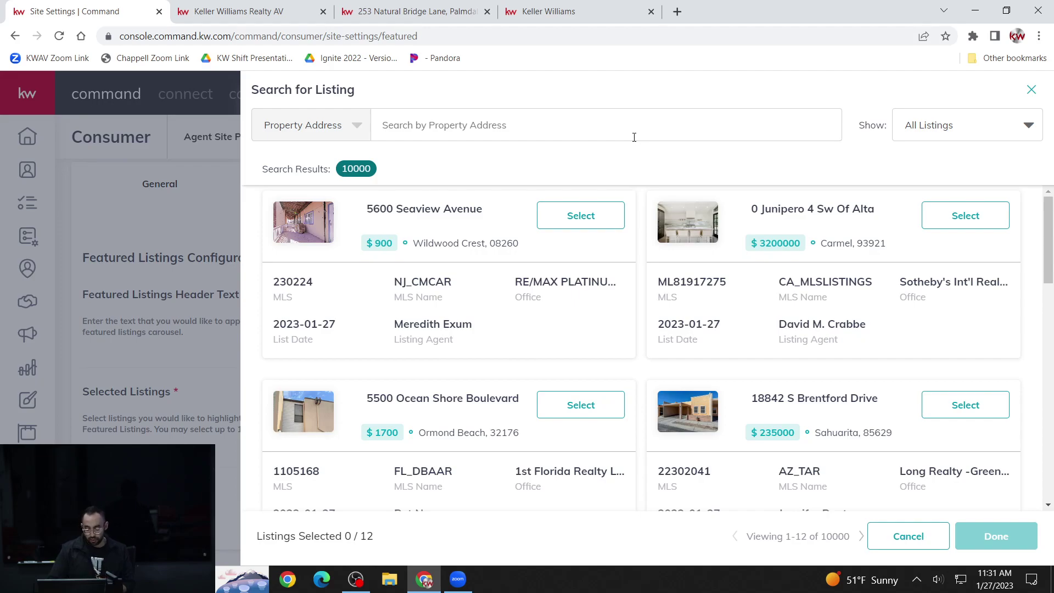
click(626, 122)
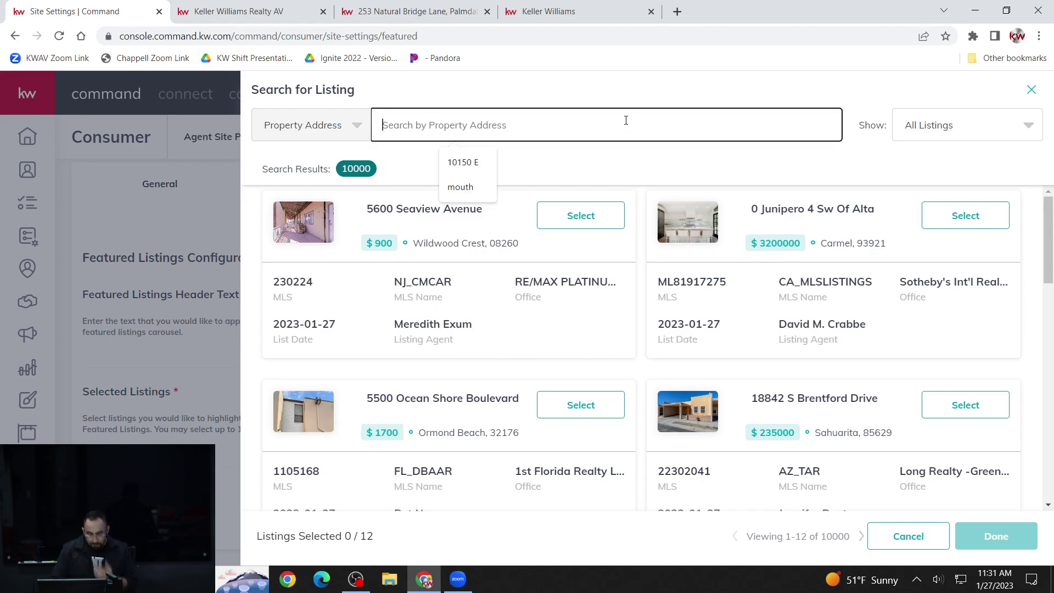
scroll(532, 303, up, 5)
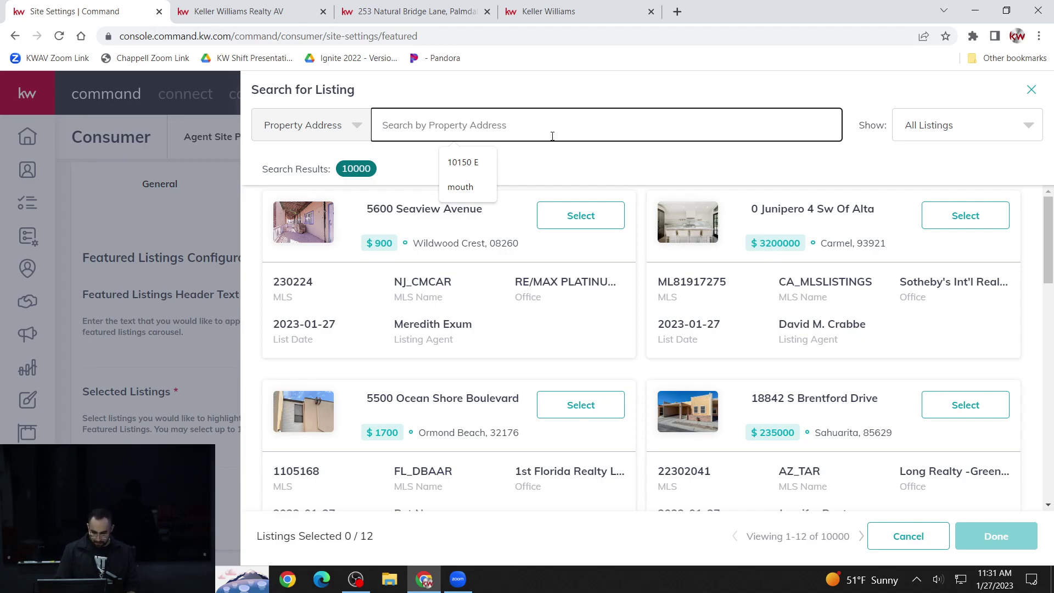
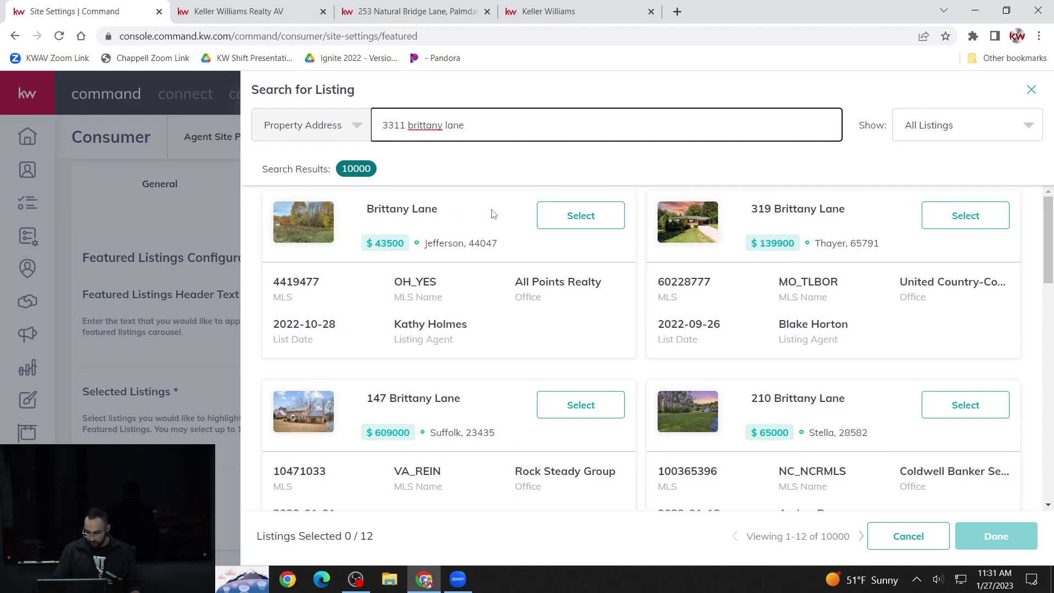
scroll(493, 214, down, 4)
scroll(493, 214, down, 6)
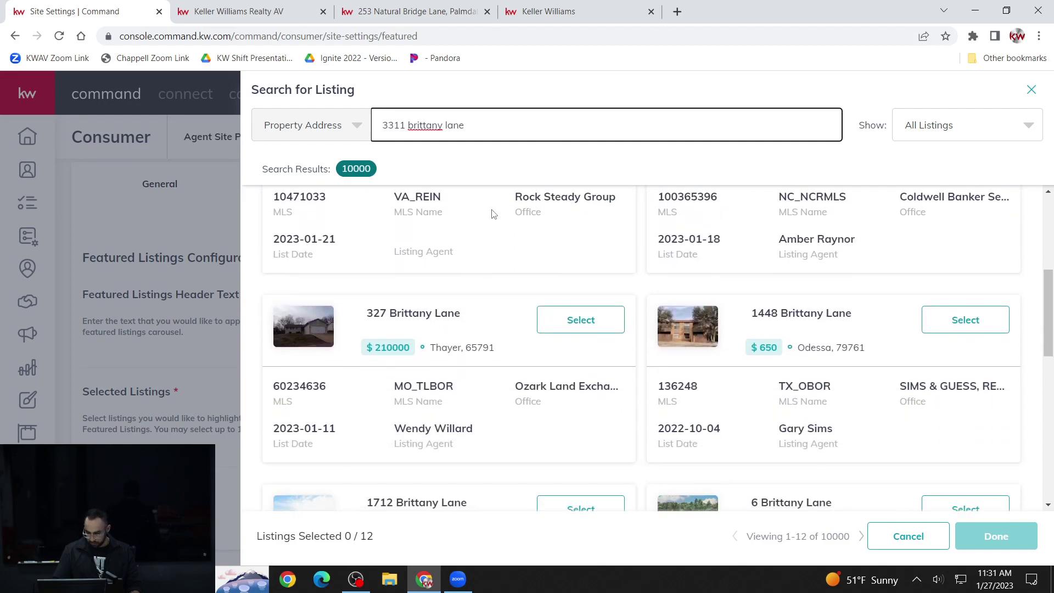
scroll(492, 214, down, 5)
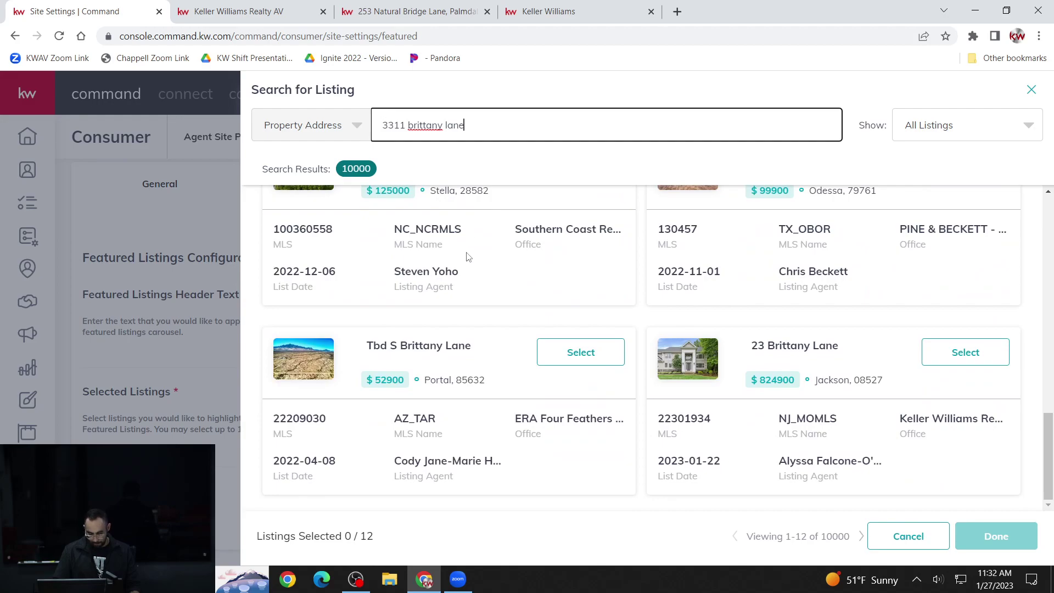
scroll(464, 368, up, 15)
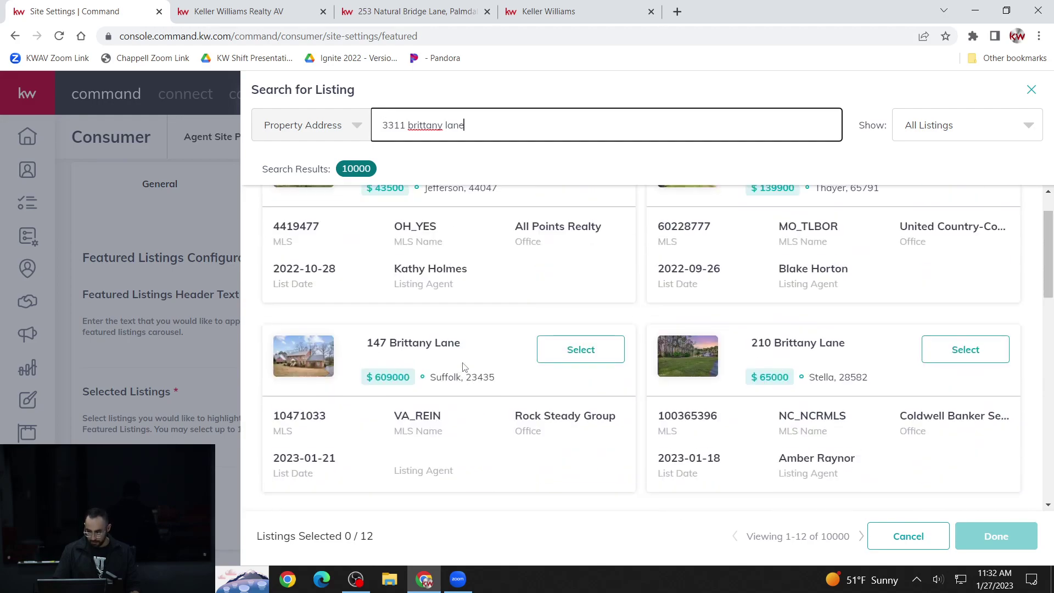
- Add 'lancaster' to the address query, then delete it again
text(lancaster)
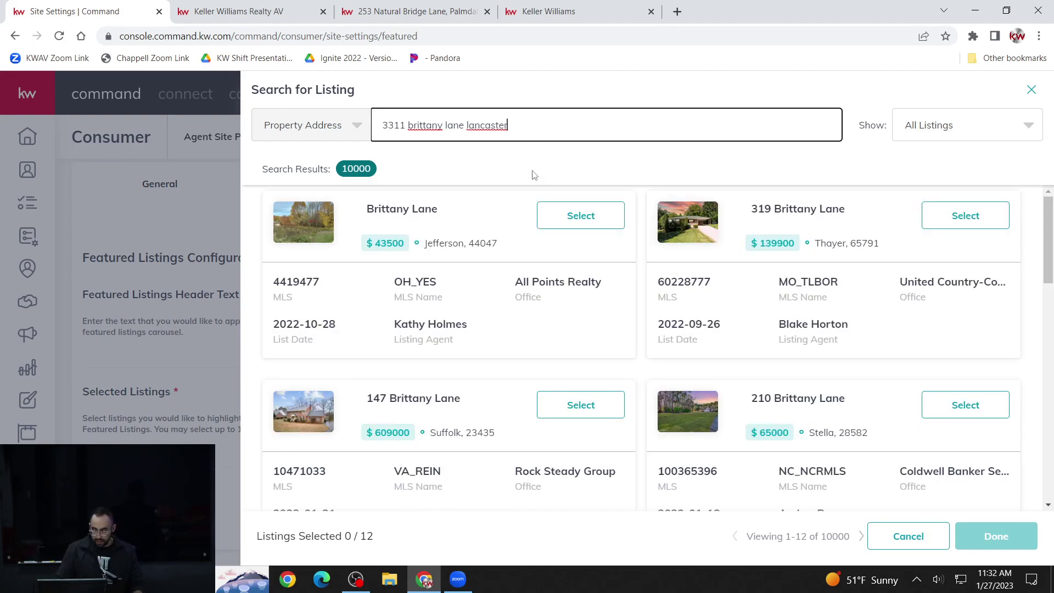
scroll(505, 239, down, 1)
scroll(505, 239, down, 9)
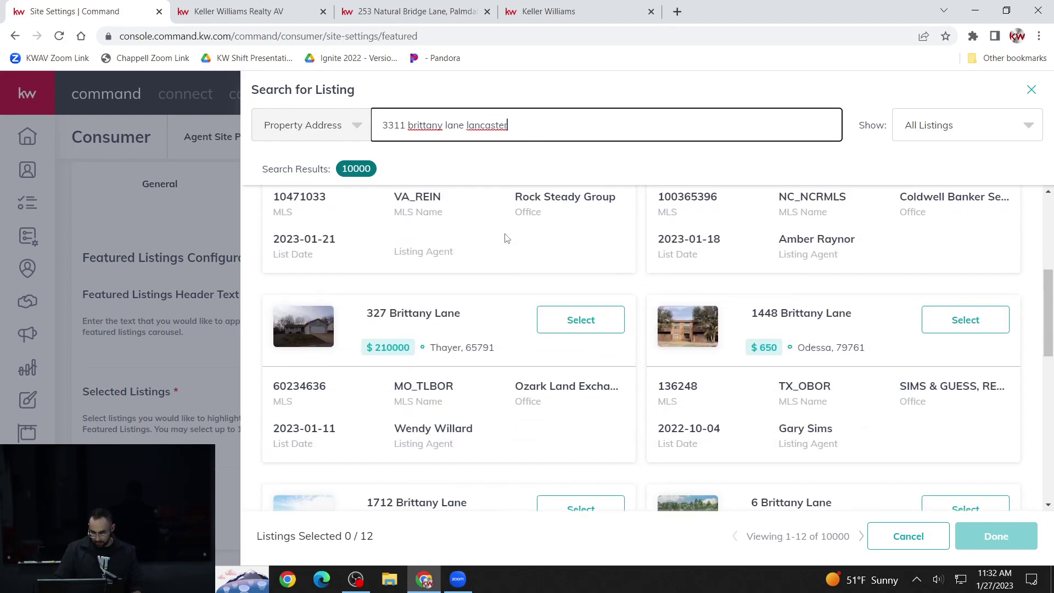
scroll(506, 239, down, 5)
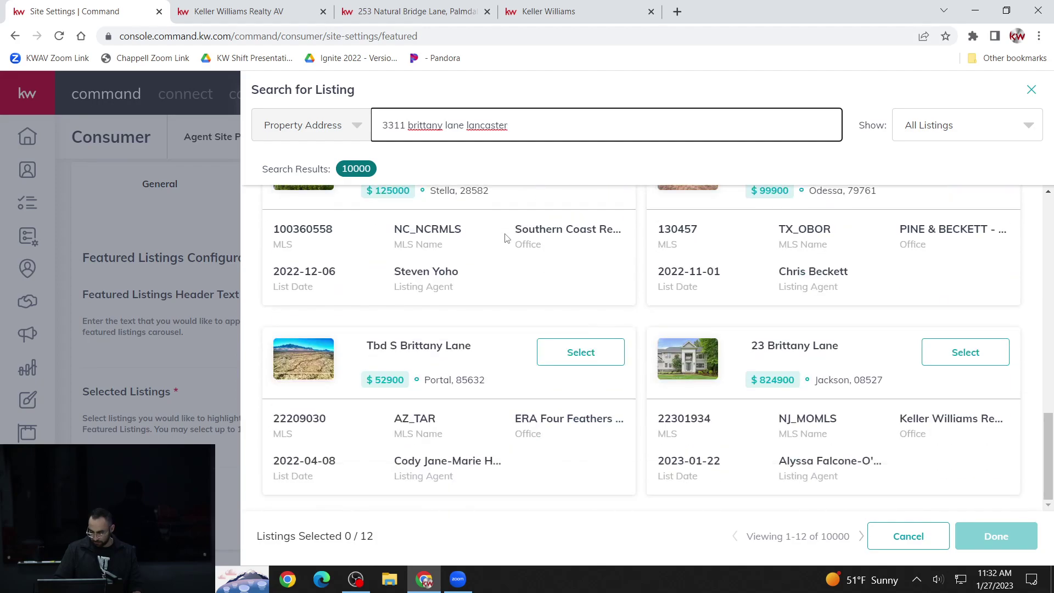
scroll(502, 242, up, 8)
scroll(497, 245, up, 6)
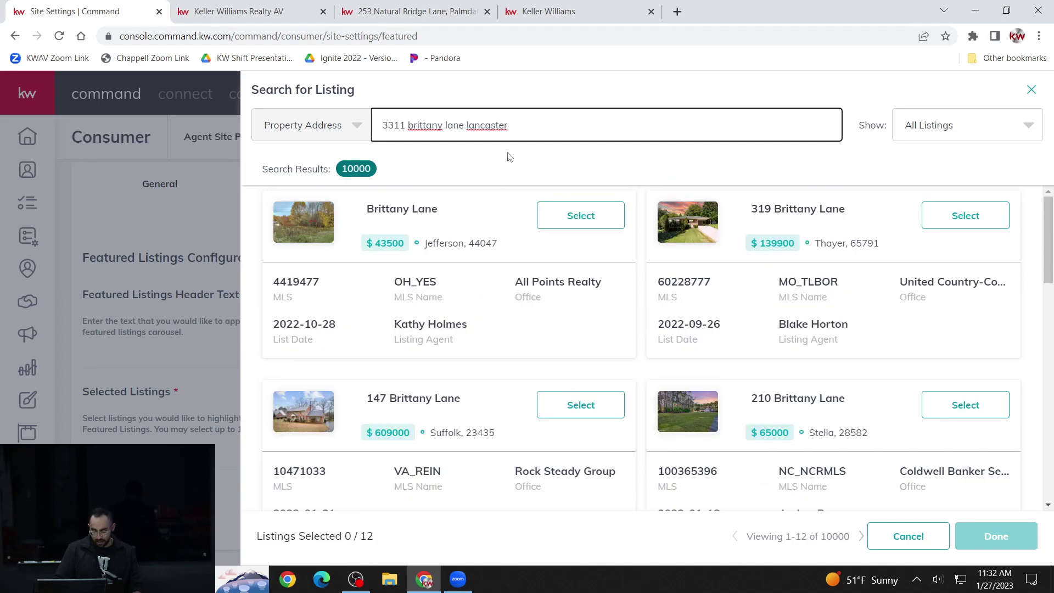
drag(509, 125, 469, 132)
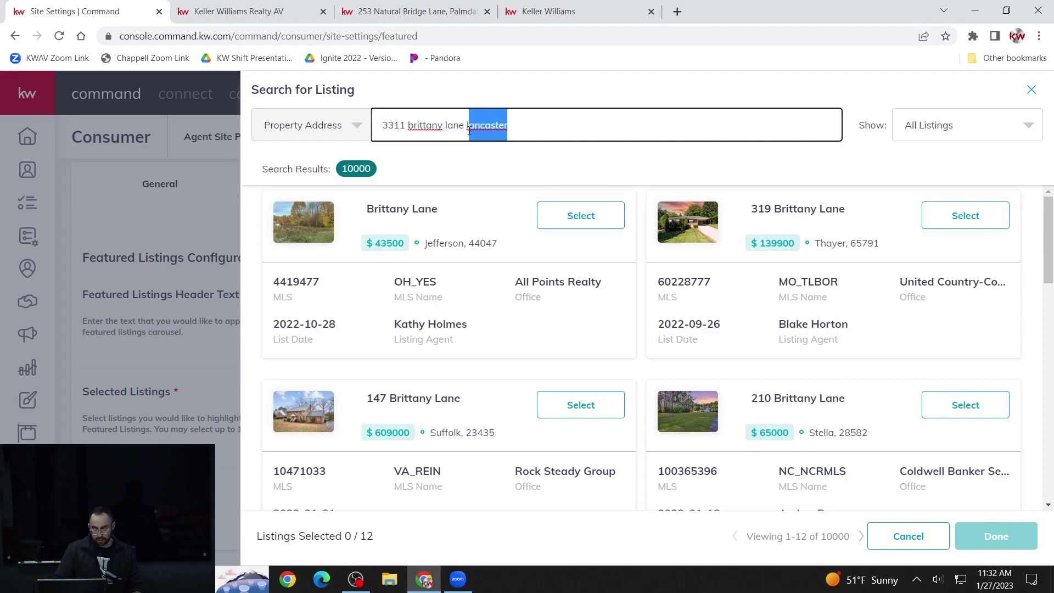
key(BackSpace)
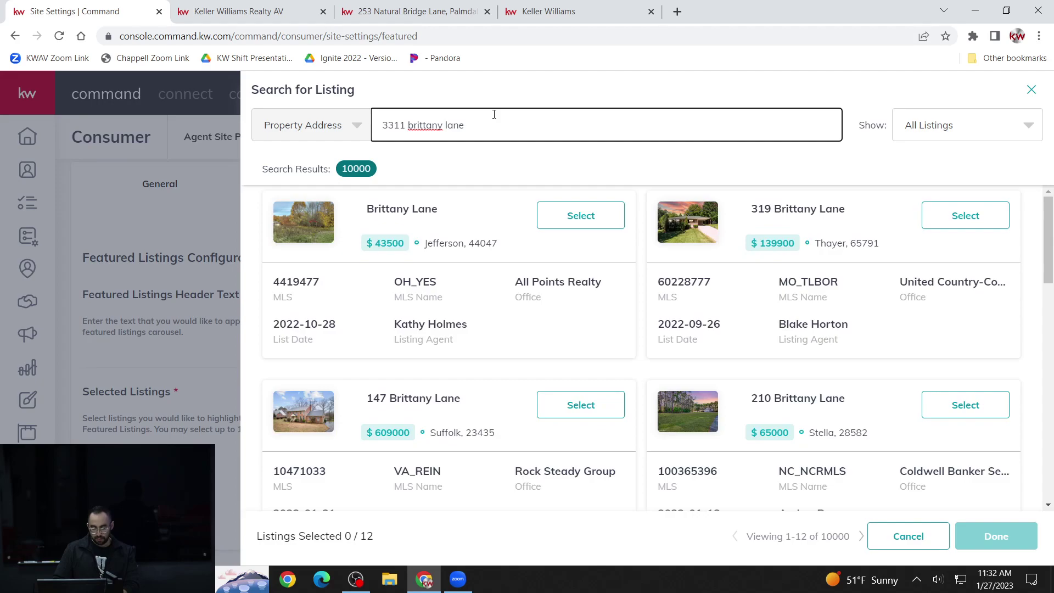
scroll(452, 363, down, 1)
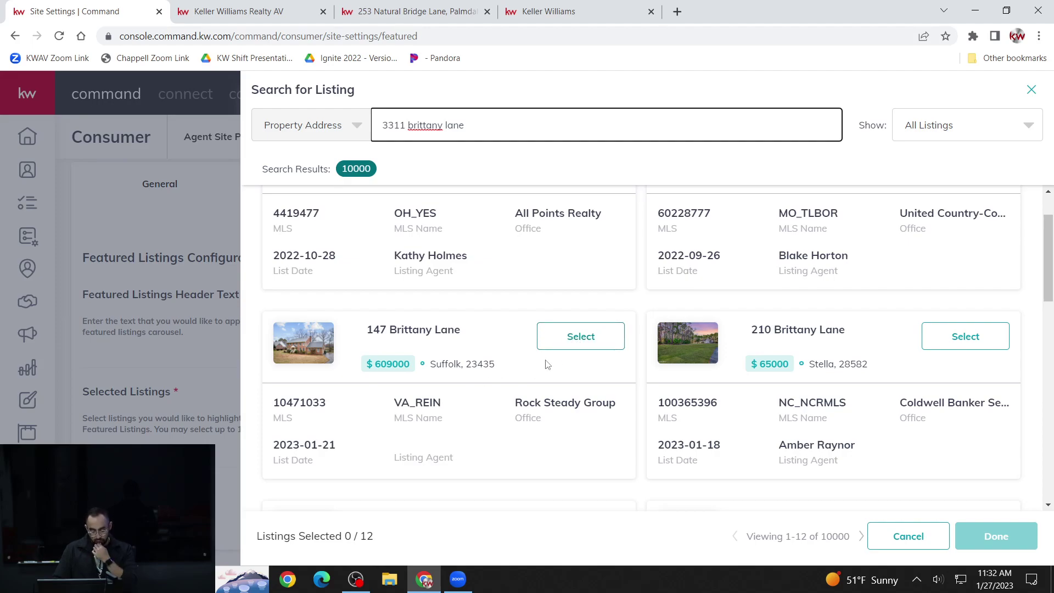
click(590, 343)
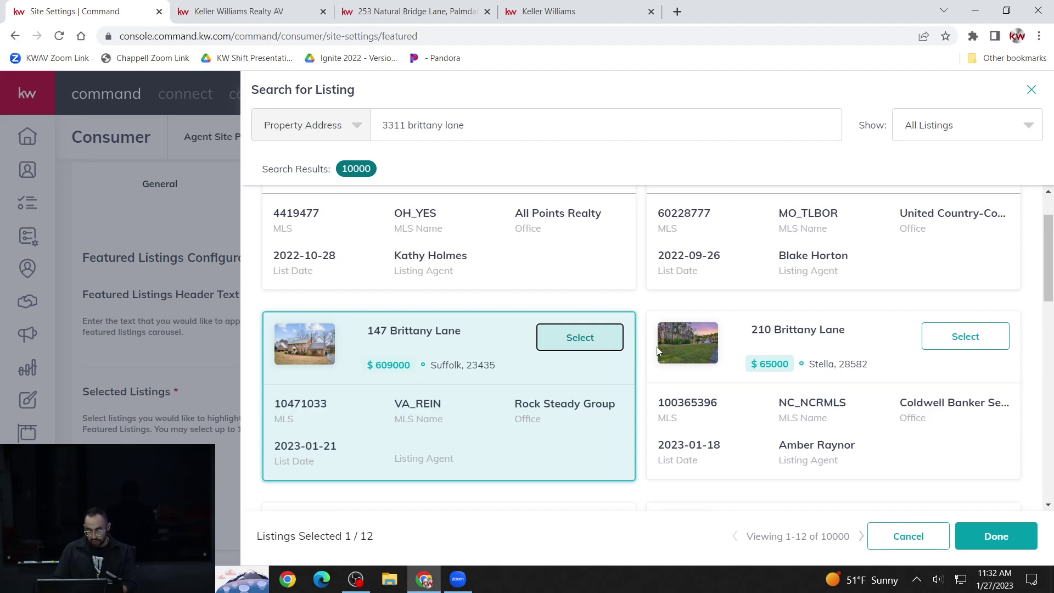
click(961, 337)
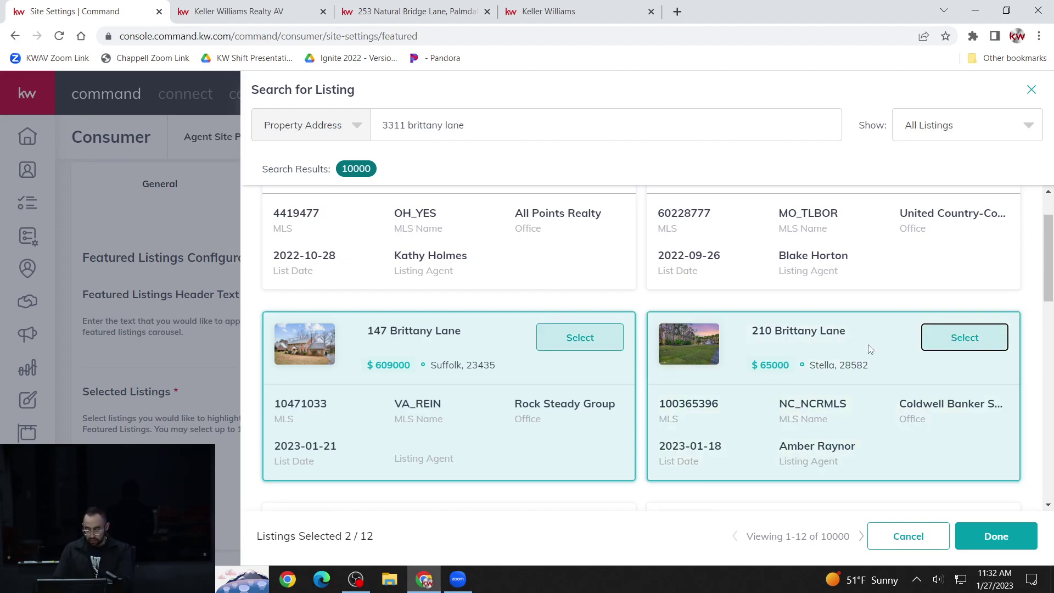
scroll(894, 348, down, 1)
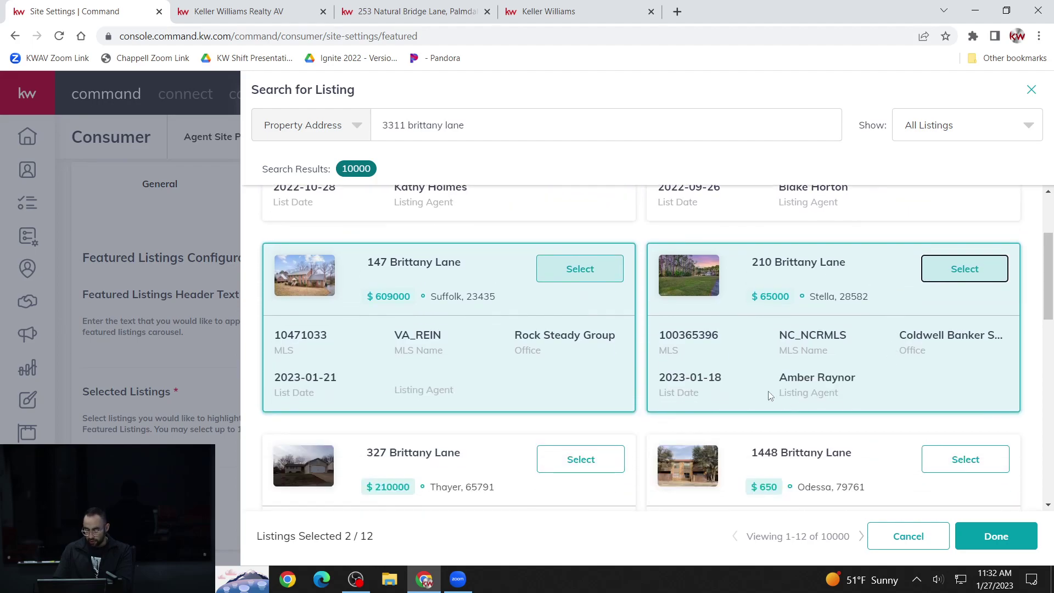
click(999, 541)
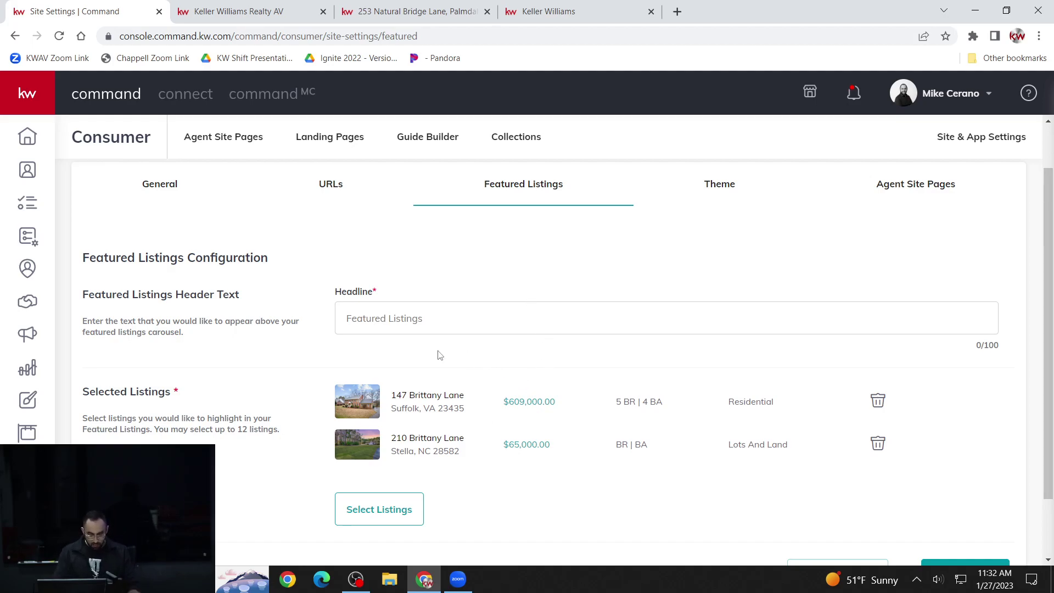
- Enter the headline 'Check out these awesome homes!', fixing a typo, and save the changes
click(452, 329)
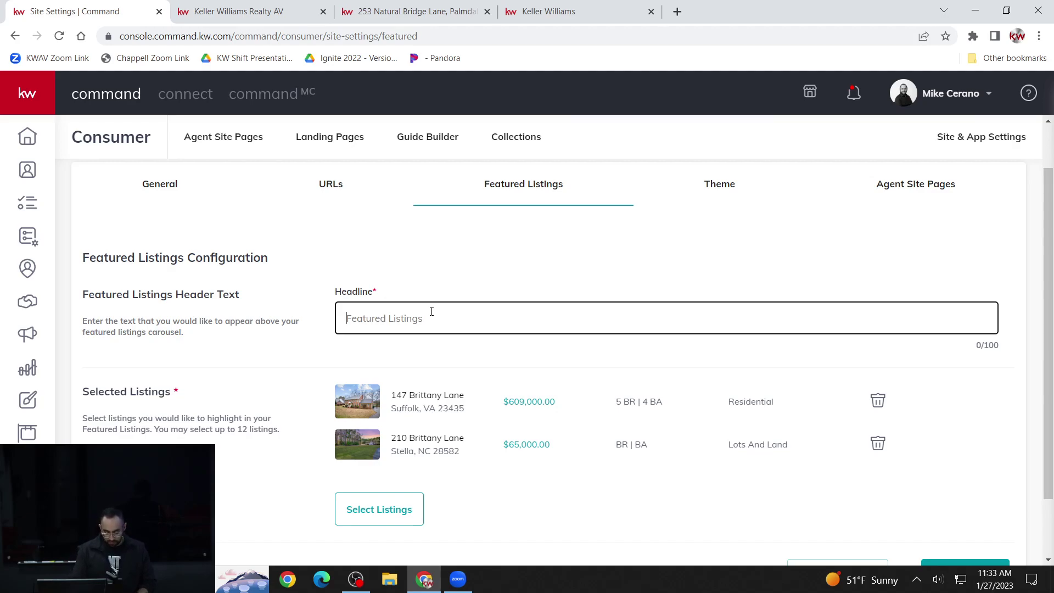
text(Check)
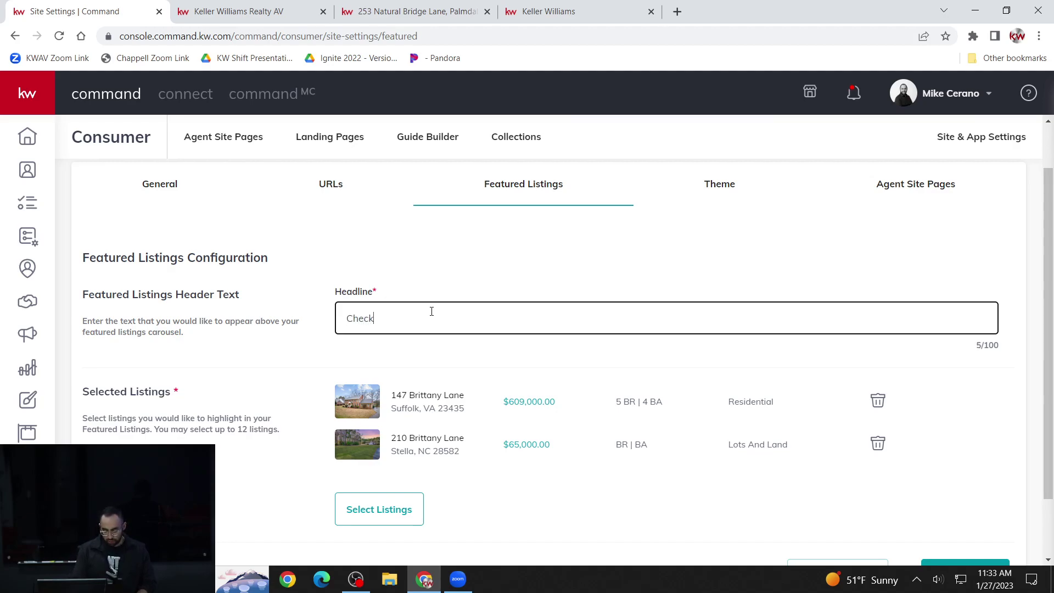
text( out these awesome)
key(BackSpace)
key(BackSpace)
key(BackSpace)
text(some homes)
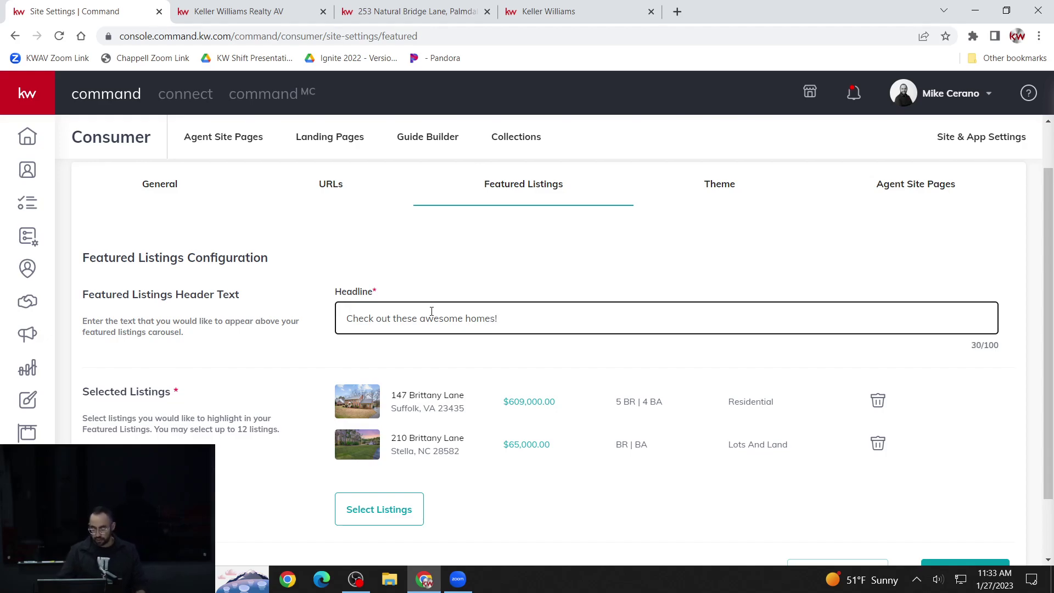
text(!)
scroll(431, 319, down, 1)
scroll(432, 327, down, 1)
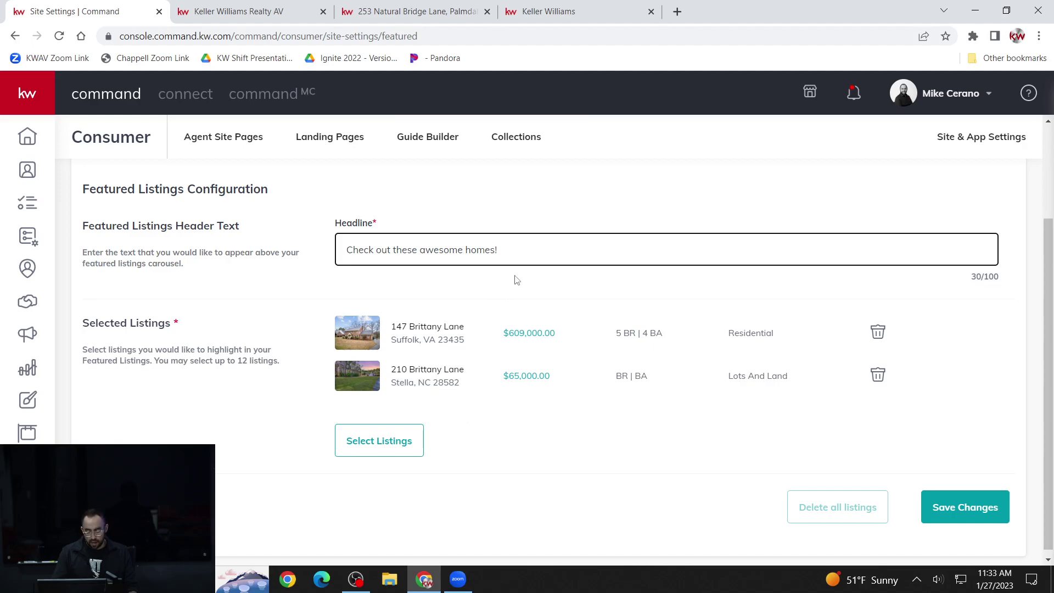
click(978, 511)
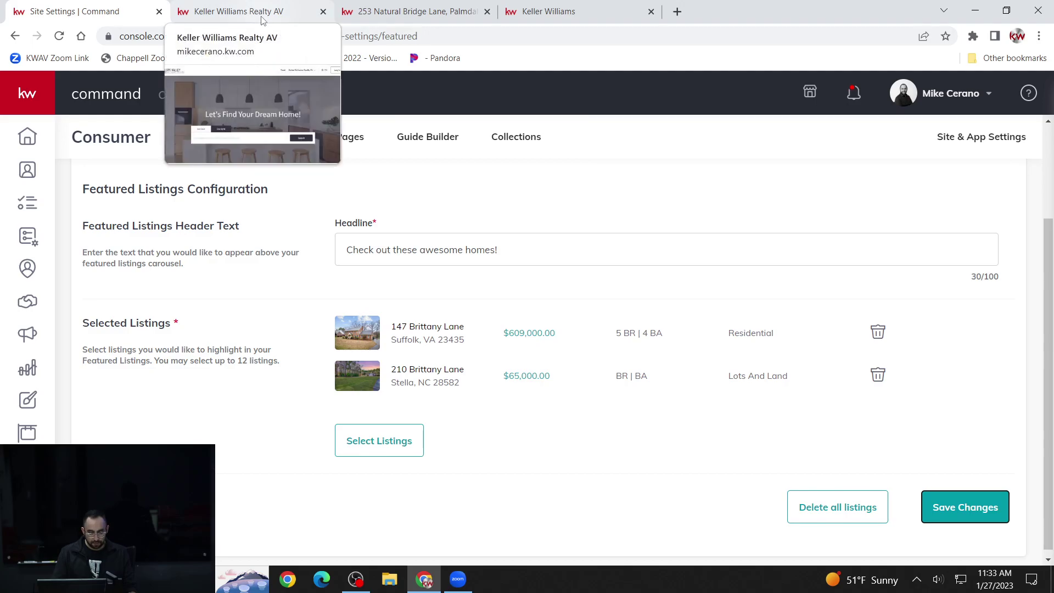
- Reload the agent's live site and scroll to the 'Check out these awesome homes!' section
click(262, 17)
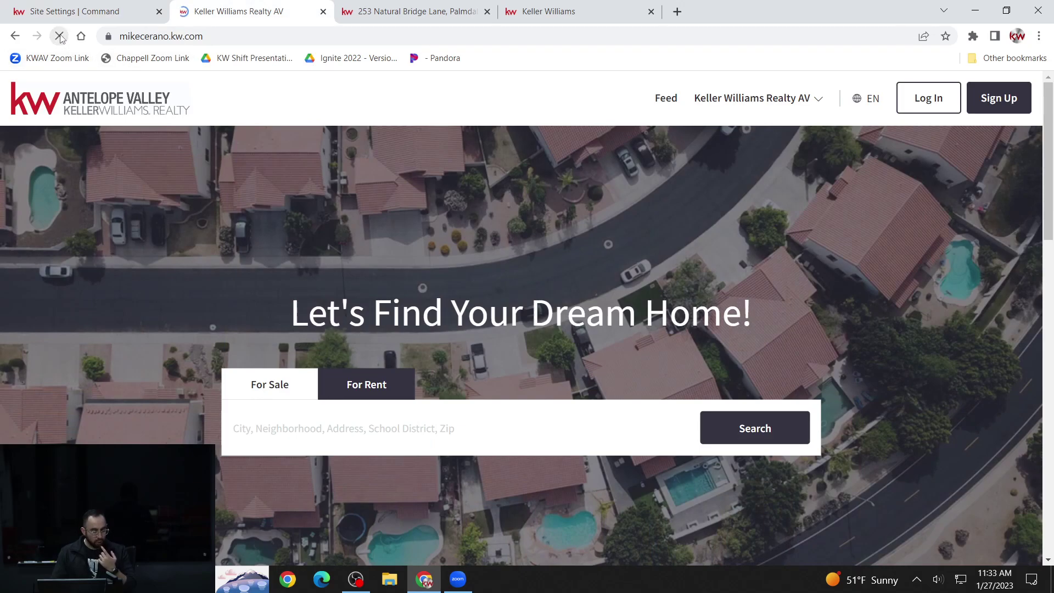
click(60, 37)
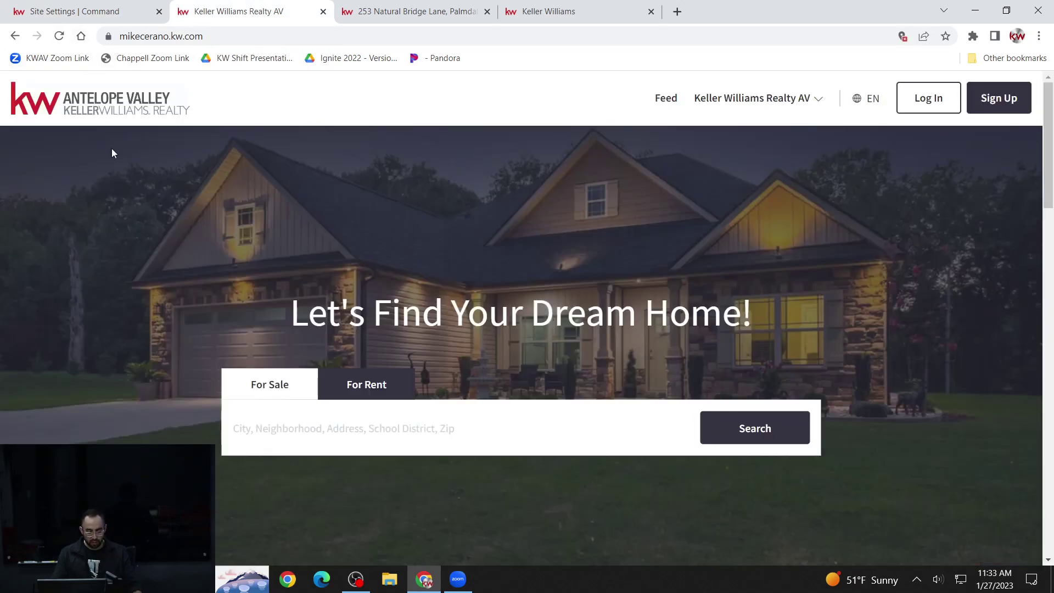
scroll(544, 190, down, 7)
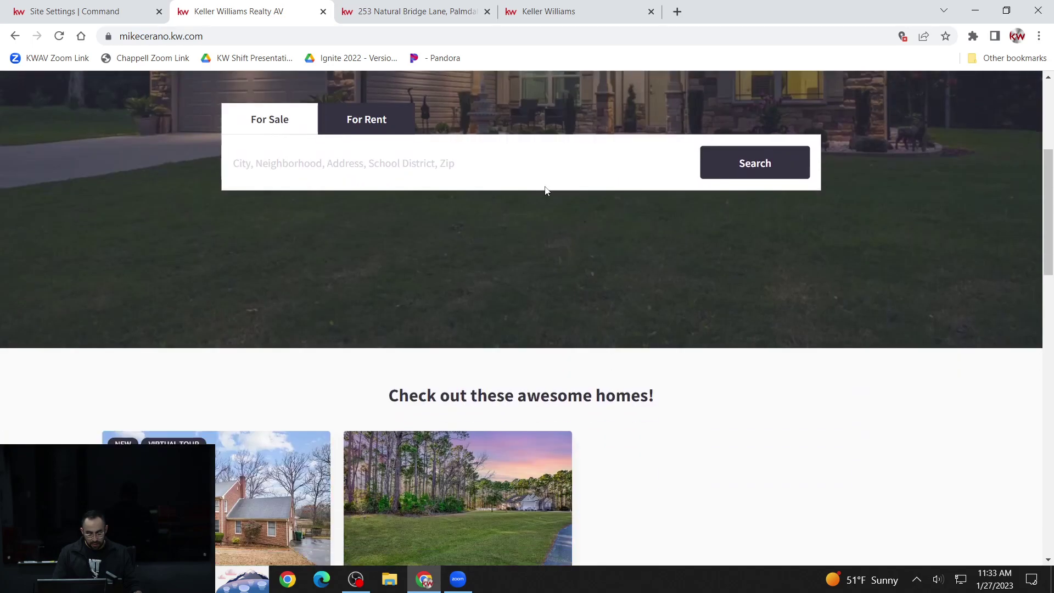
scroll(554, 187, down, 1)
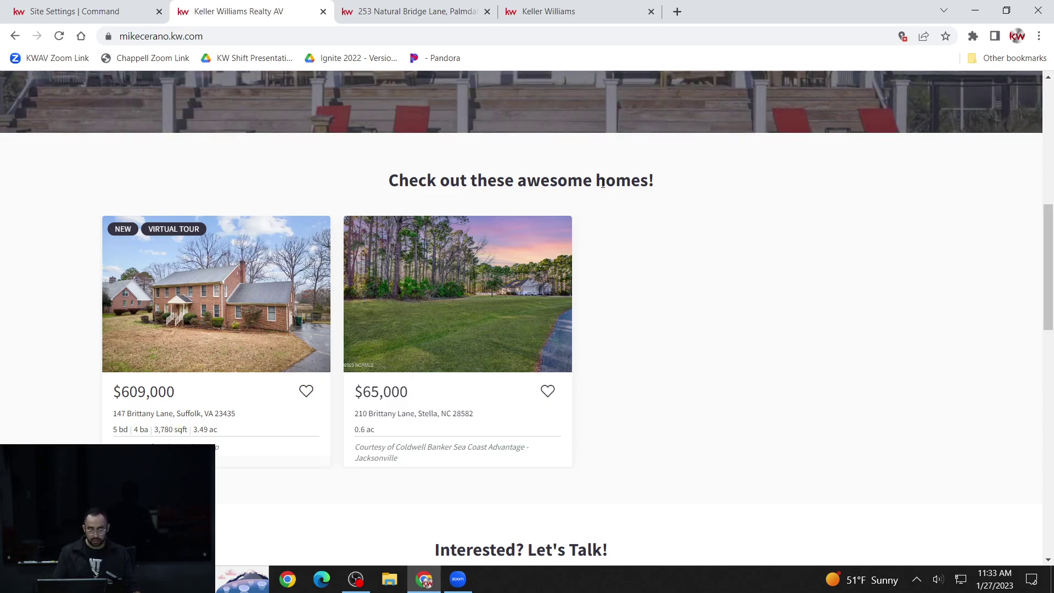
drag(400, 185, 497, 183)
click(577, 184)
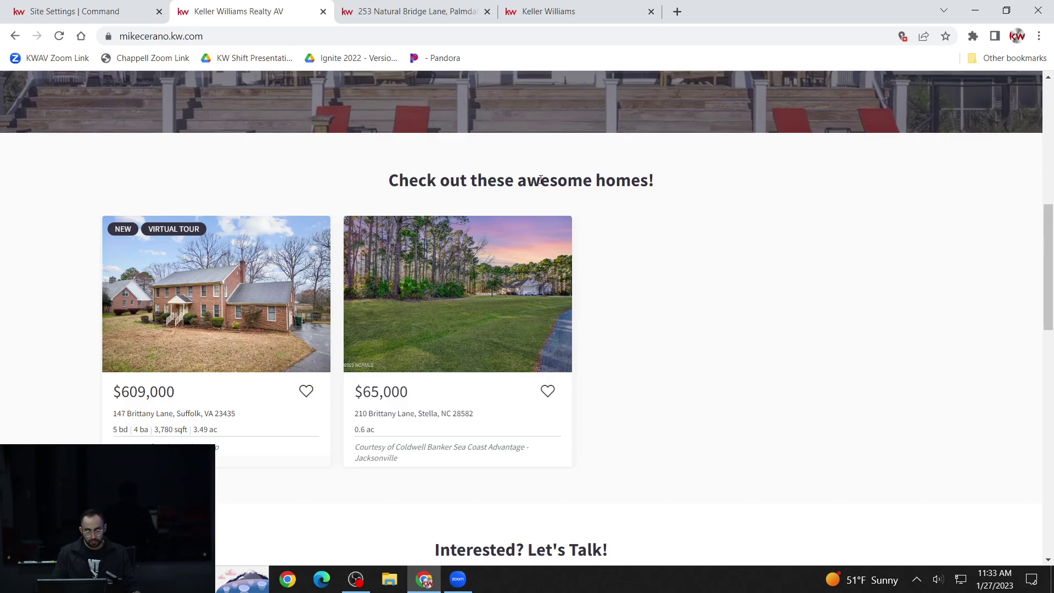
scroll(644, 202, down, 1)
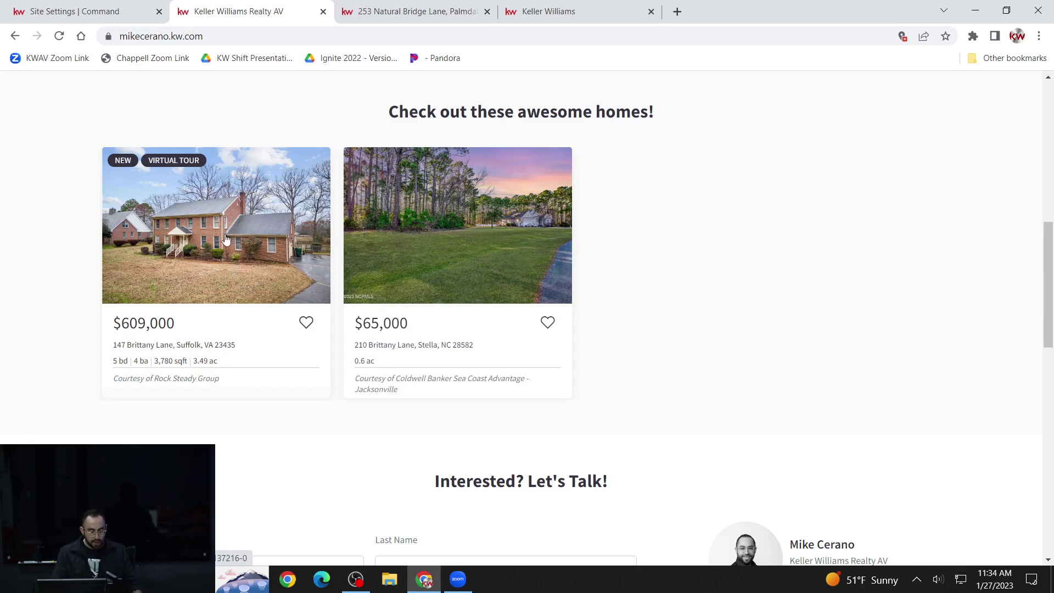
click(225, 239)
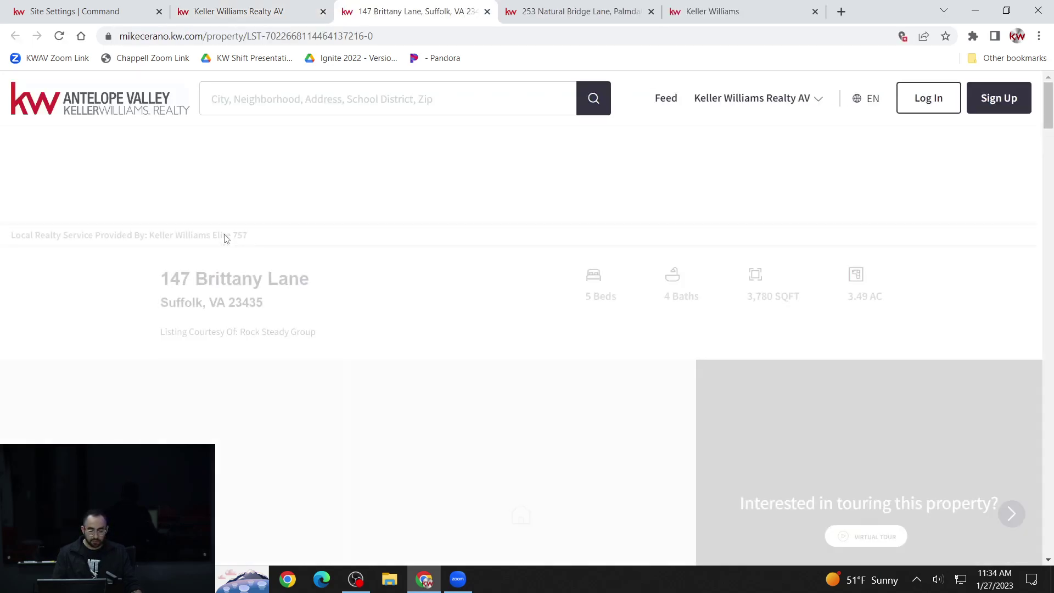
scroll(262, 240, down, 5)
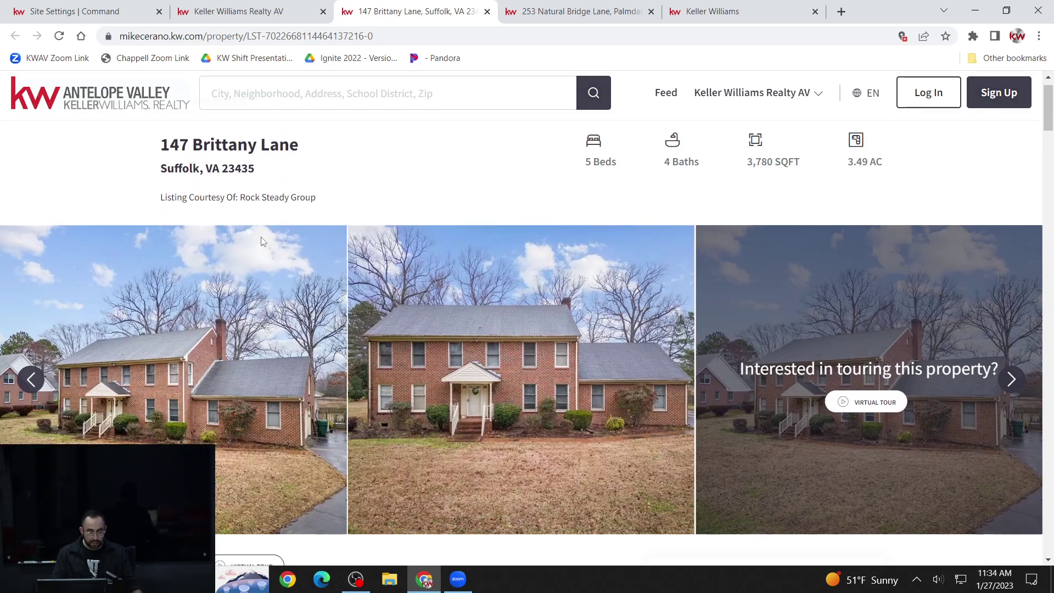
scroll(261, 241, down, 3)
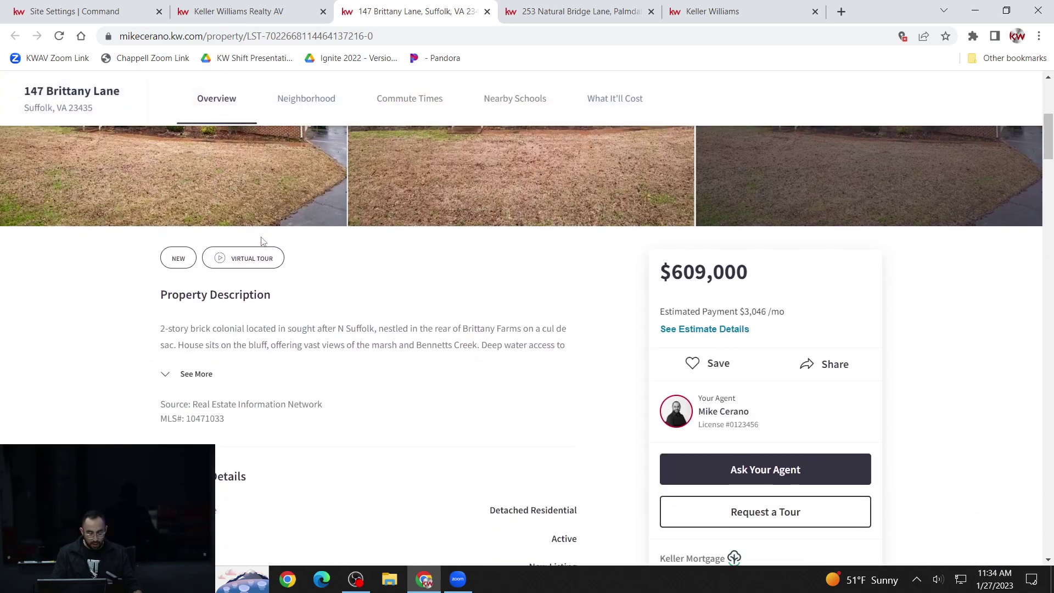
scroll(262, 239, up, 6)
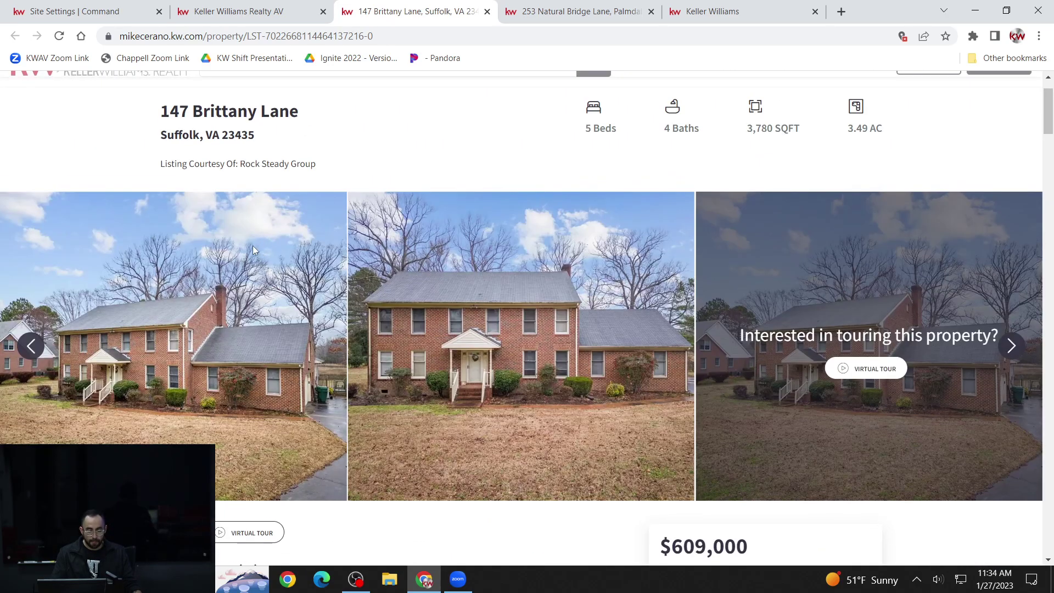
click(113, 12)
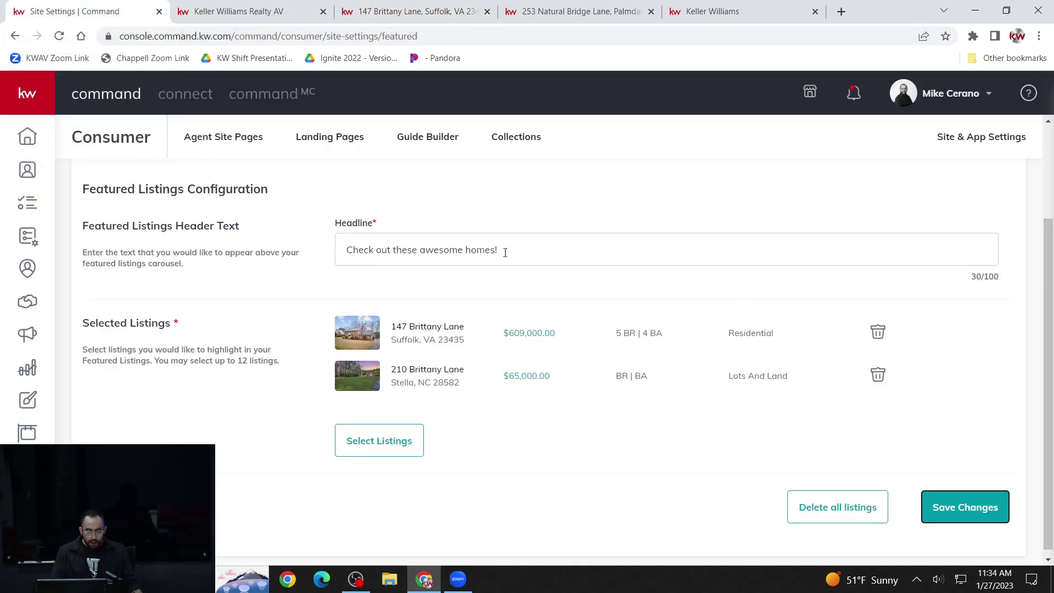
scroll(546, 237, up, 1)
scroll(551, 241, down, 1)
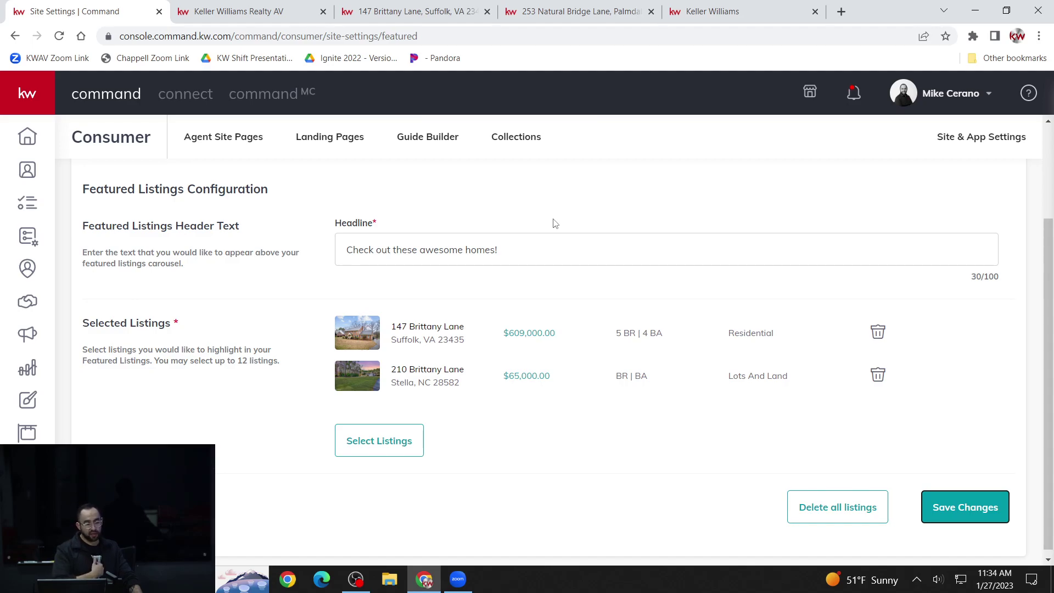
click(585, 459)
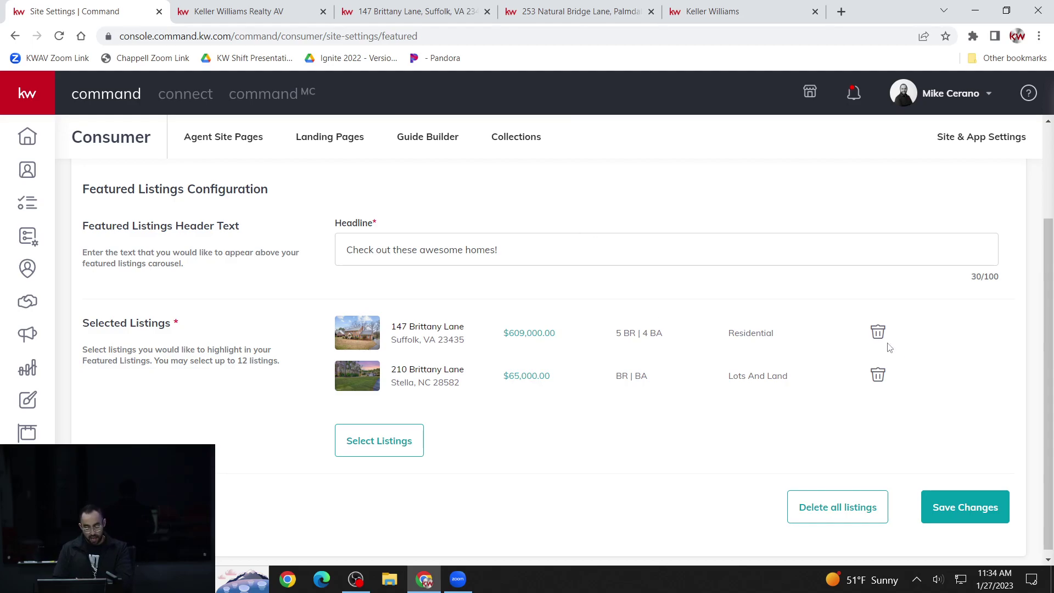
click(878, 377)
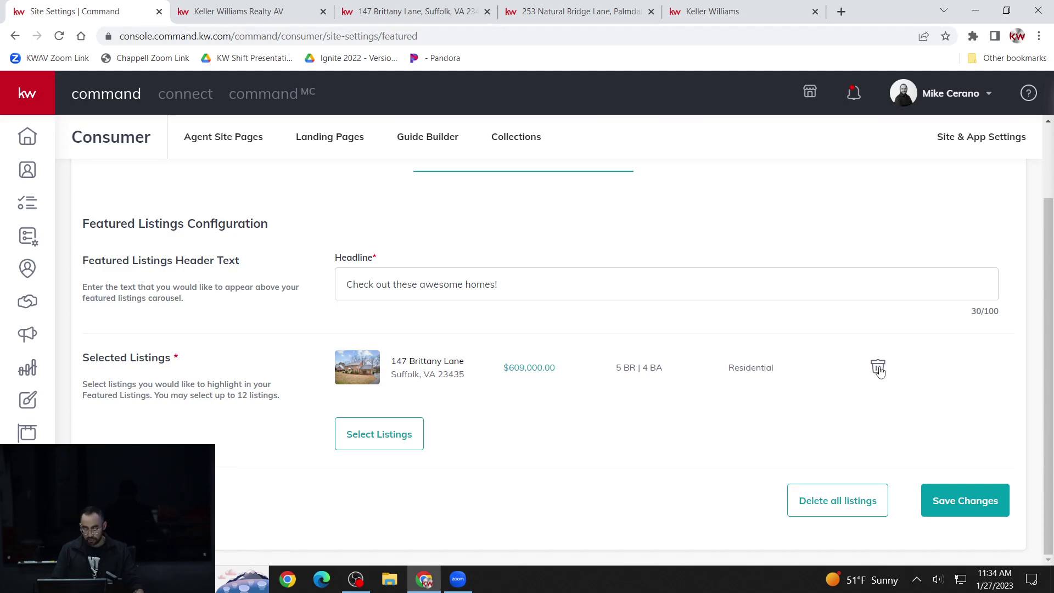
click(878, 368)
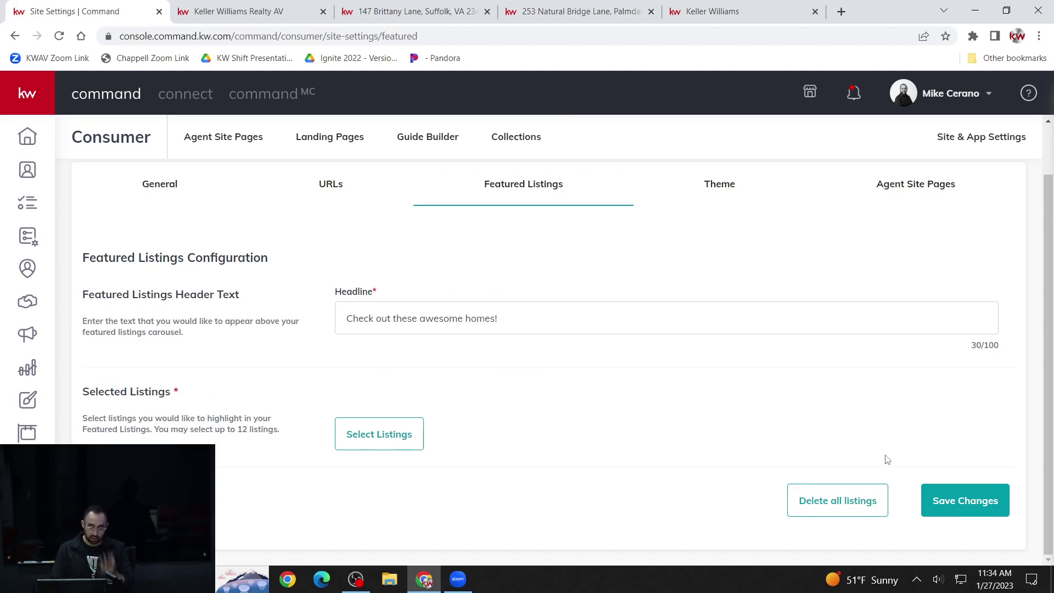
click(962, 496)
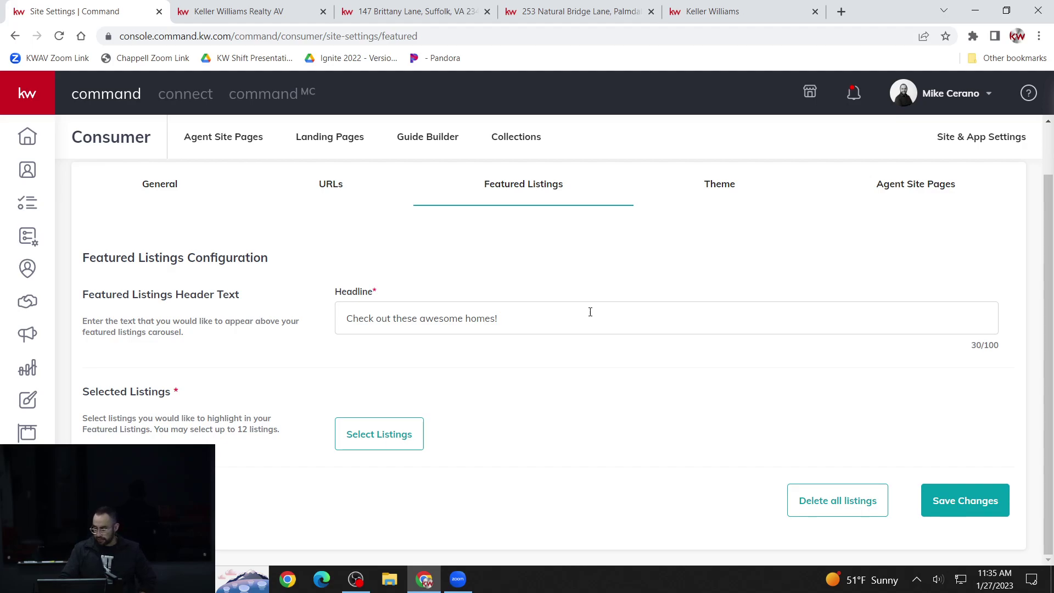
scroll(619, 303, up, 1)
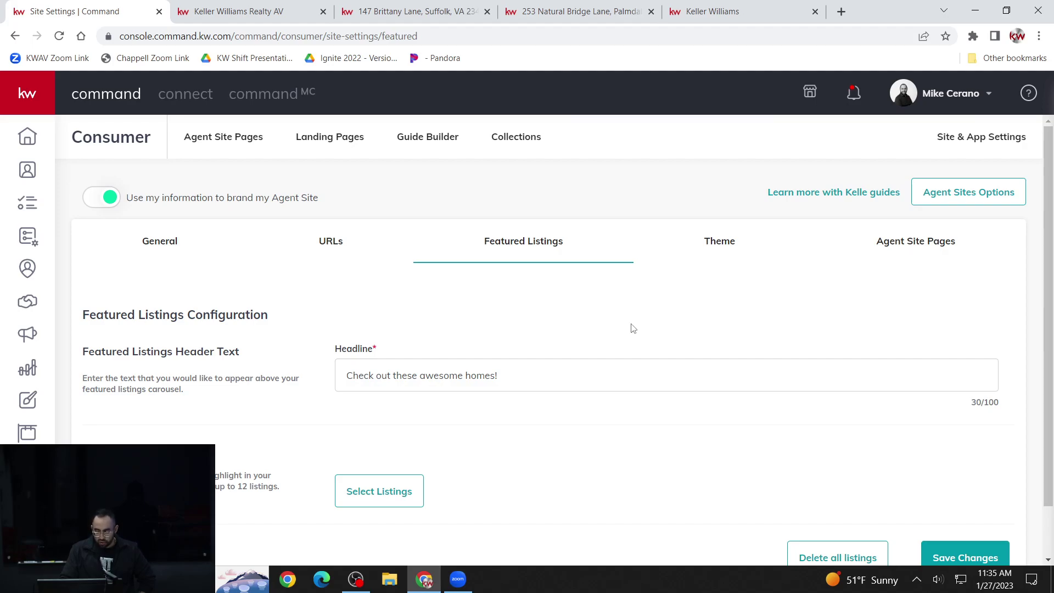
- Open the Theme settings and review the KW Red and KW Dark color themes
click(726, 255)
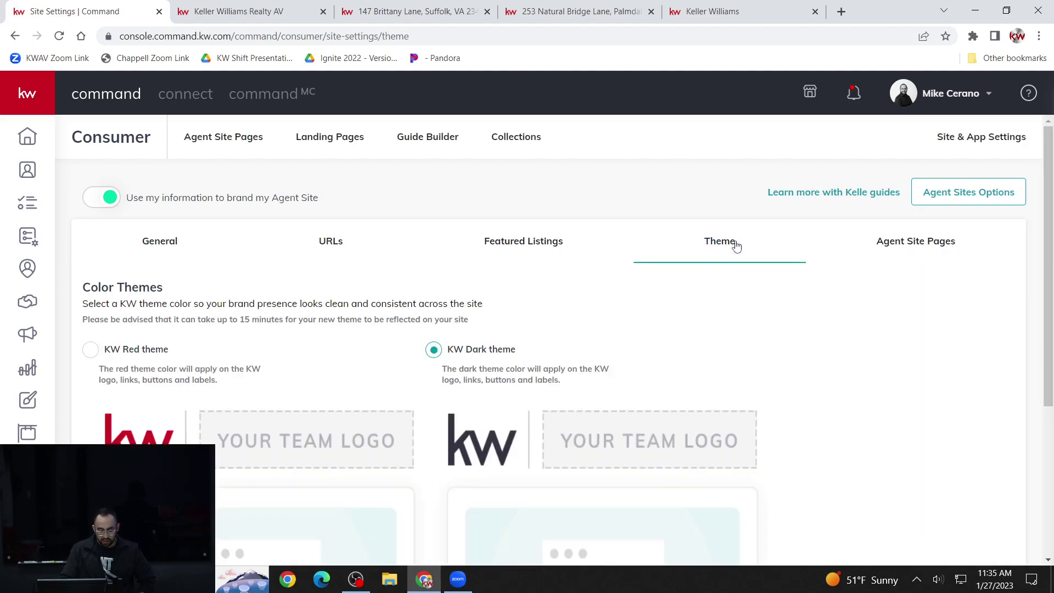
scroll(736, 249, down, 3)
scroll(738, 255, up, 1)
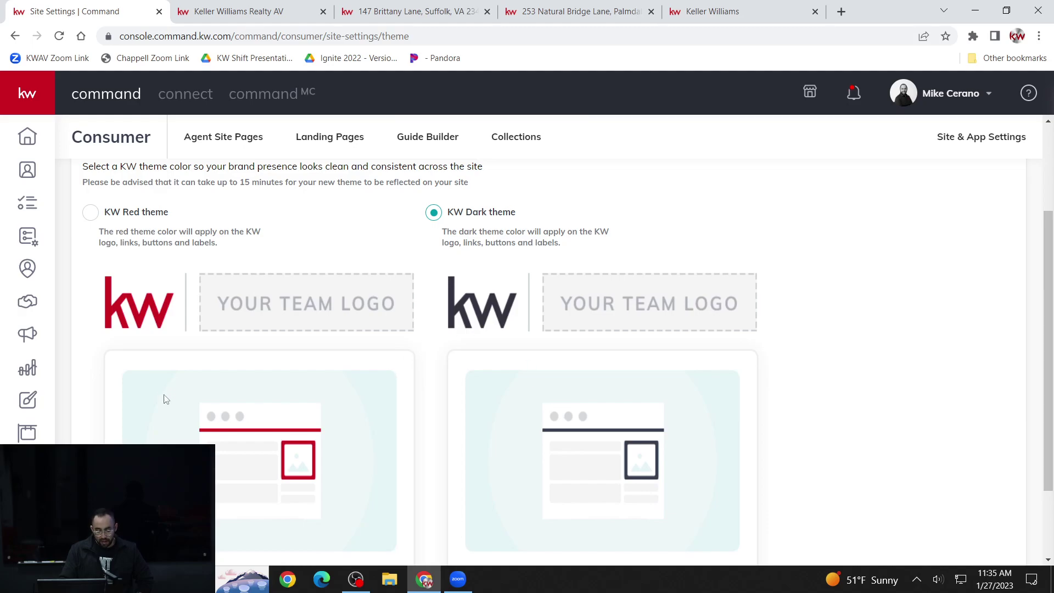
scroll(498, 358, down, 2)
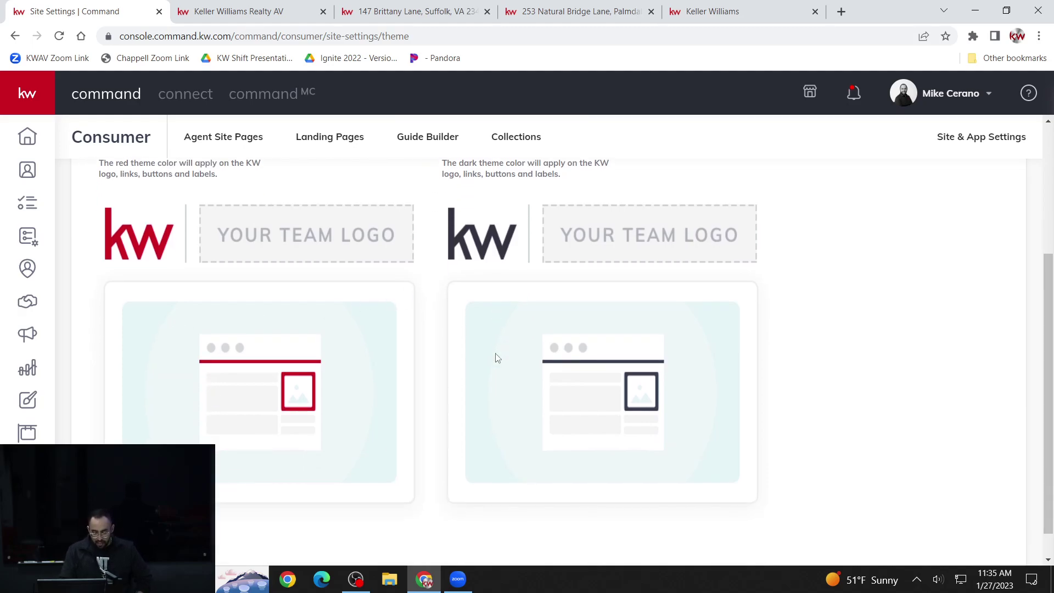
scroll(498, 358, up, 4)
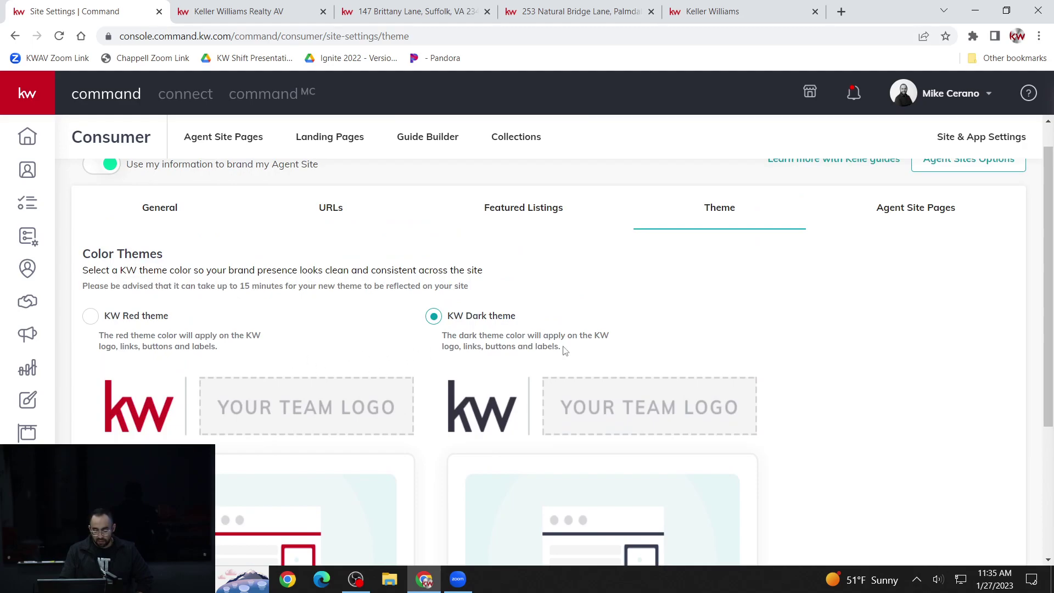
click(925, 210)
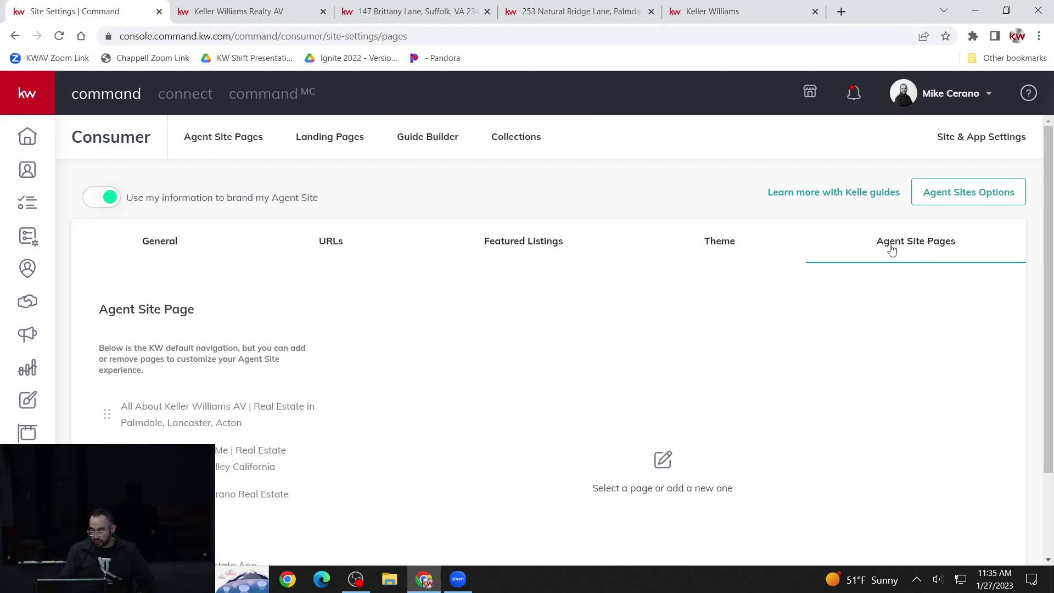
scroll(921, 262, down, 1)
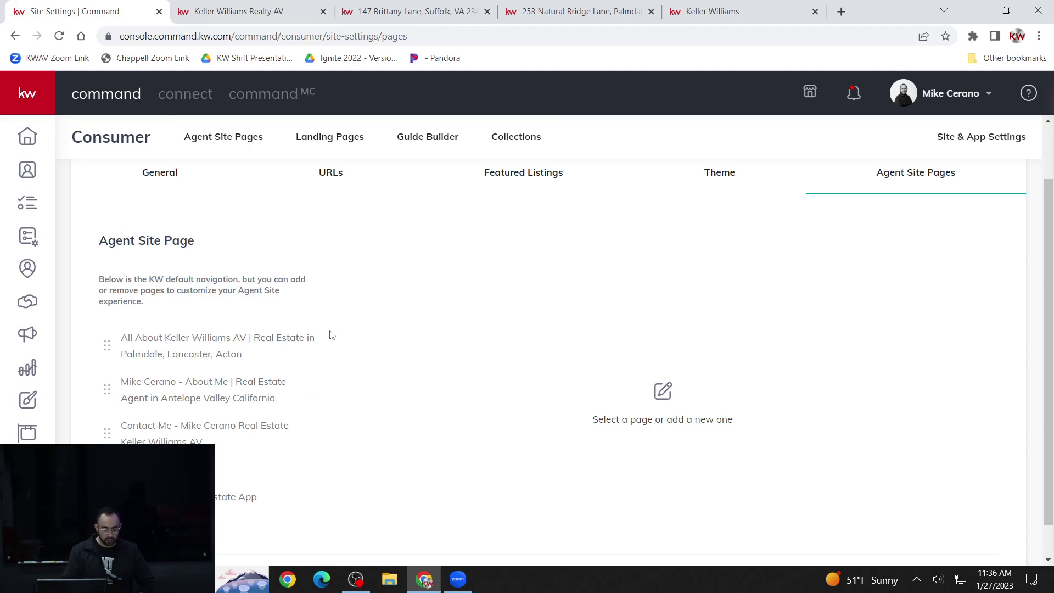
click(284, 17)
scroll(572, 146, up, 10)
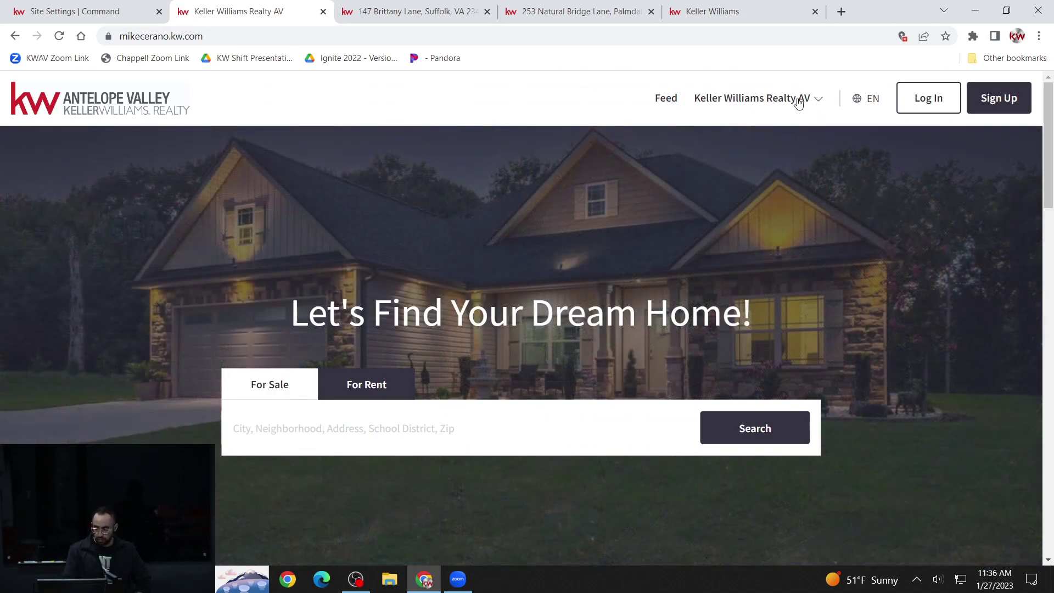
click(799, 104)
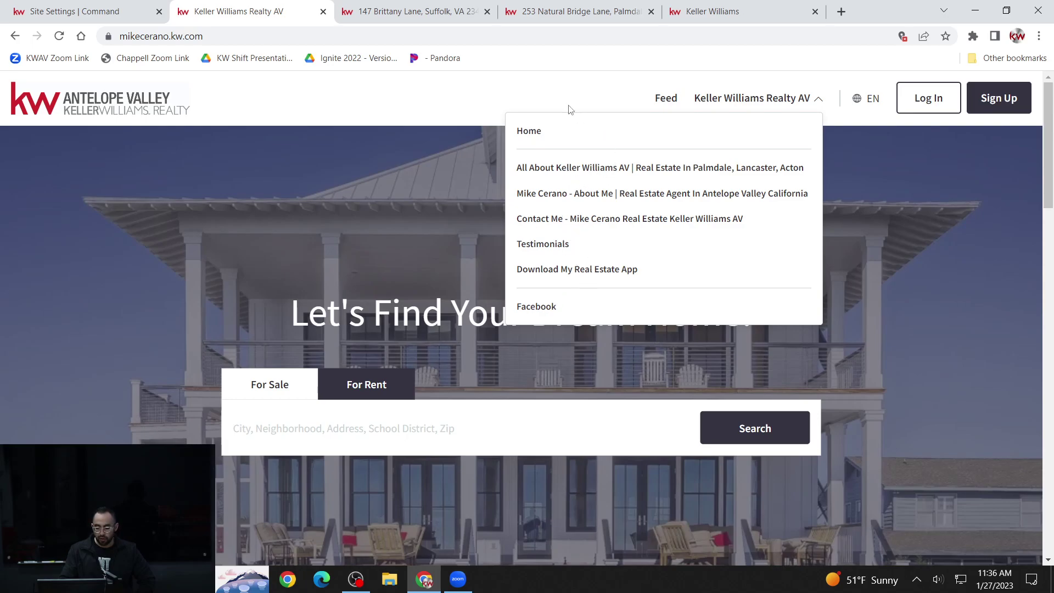
click(88, 12)
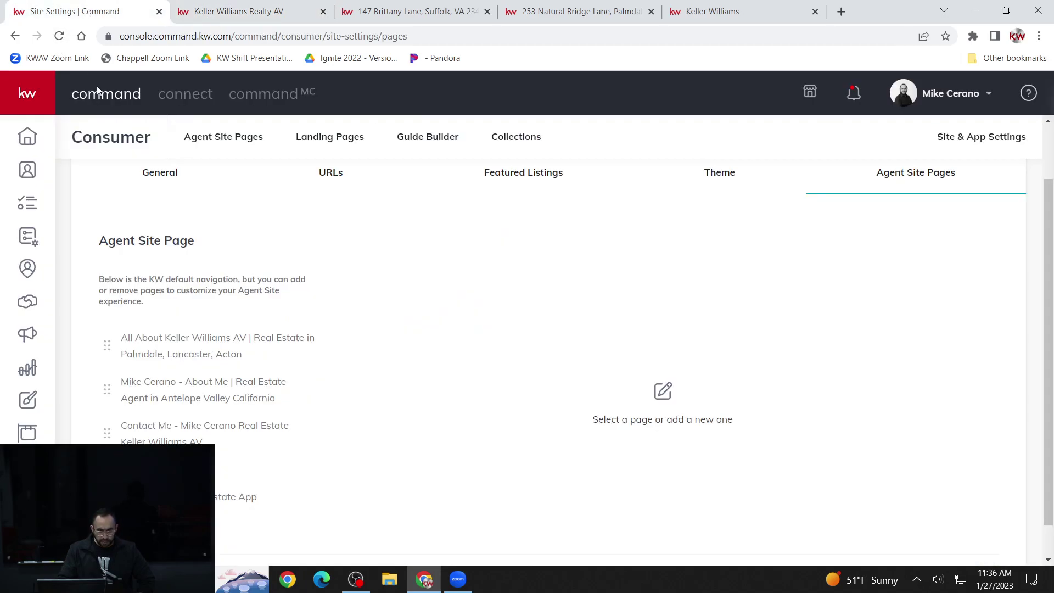
scroll(173, 333, down, 1)
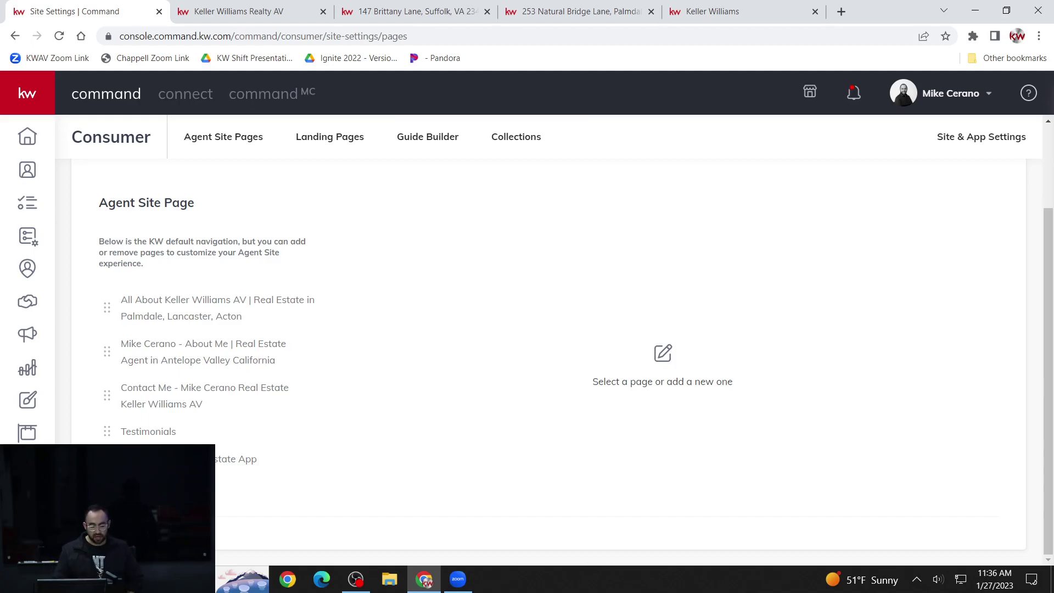
click(276, 12)
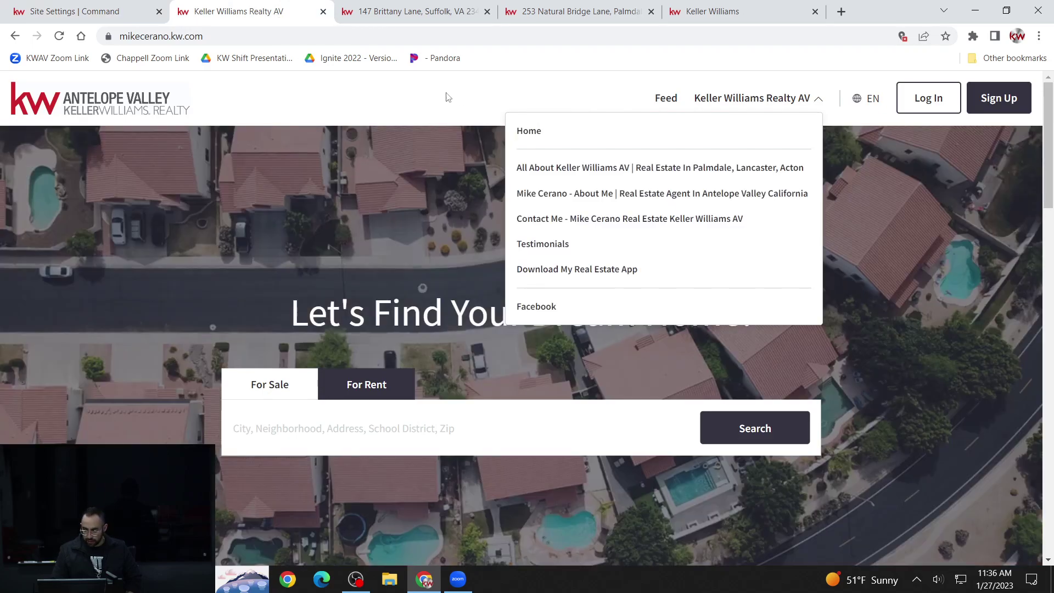
click(125, 20)
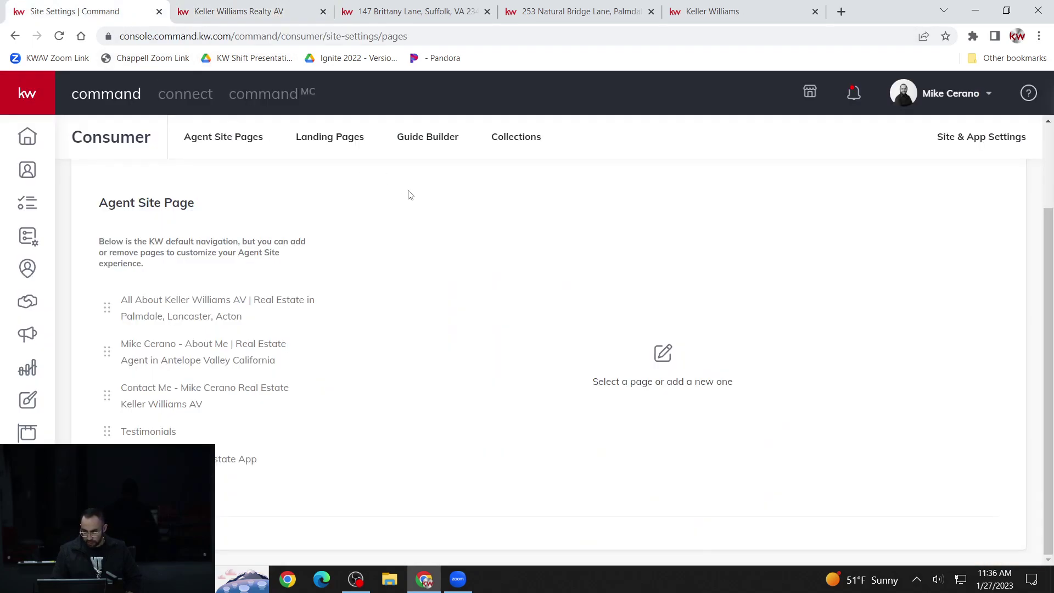
scroll(486, 266, up, 2)
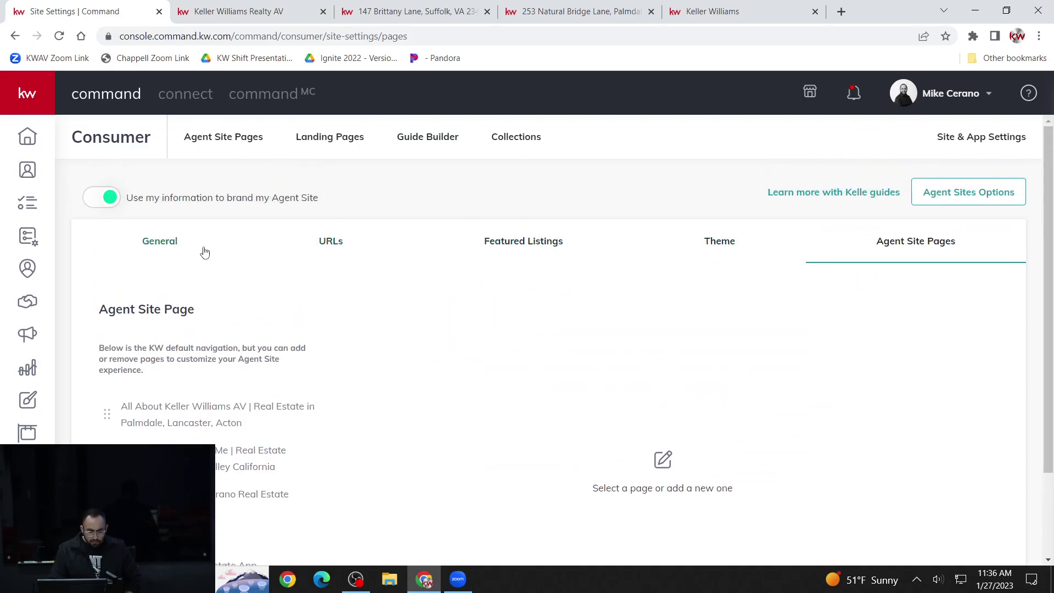
- View the General site settings, then return to the live homepage and start a home search
click(167, 248)
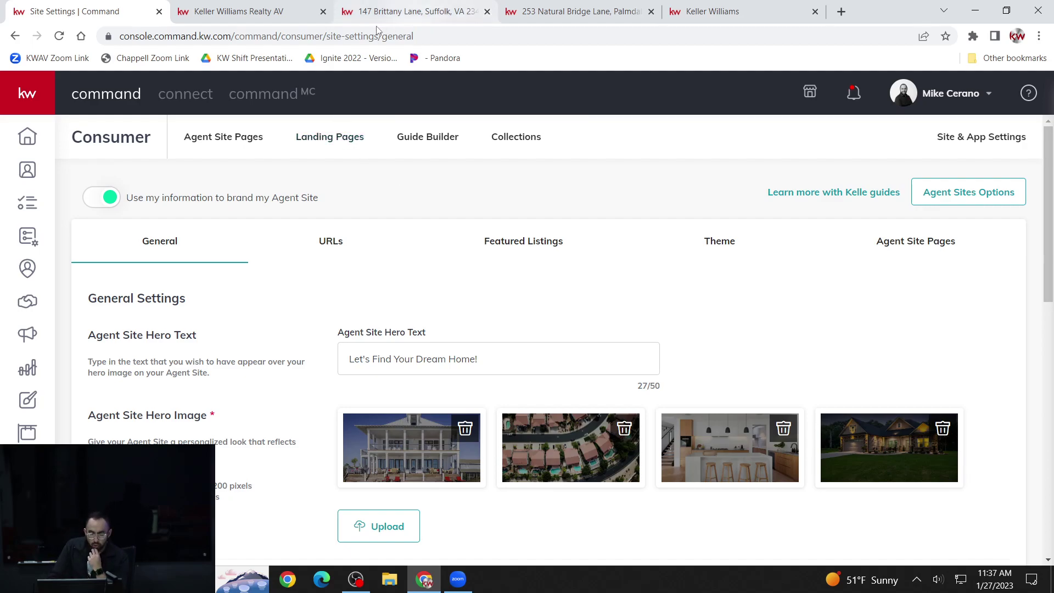
click(294, 13)
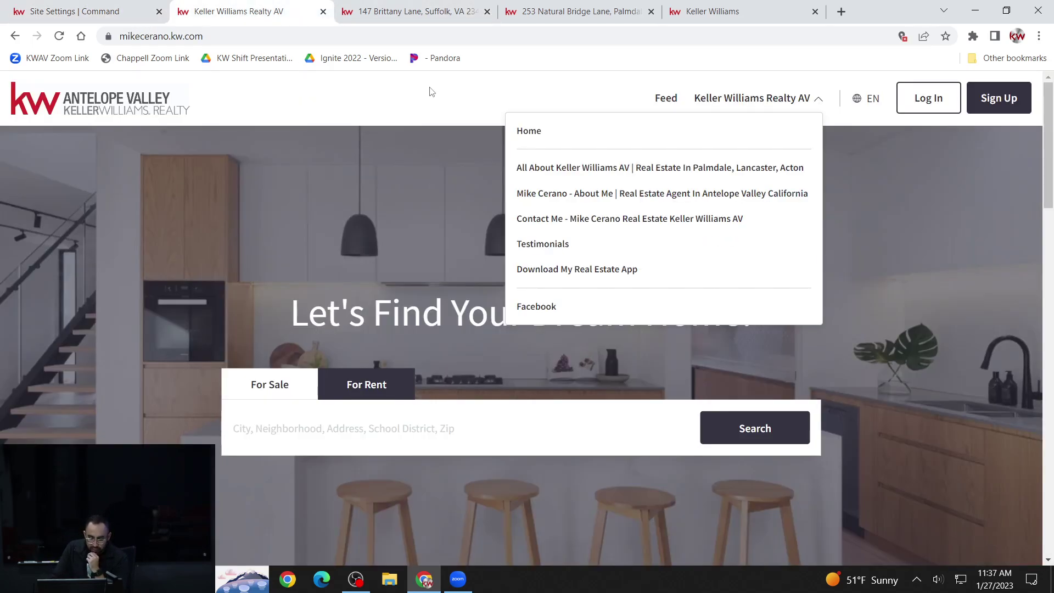
click(431, 92)
scroll(392, 433, down, 1)
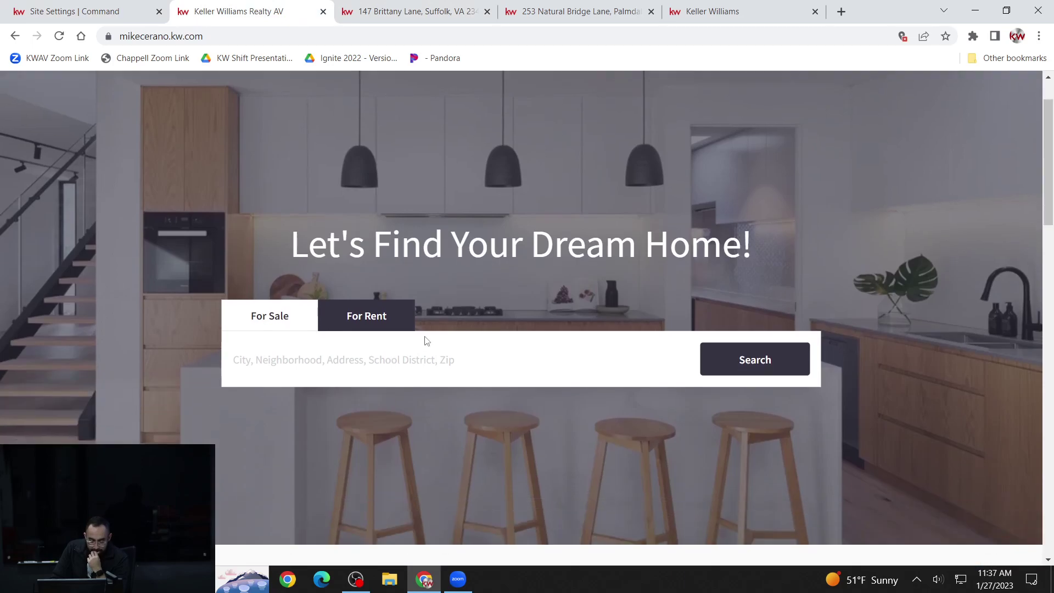
click(407, 368)
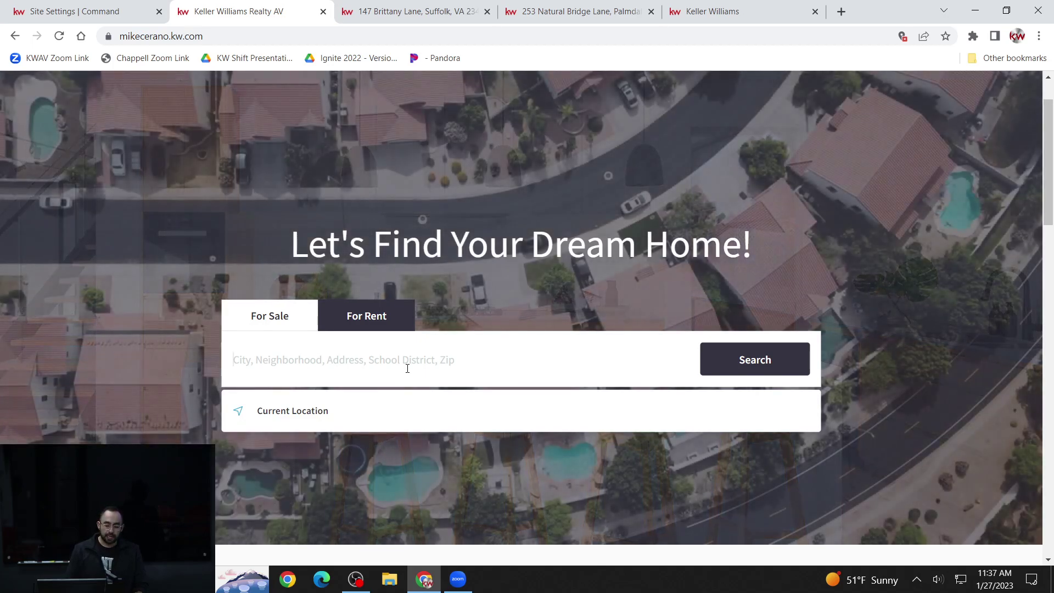
- Search homes in Palmdale, CA (970 properties) and open the minimum sale price list
text(palmdale)
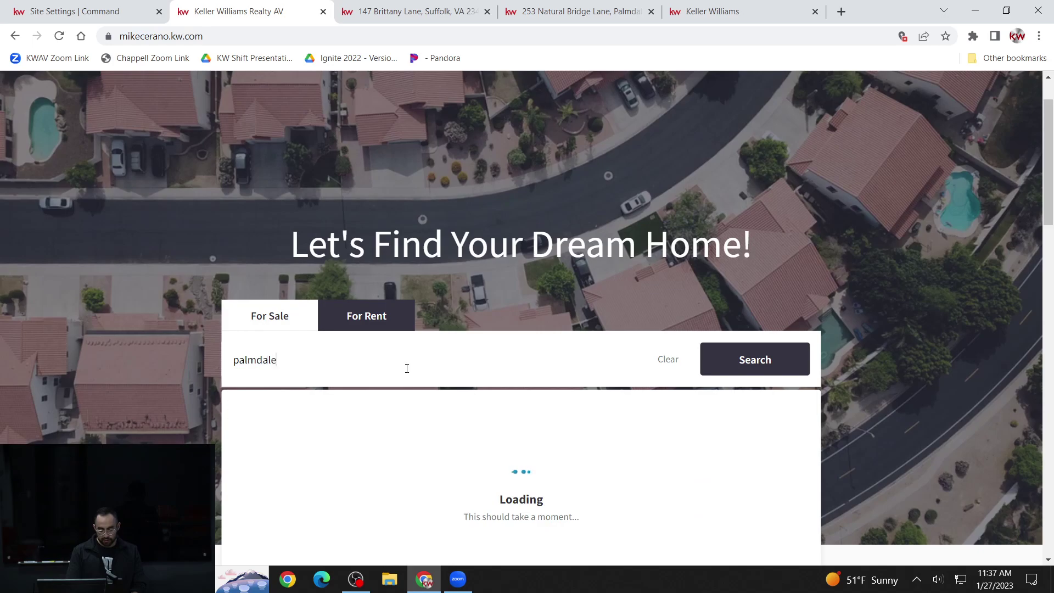
scroll(370, 407, down, 2)
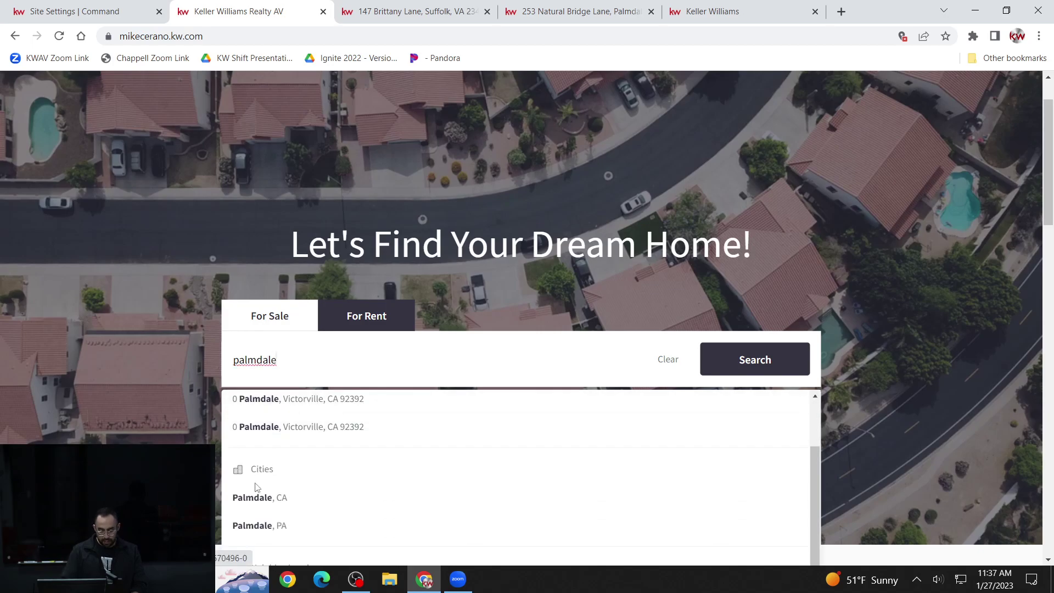
click(253, 496)
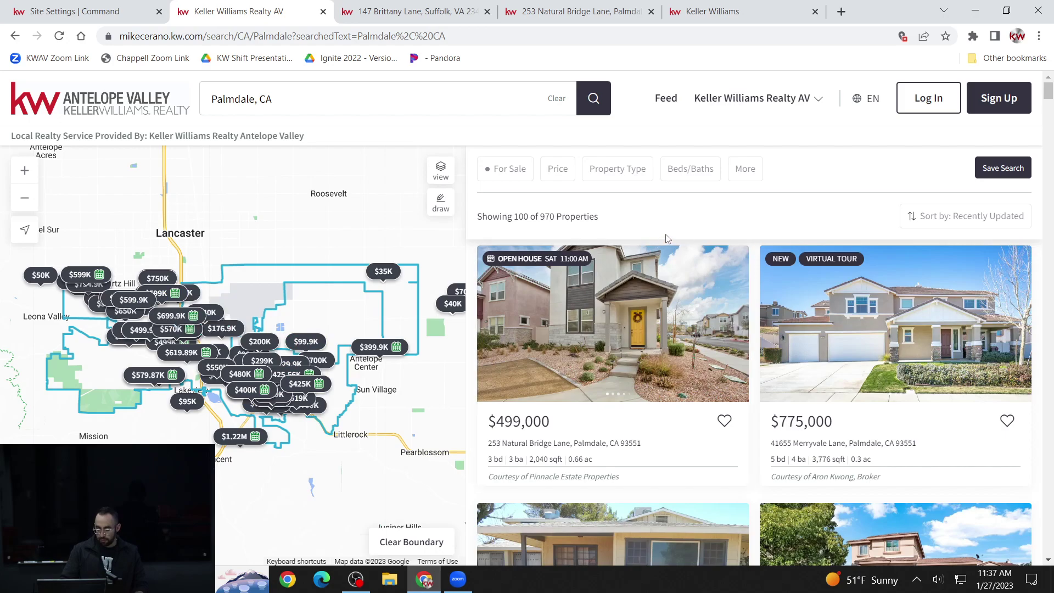
click(568, 174)
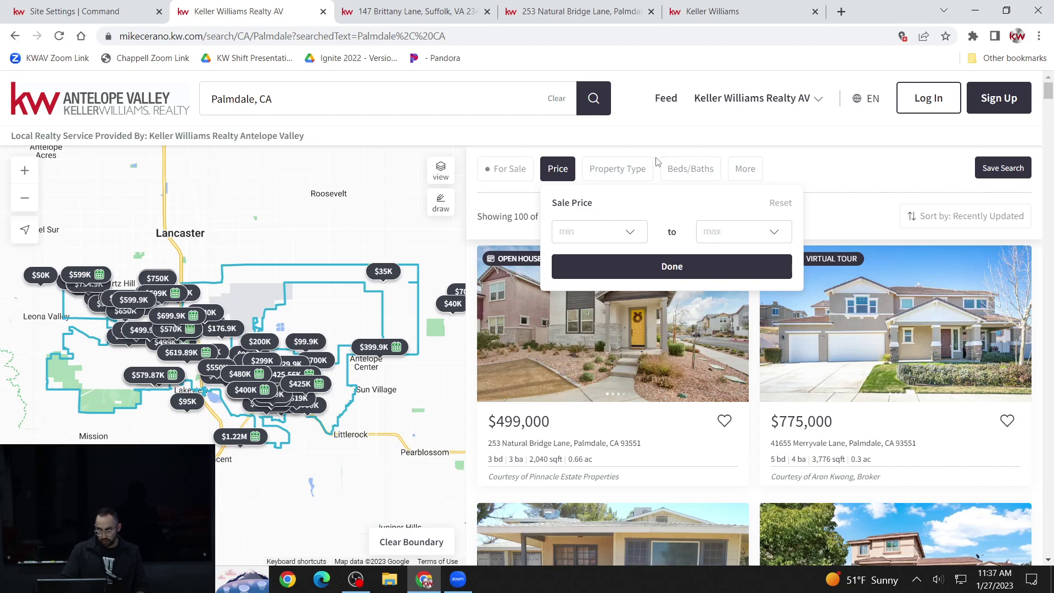
click(636, 236)
- Set the price range to 400,000–500,000, narrowing Palmdale results to 144 homes
scroll(596, 315, down, 2)
click(596, 288)
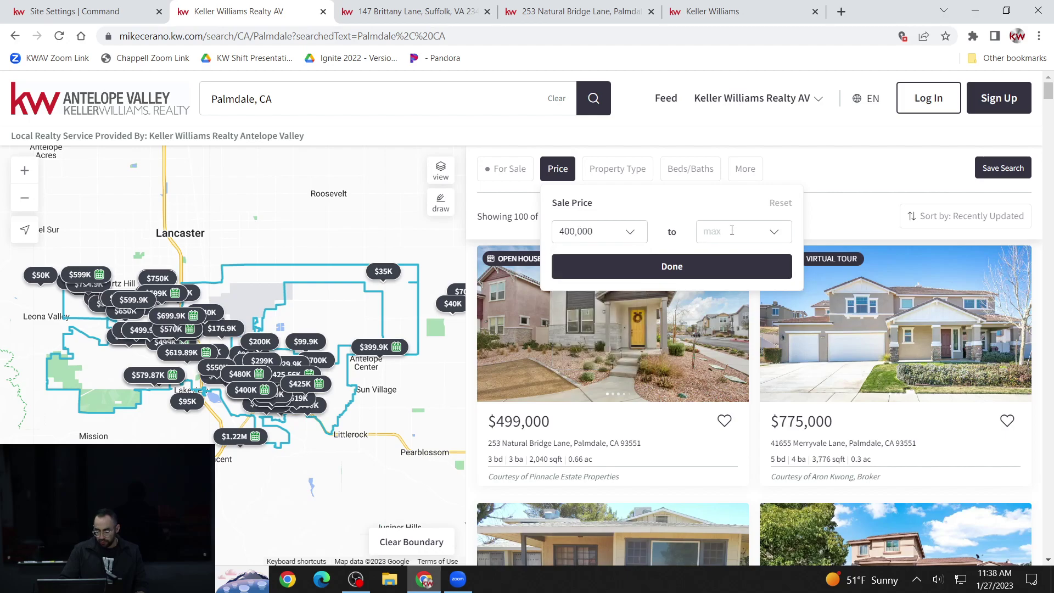
click(776, 234)
scroll(737, 265, down, 3)
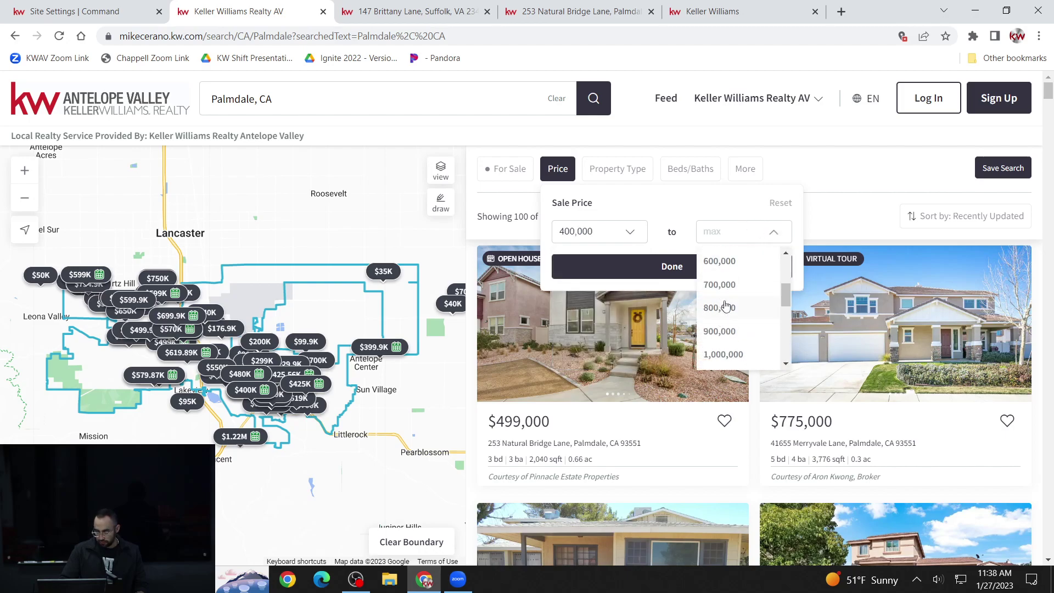
scroll(740, 265, up, 3)
click(726, 307)
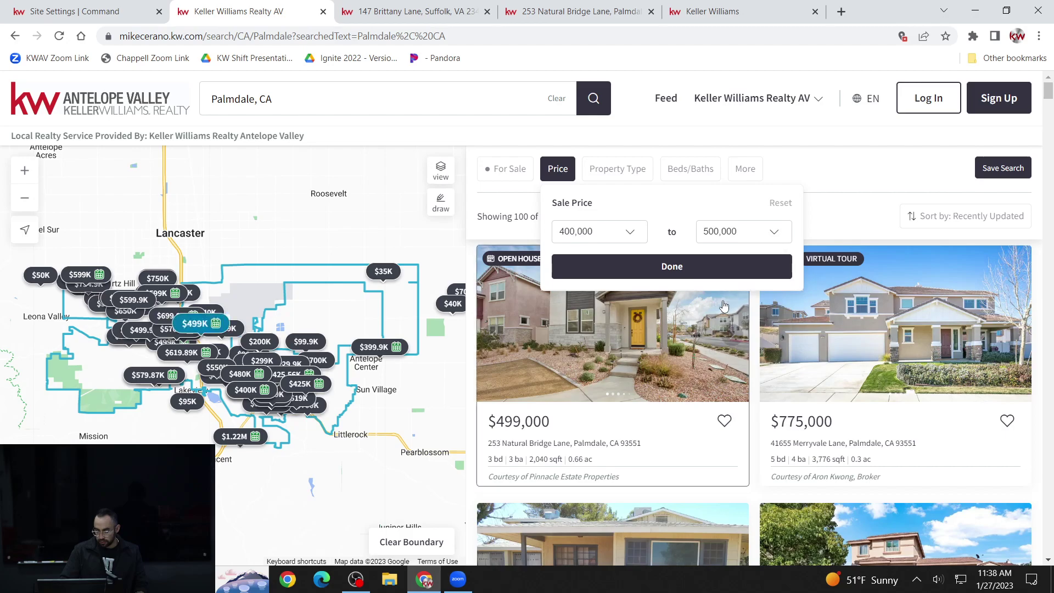
click(671, 268)
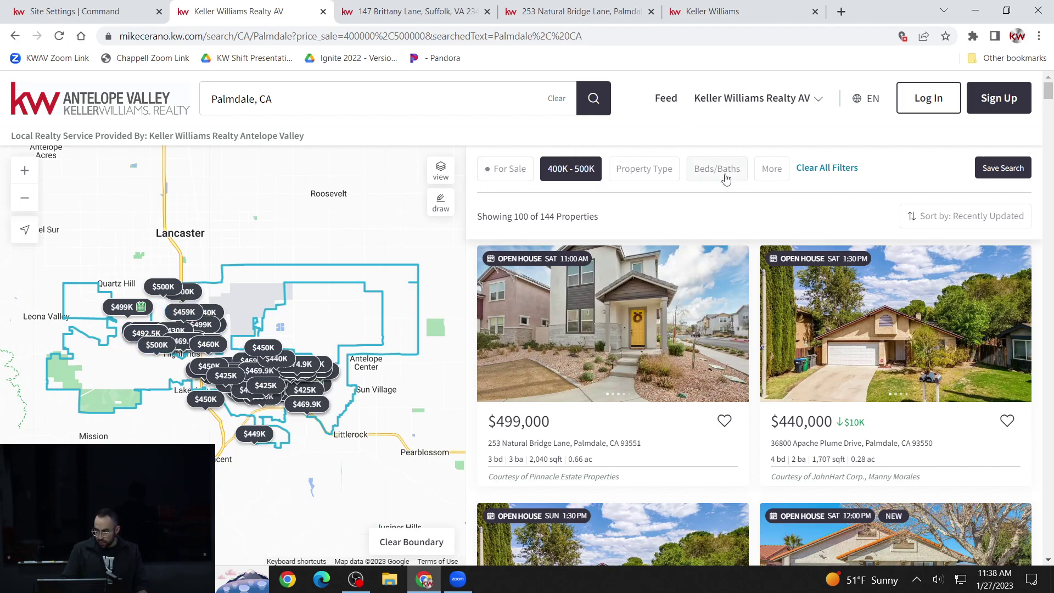
- Add the Pool filter, briefly toggling Price Reduced on and off, leaving 13 results
click(776, 170)
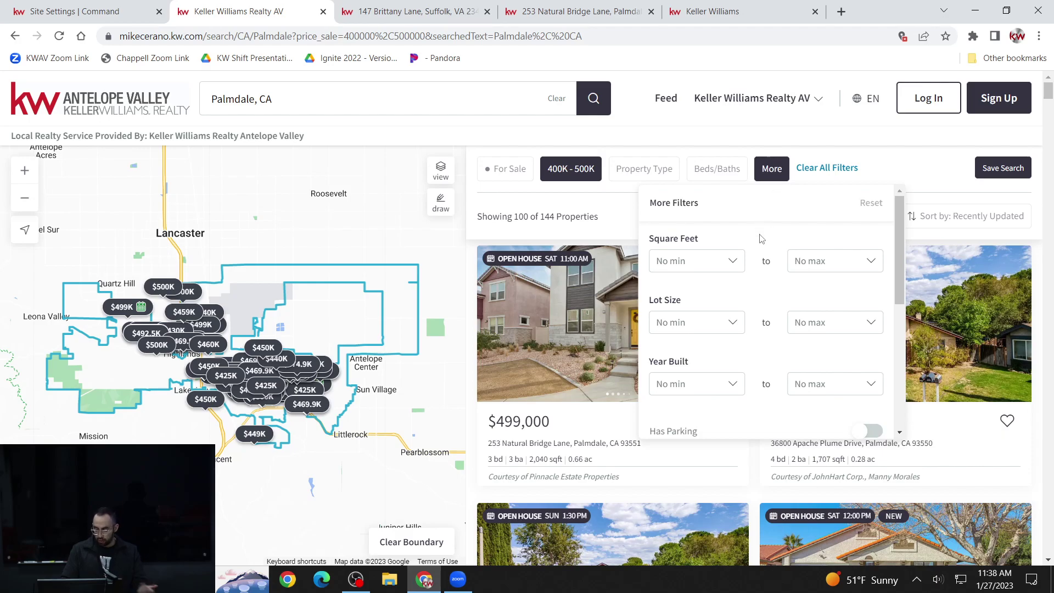
scroll(762, 239, down, 1)
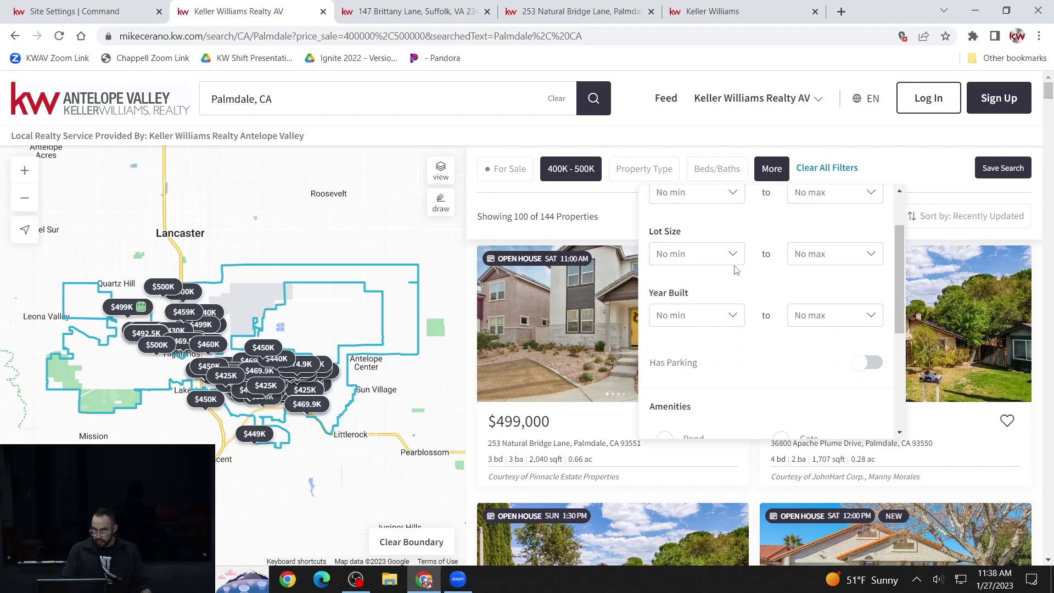
scroll(736, 269, down, 2)
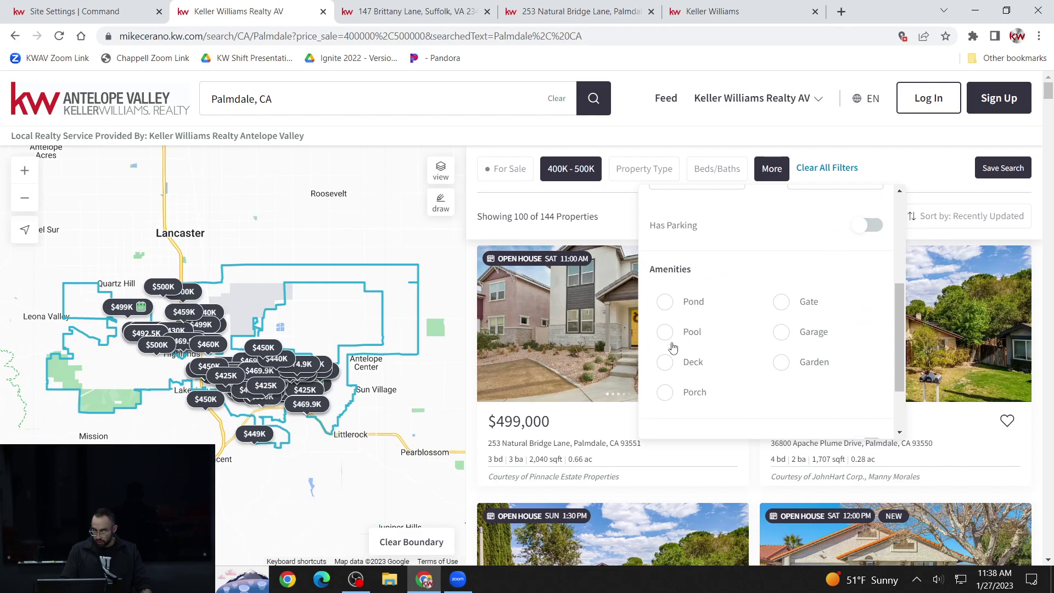
click(667, 334)
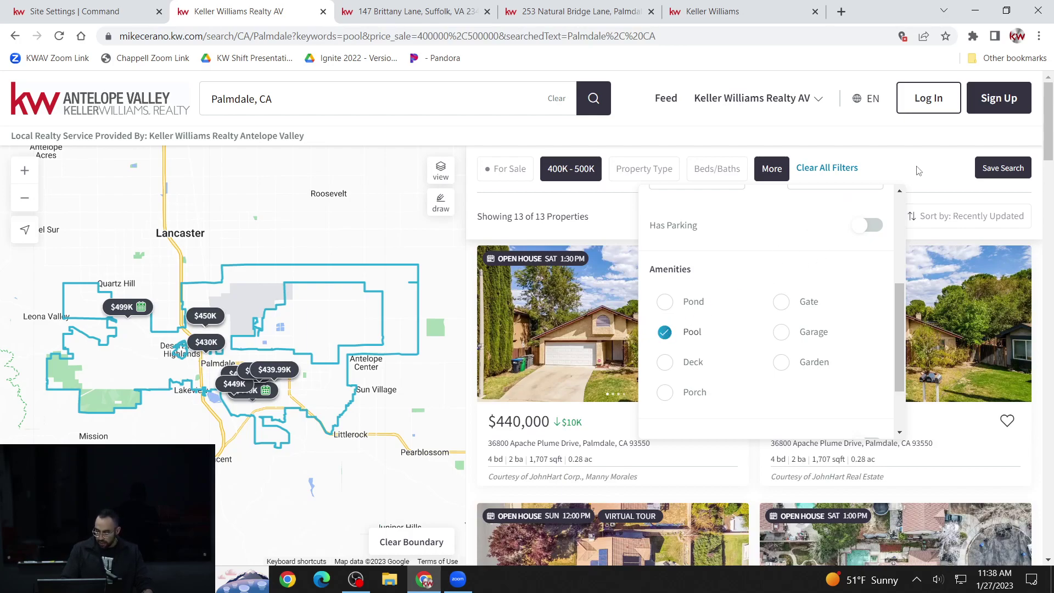
scroll(819, 311, down, 2)
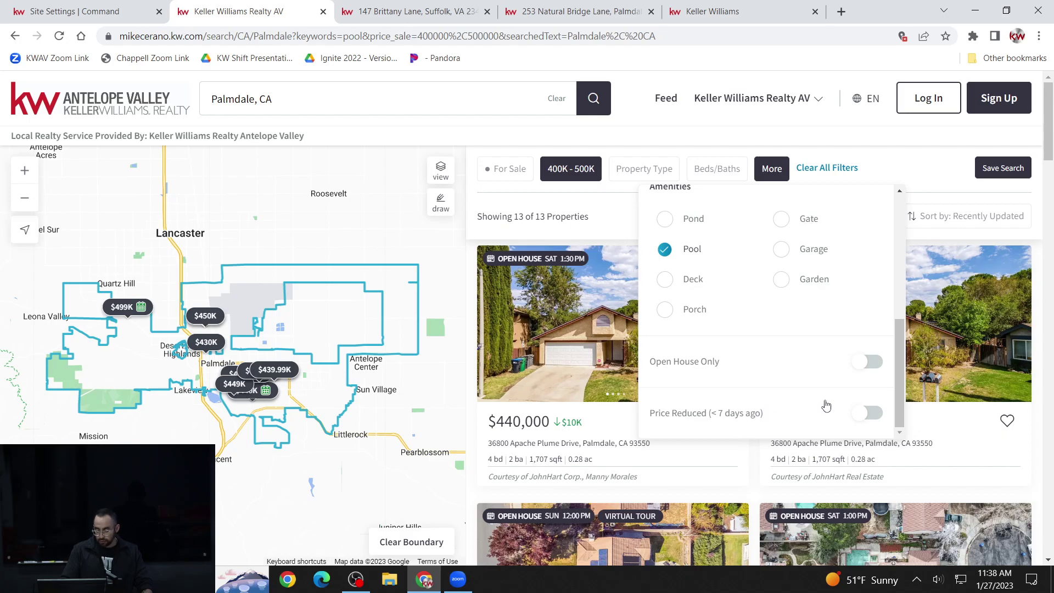
click(869, 413)
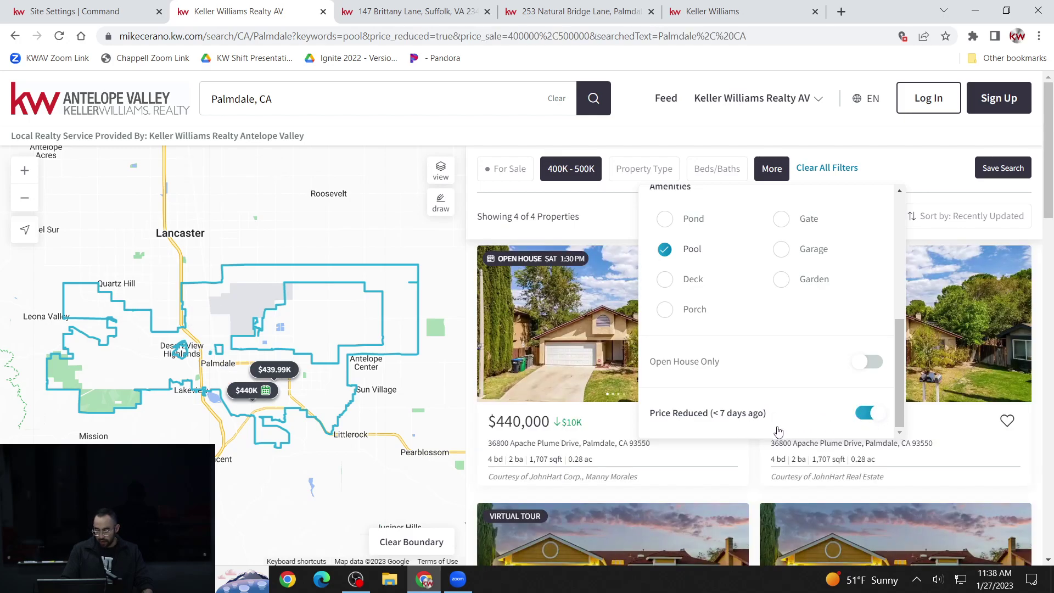
click(871, 418)
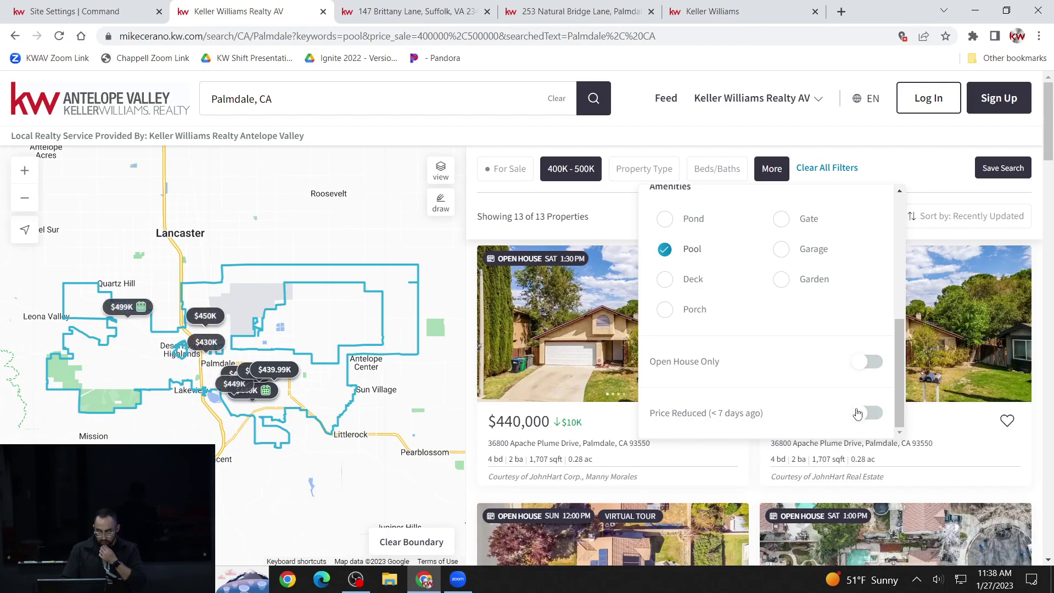
click(769, 145)
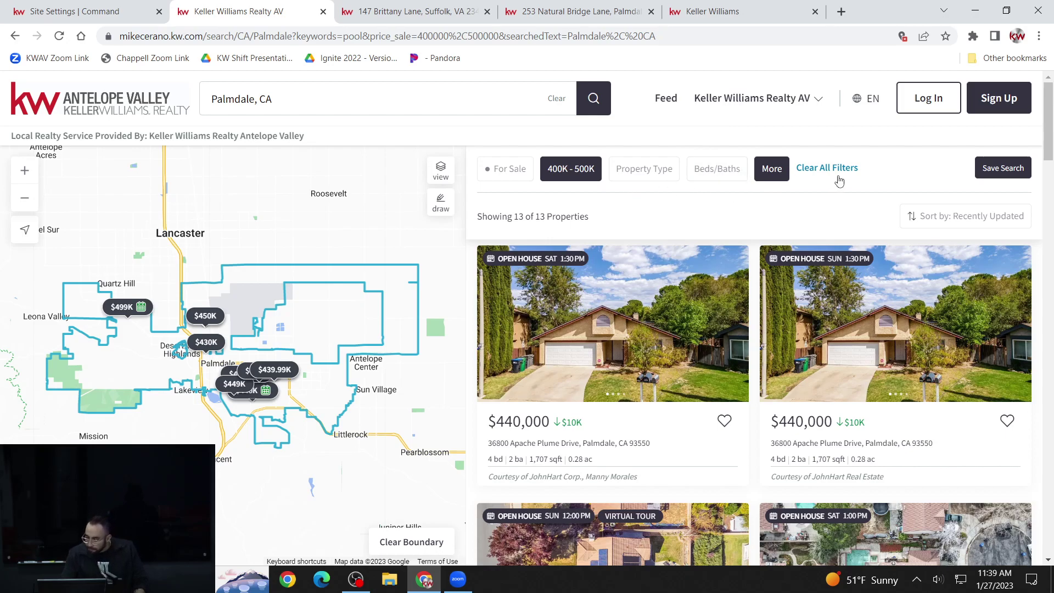
- Recheck the More filters menu, then scroll through the 13 Palmdale pool-home listings
click(780, 181)
scroll(755, 266, down, 2)
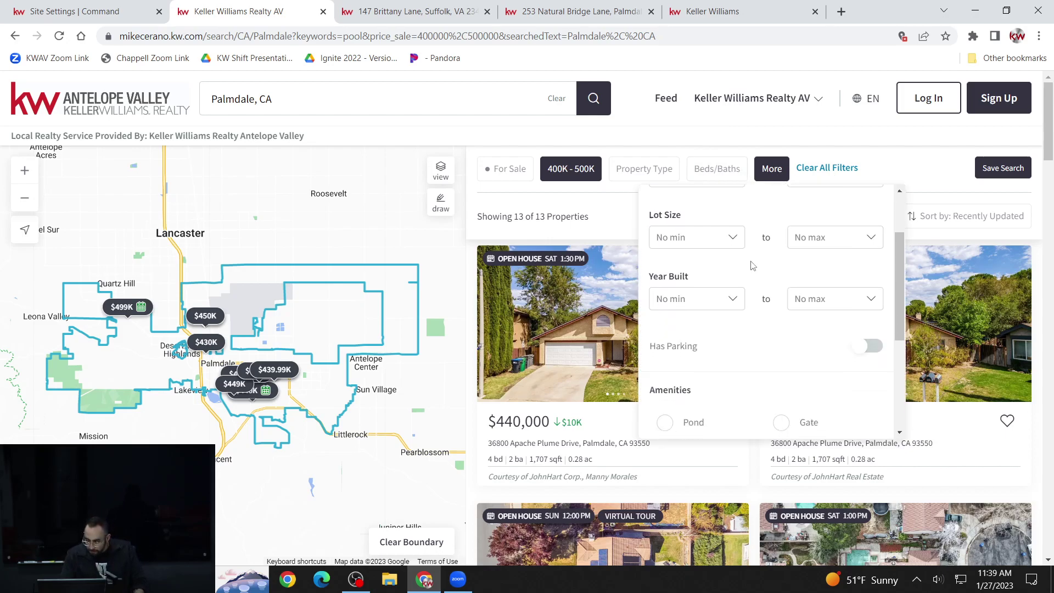
scroll(753, 266, down, 5)
scroll(750, 256, up, 6)
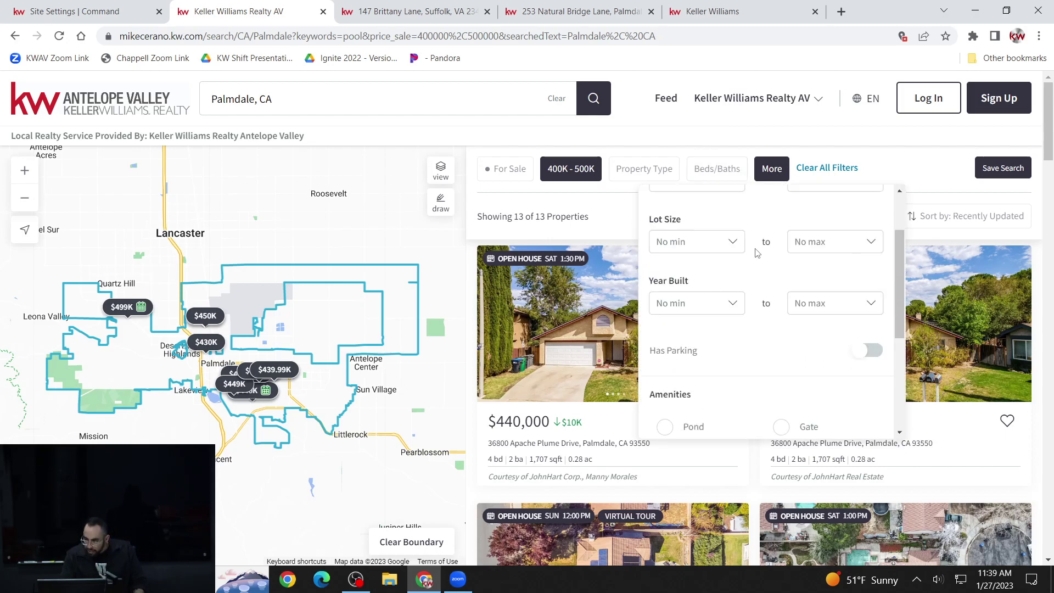
click(914, 162)
scroll(637, 305, down, 5)
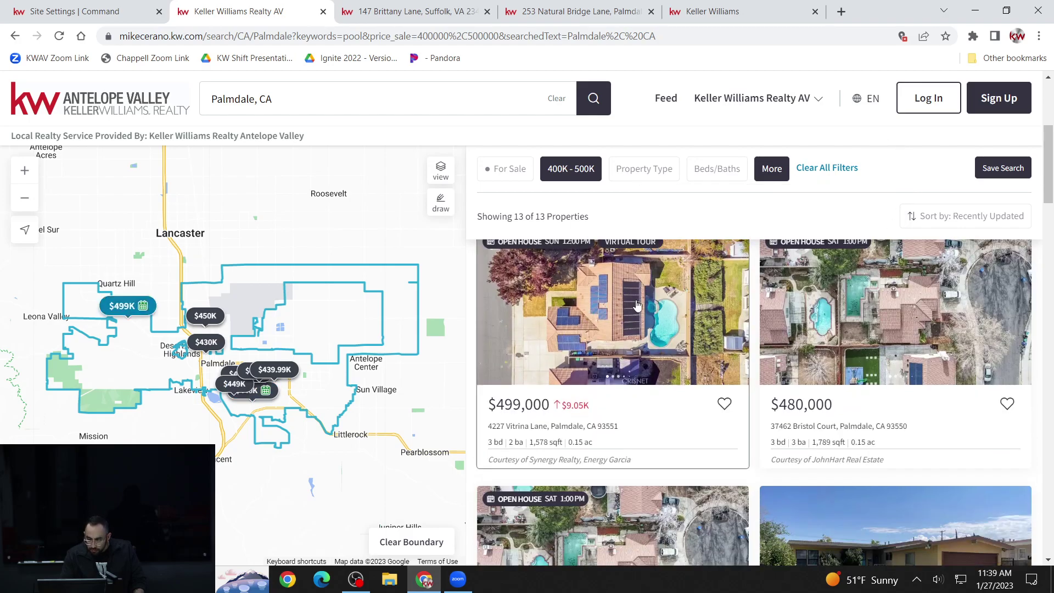
scroll(637, 305, down, 3)
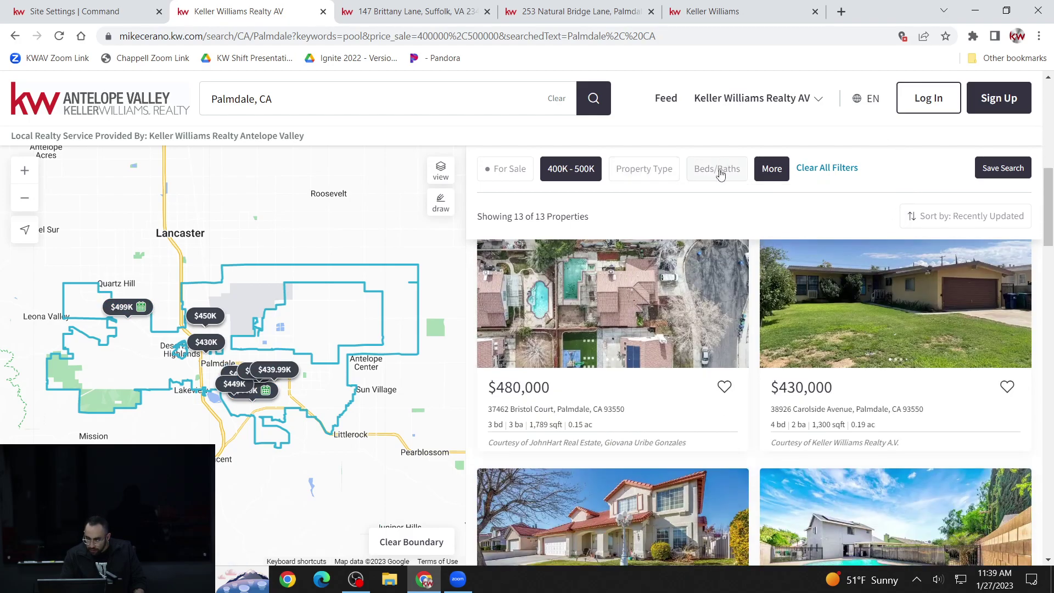
scroll(604, 307, up, 8)
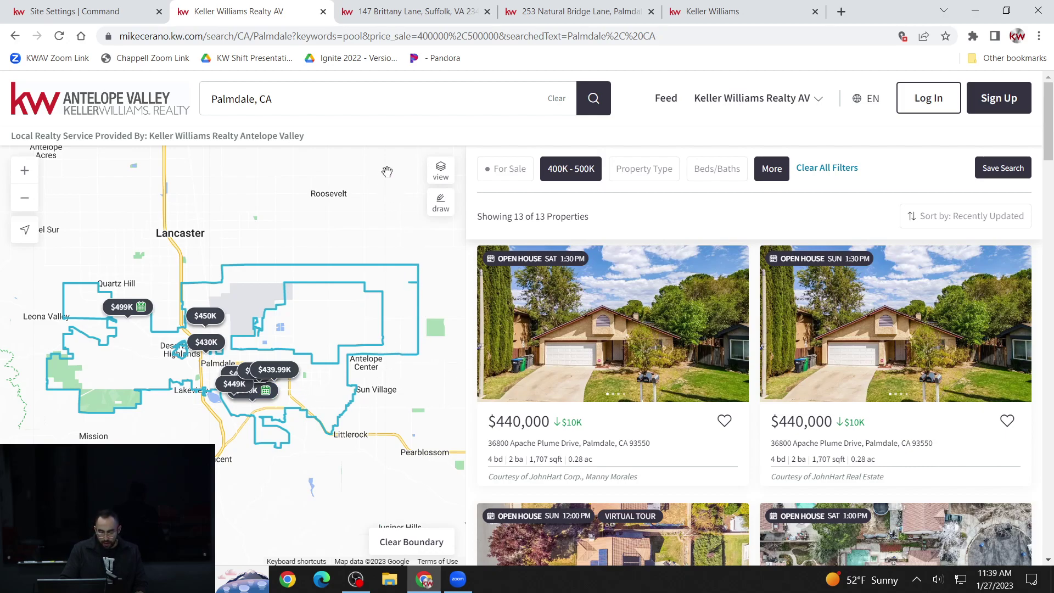
- Copy the filtered Palmdale search page's URL and start a fresh blank browser tab
click(274, 36)
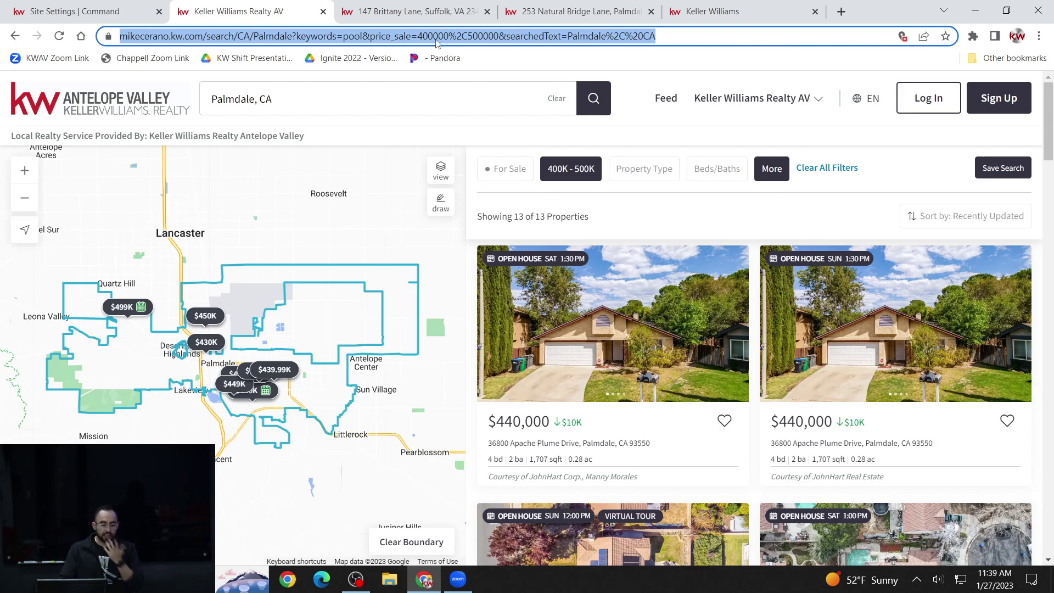
right_click(435, 42)
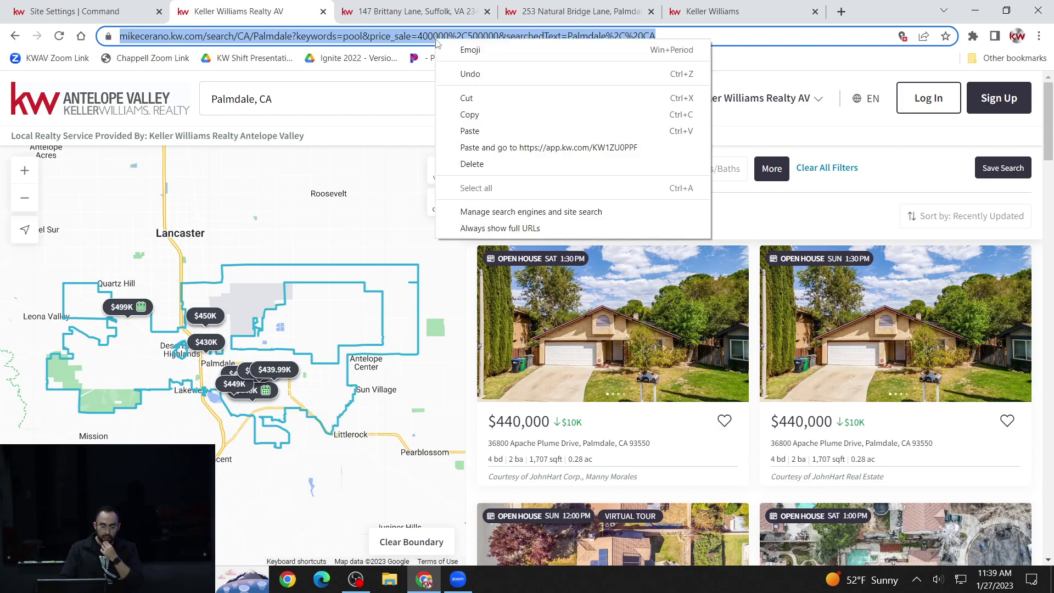
click(472, 115)
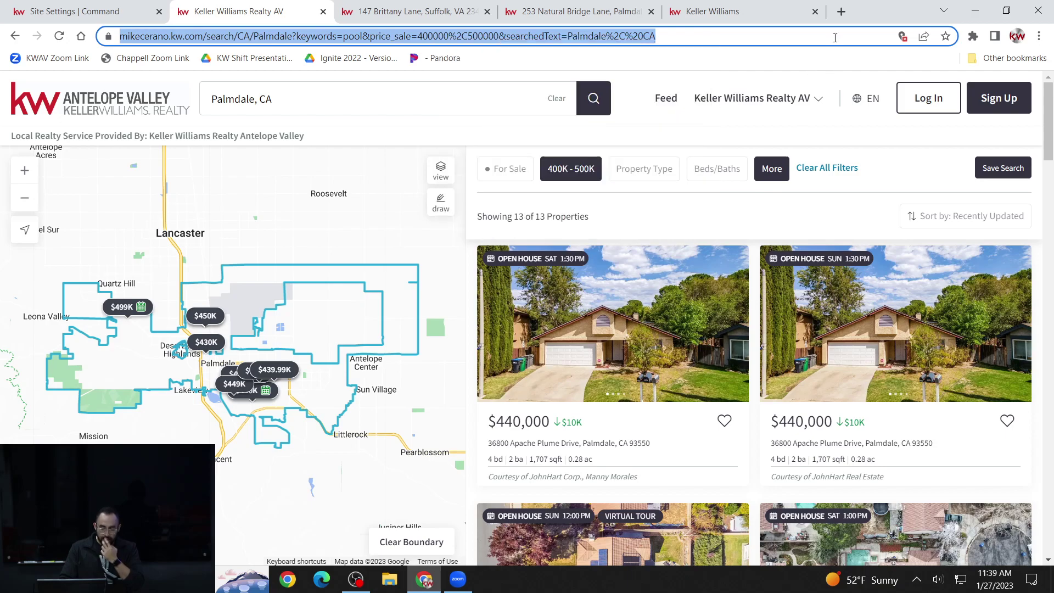
click(841, 12)
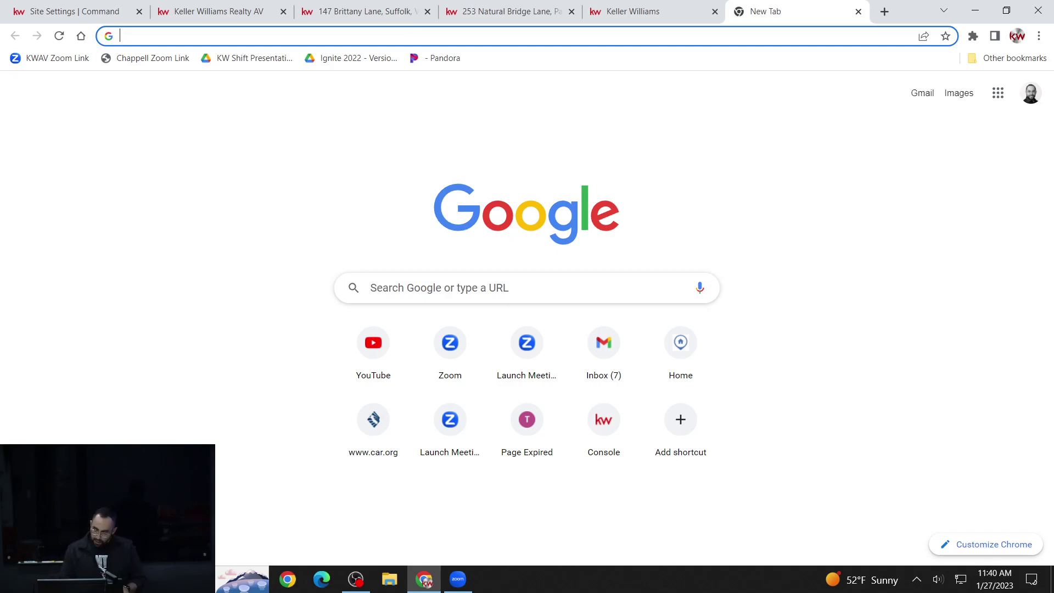
- Go to facebook.com in the new tab
click(470, 34)
text(face)
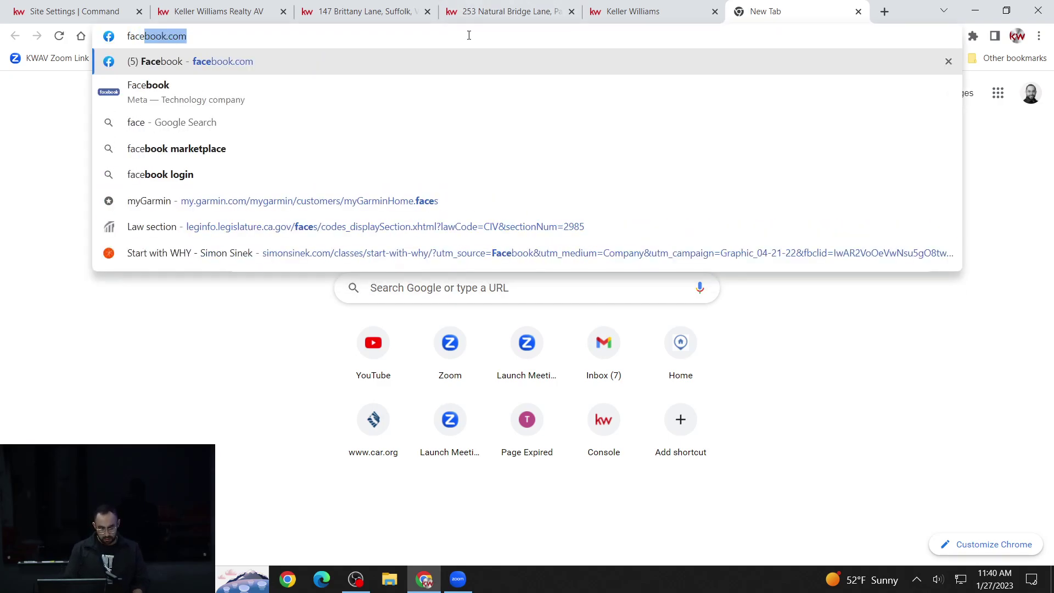
key(Return)
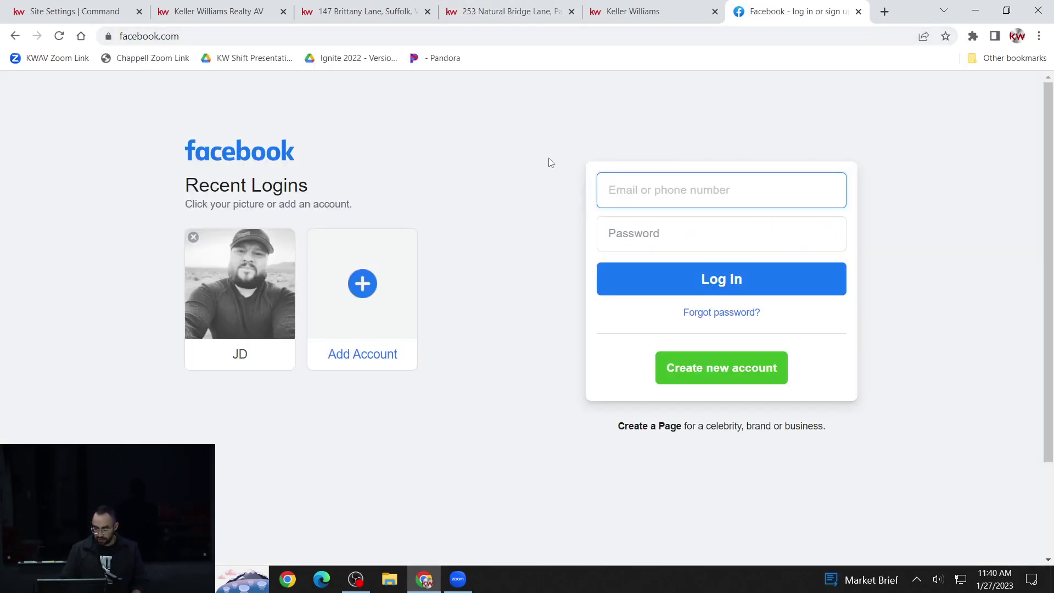
- Log in to the realtor's Facebook account using the saved e-mail and the account password
click(376, 286)
click(498, 219)
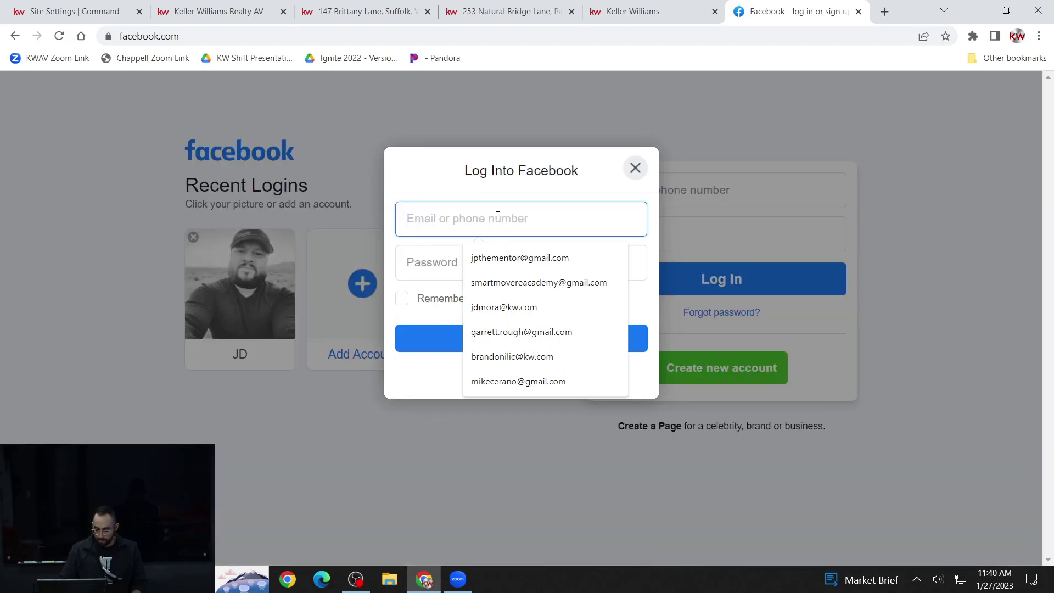
click(525, 381)
click(502, 269)
text(•)
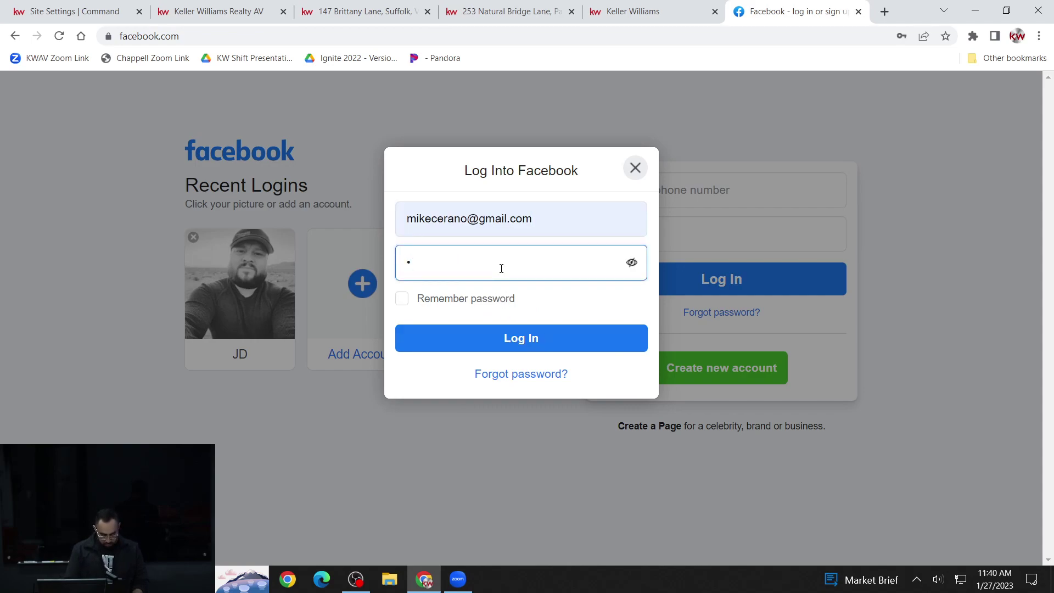
text(•••••••)
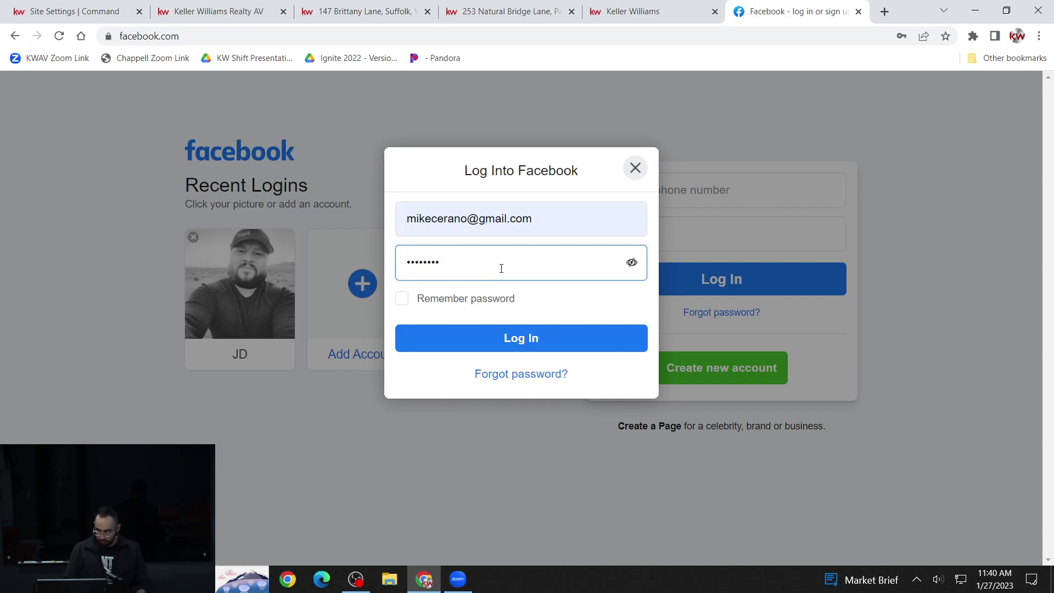
click(540, 349)
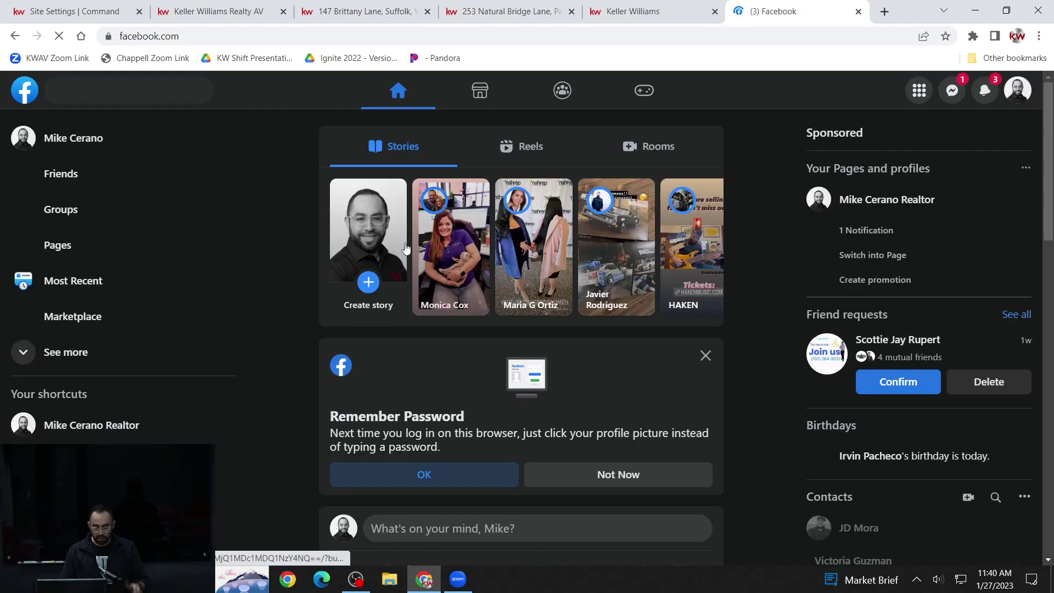
- Start a Public post reading 'Hey, want to check out some great affordable pool homes in West Palmdale?'
click(519, 530)
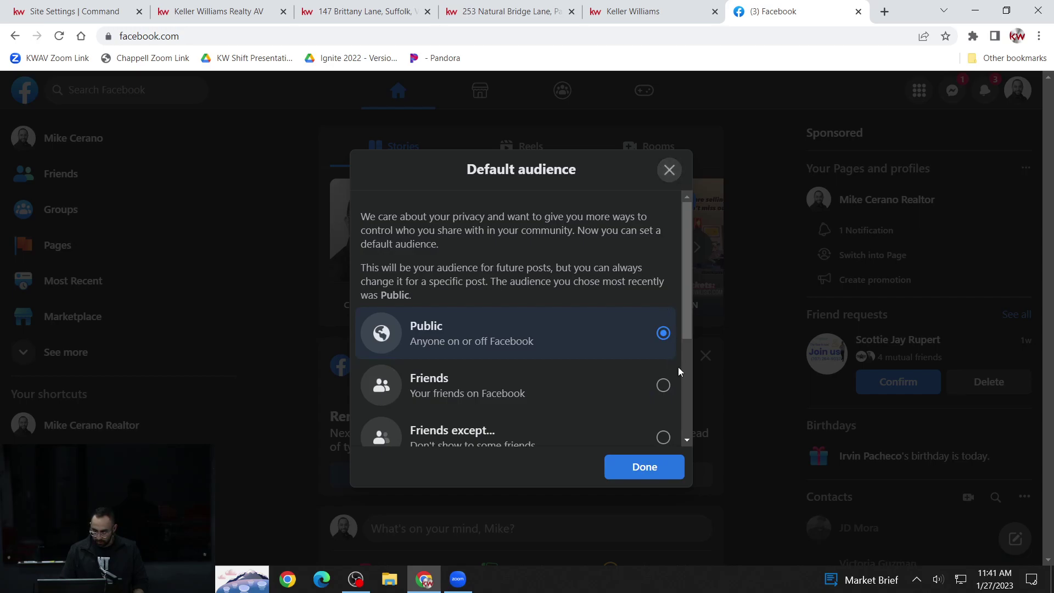
click(663, 470)
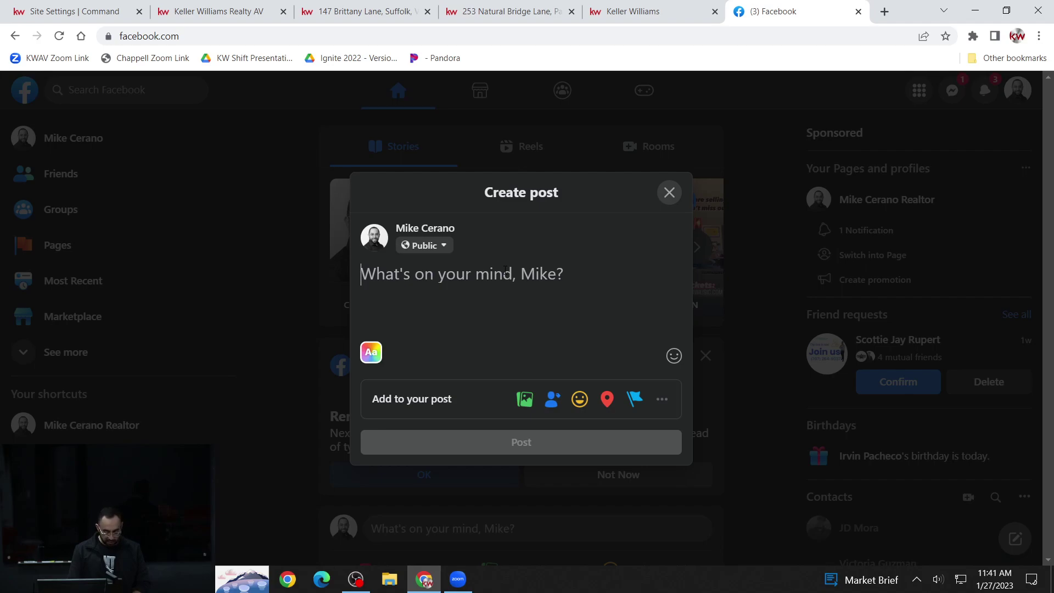
text(Hey)
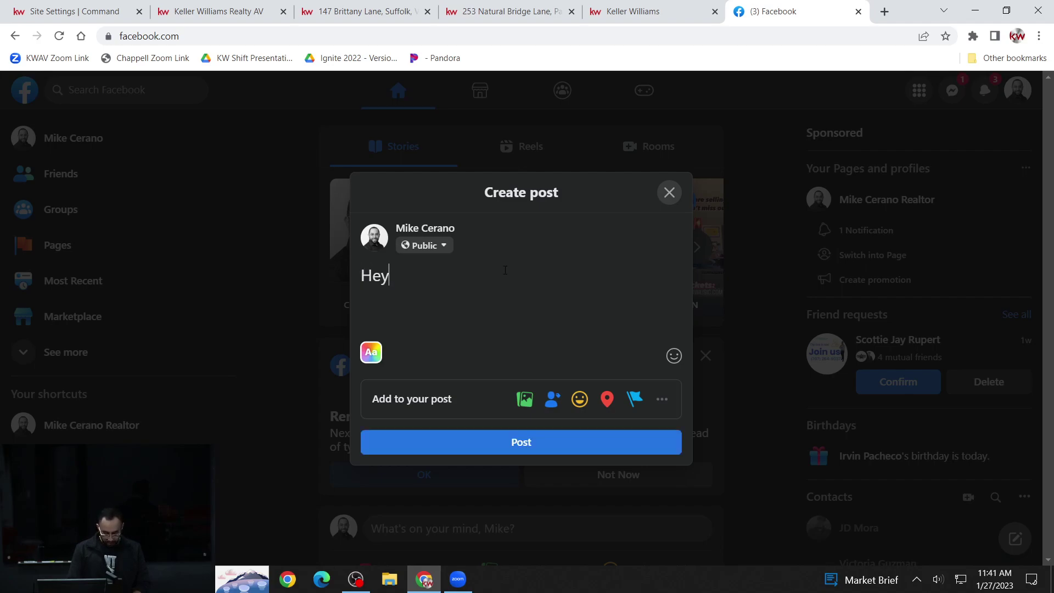
text(, want to ch)
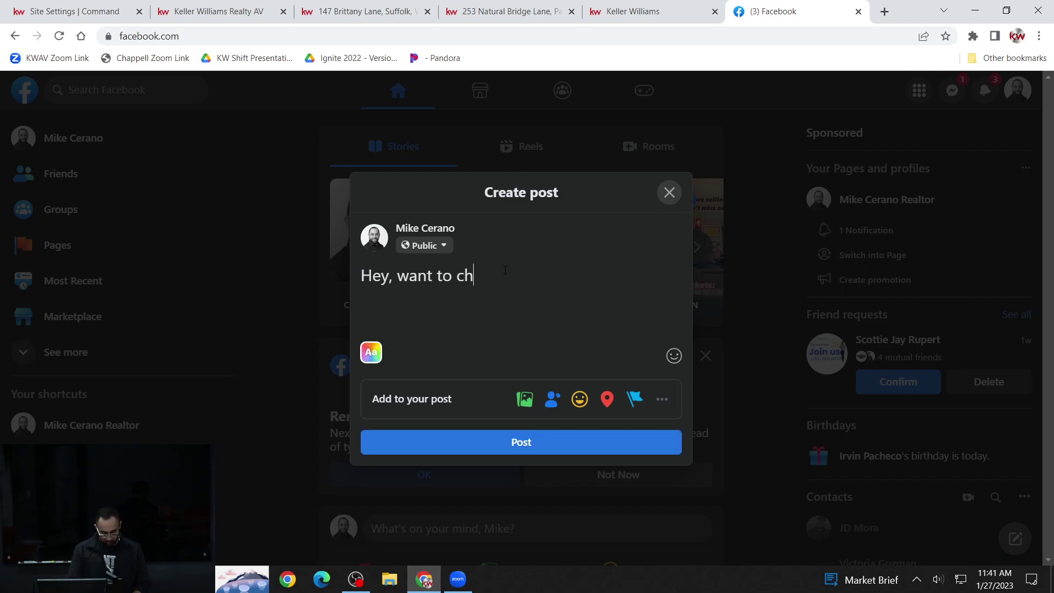
text(eck out some )
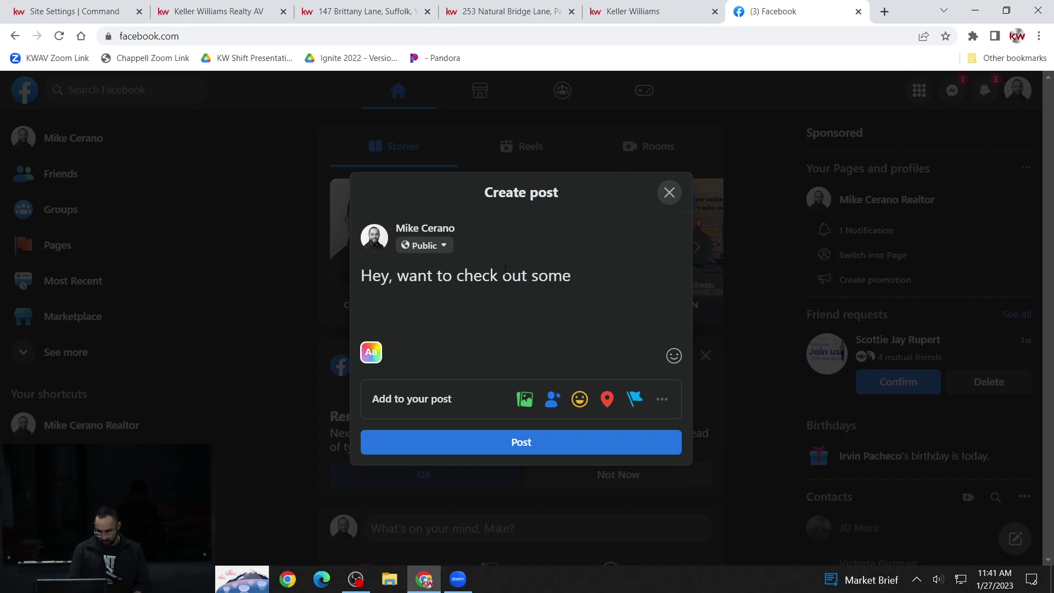
text(great )
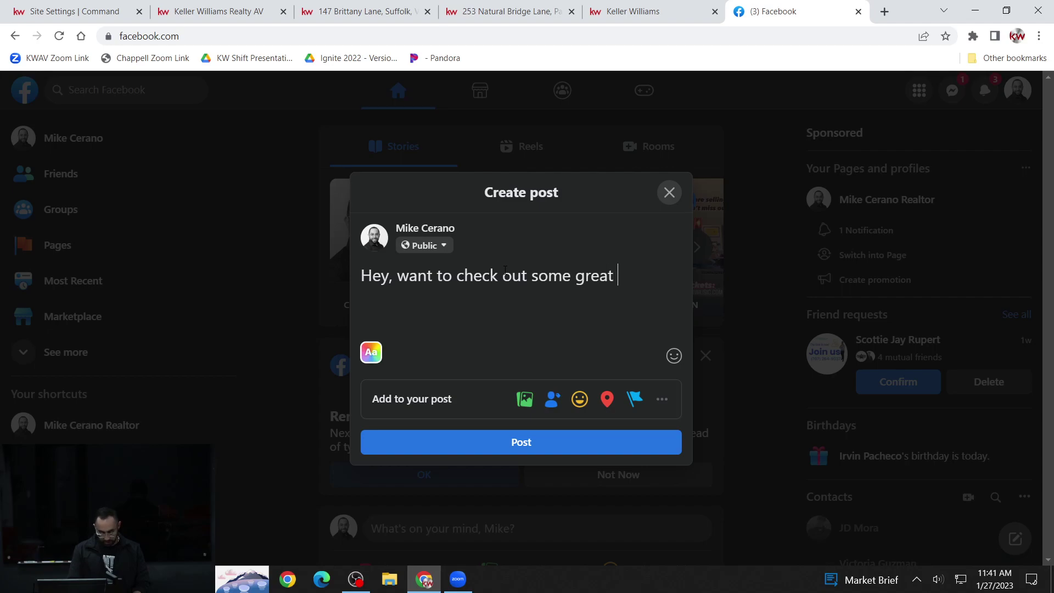
text(afforda)
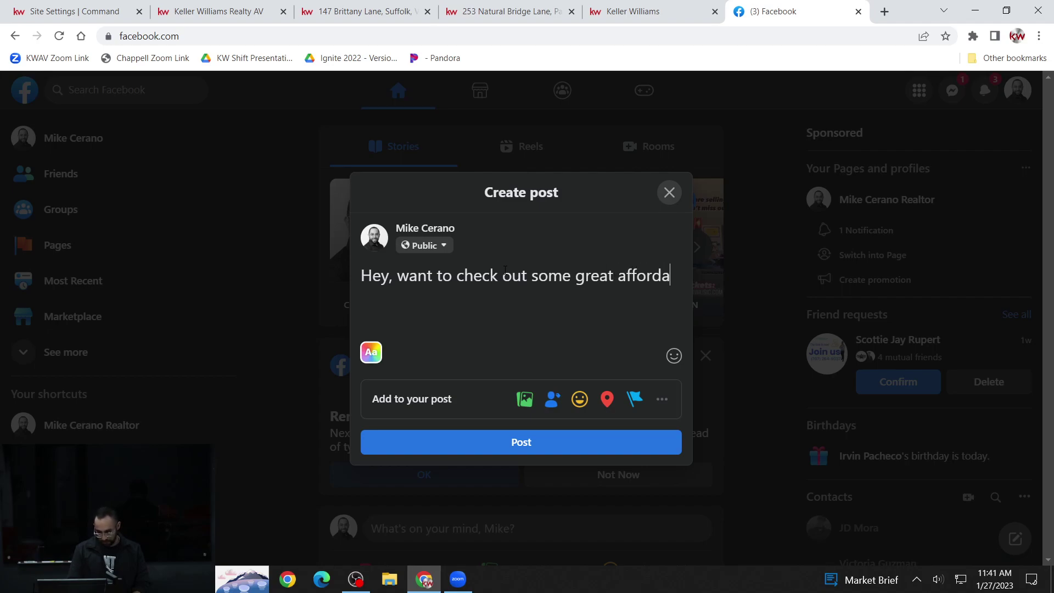
text(lbe)
key(BackSpace)
key(BackSpace)
key(BackSpace)
key(BackSpace)
text(ble)
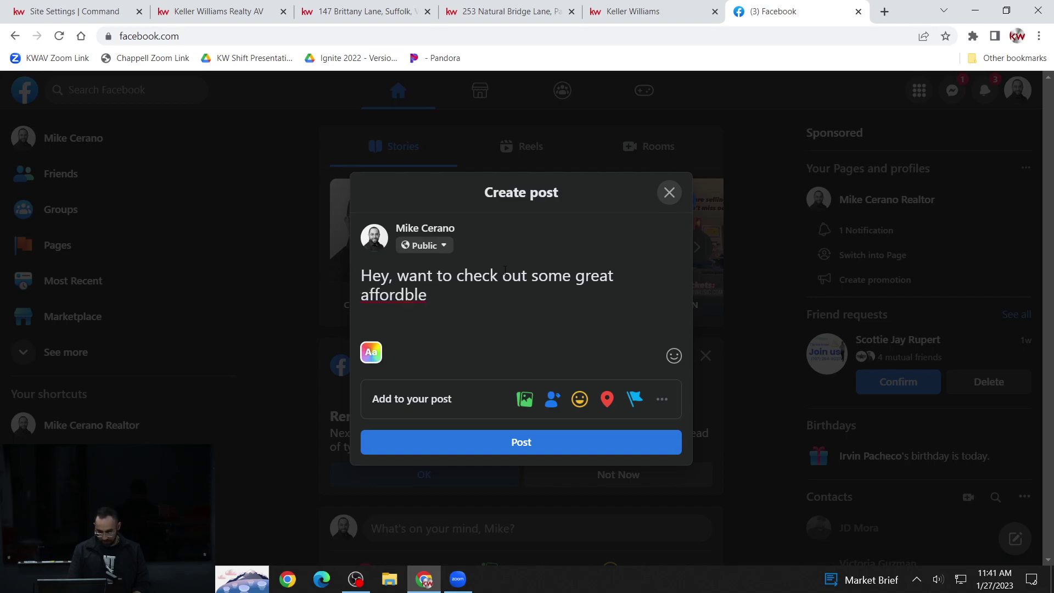
key(BackSpace)
key(BackSpace)
key(BackSpace)
key(BackSpace)
text(able poop)
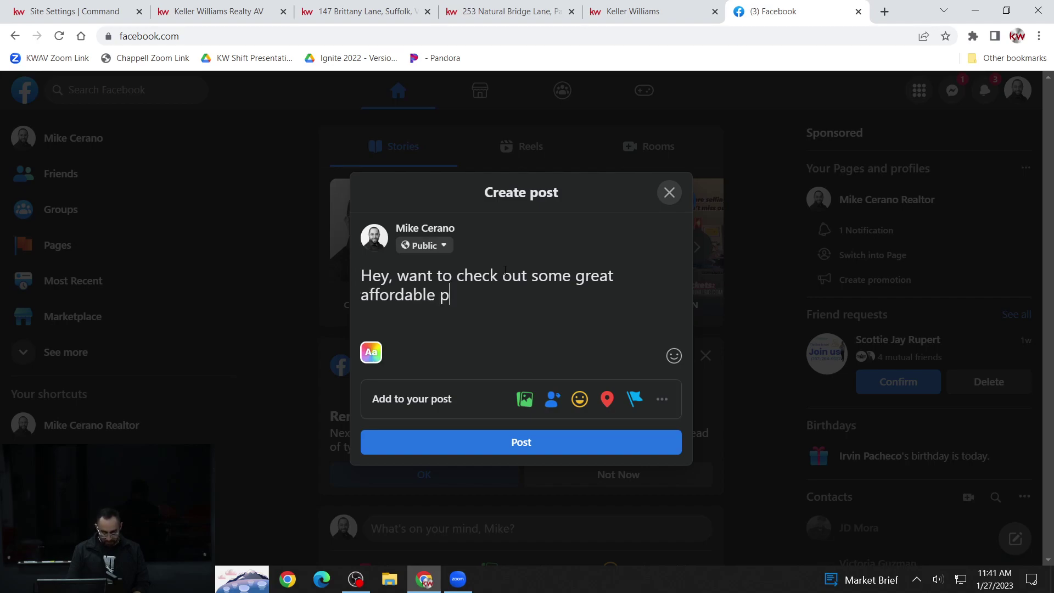
key(BackSpace)
text(l home sin)
key(BackSpace)
key(BackSpace)
key(BackSpace)
key(BackSpace)
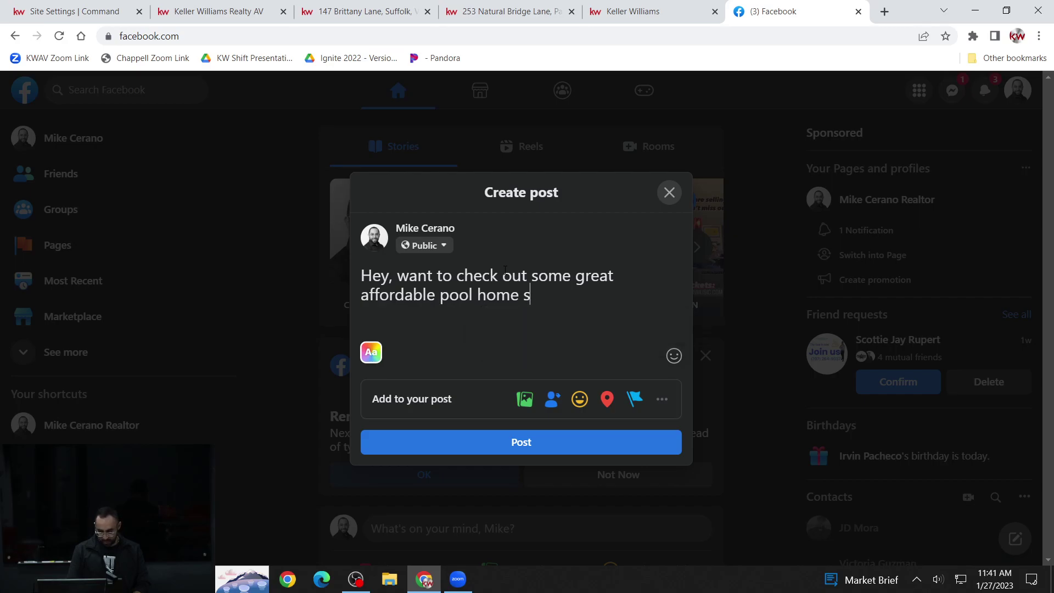
text(s in West P)
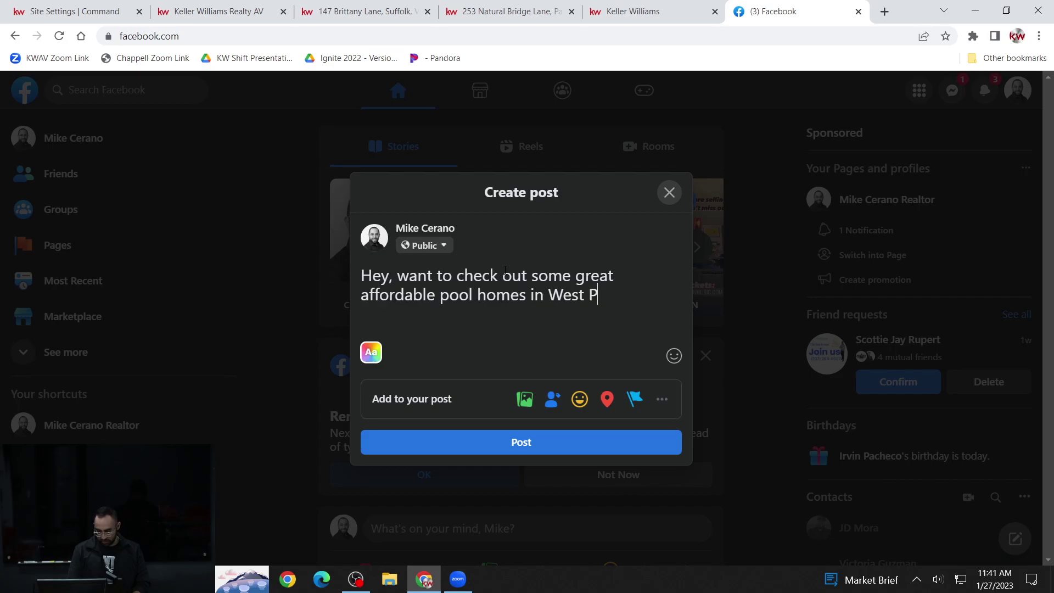
text(almdale?)
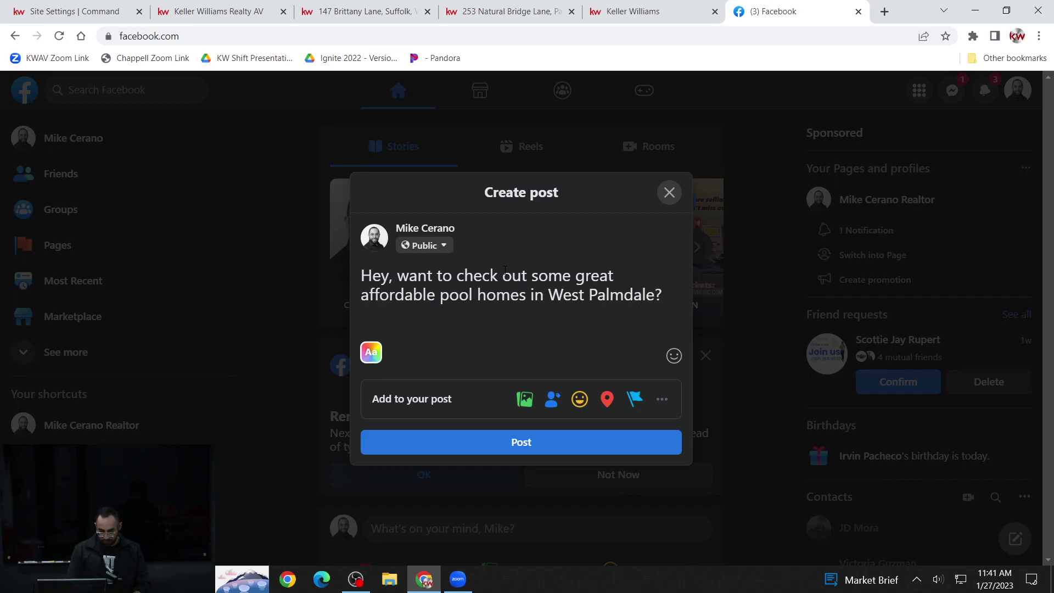
- Add a new line reading 'Check this link below'
key(Return)
text(CLick)
key(BackSpace)
key(BackSpace)
key(BackSpace)
key(BackSpace)
key(BackSpace)
key(BackSpace)
key(BackSpace)
text(Check )
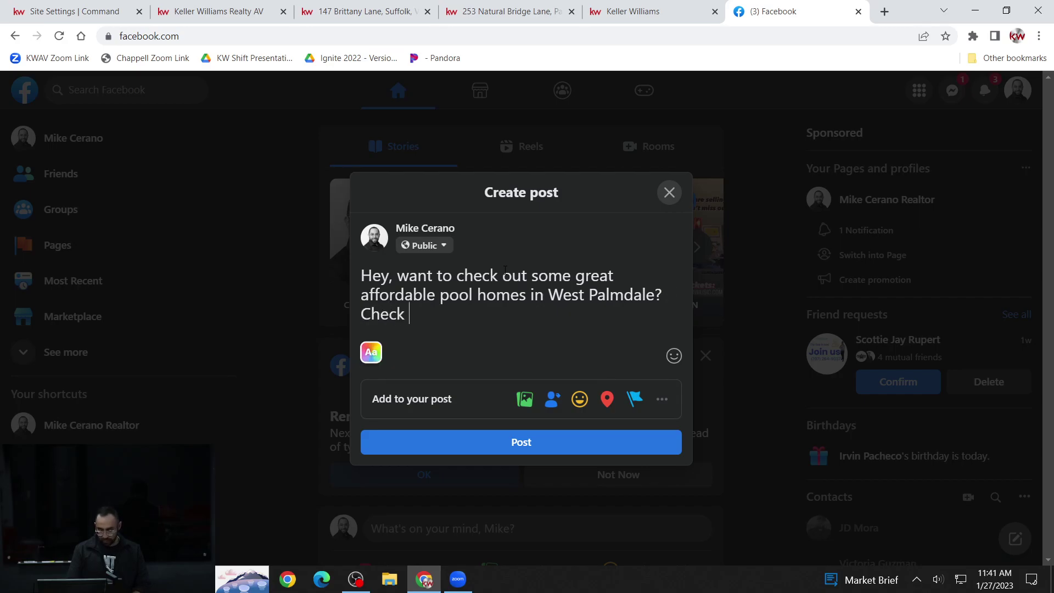
text(this link below)
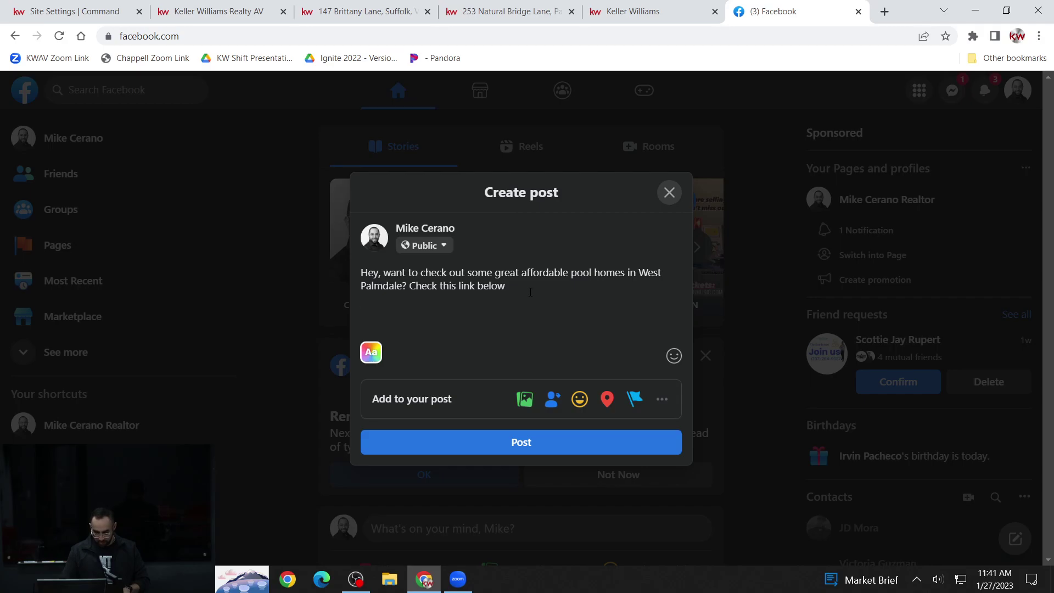
- Paste the Palmdale search link into the post, set its audience to Only me, and publish
text(https://mikecerano.kw.com/search/CA/Palmdale?keywords=pool&price_sale=400000%2C500000&searchedText=Palmdale%2C%20CA)
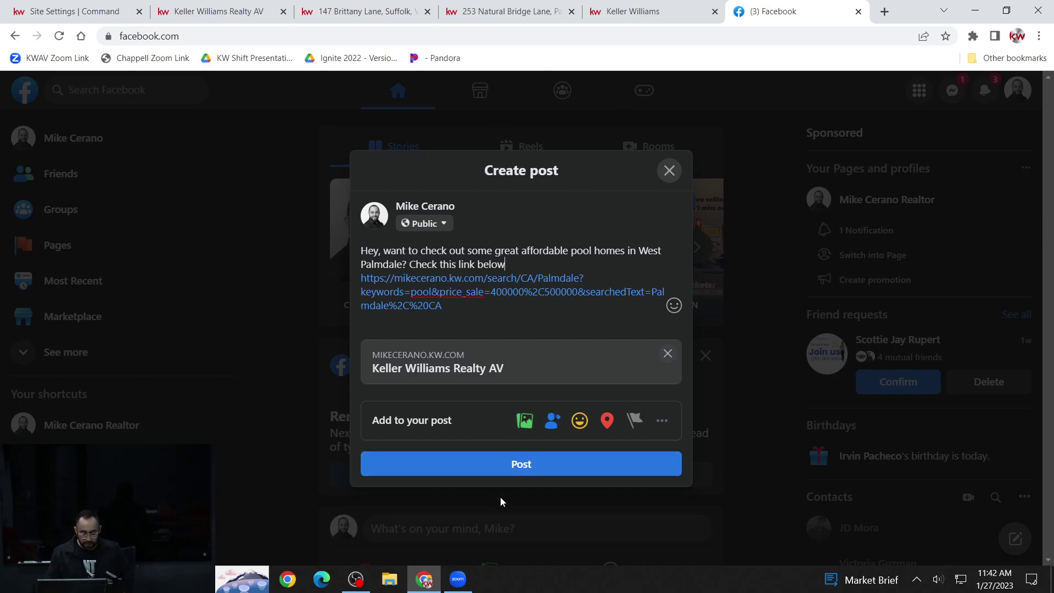
mouse_move(456, 357)
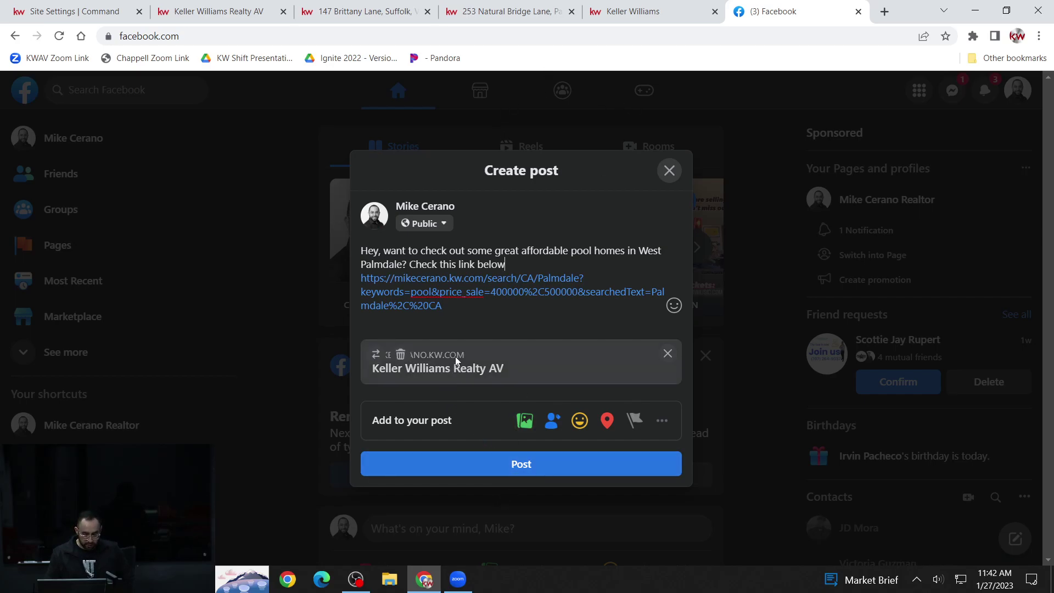
click(441, 227)
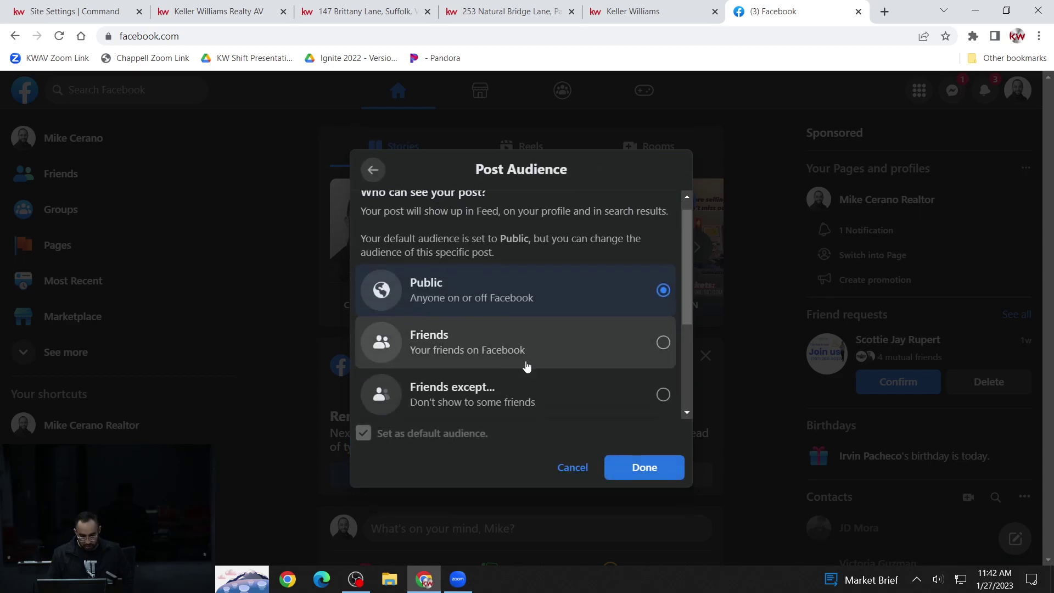
scroll(495, 385, down, 1)
scroll(476, 407, down, 1)
click(550, 324)
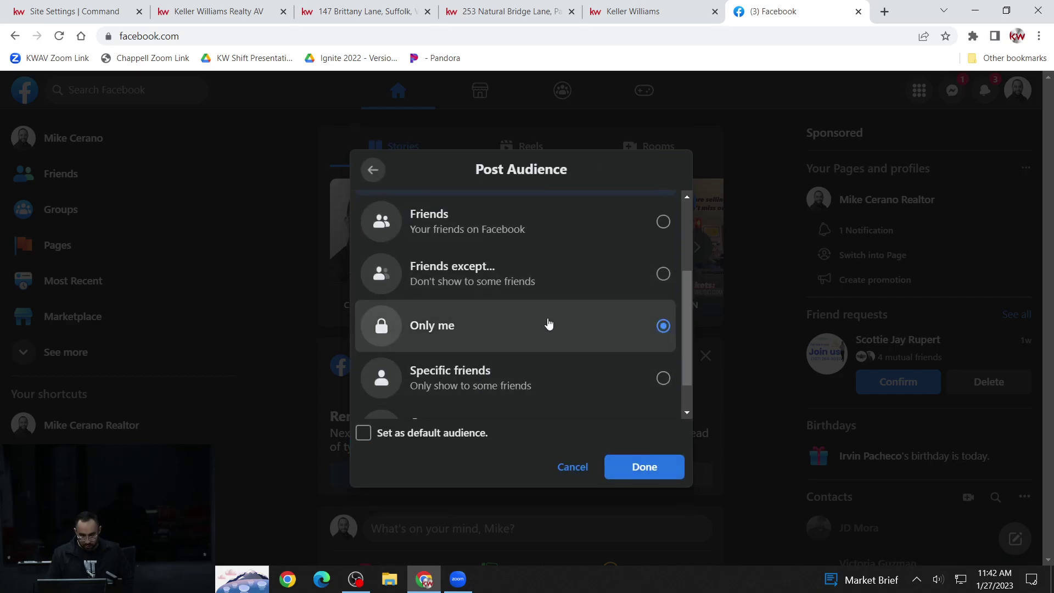
click(646, 472)
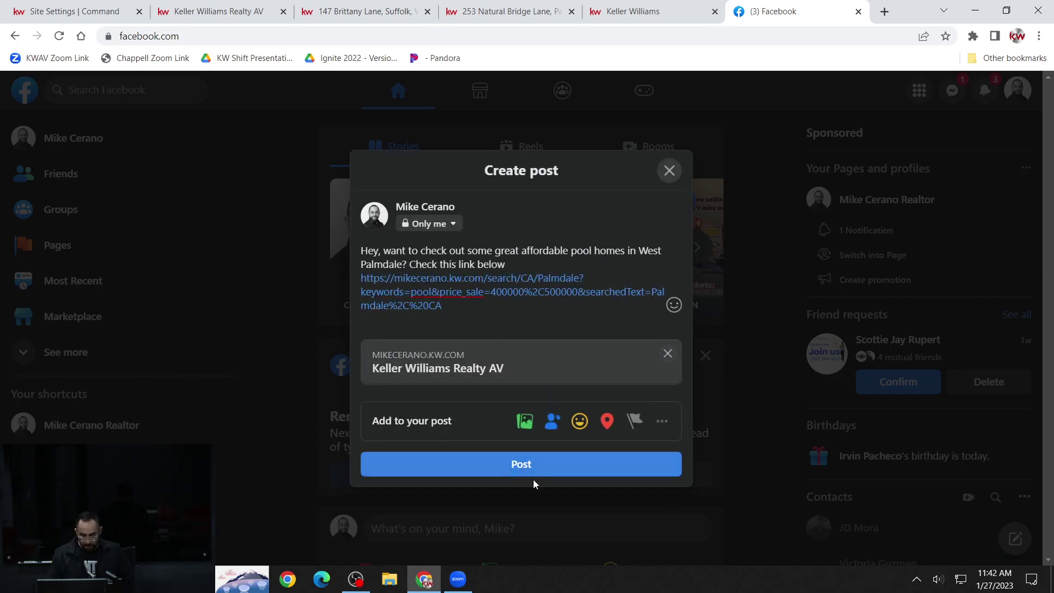
click(541, 468)
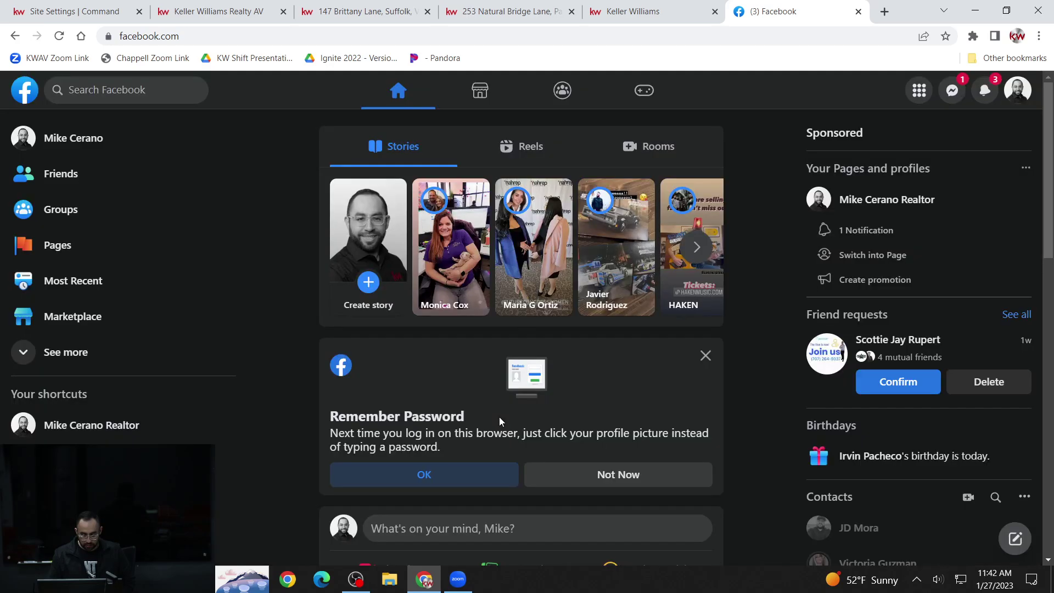
- Open the new post's link preview, loading the Palmdale search with 13 properties priced 400K–500K
scroll(481, 419, down, 4)
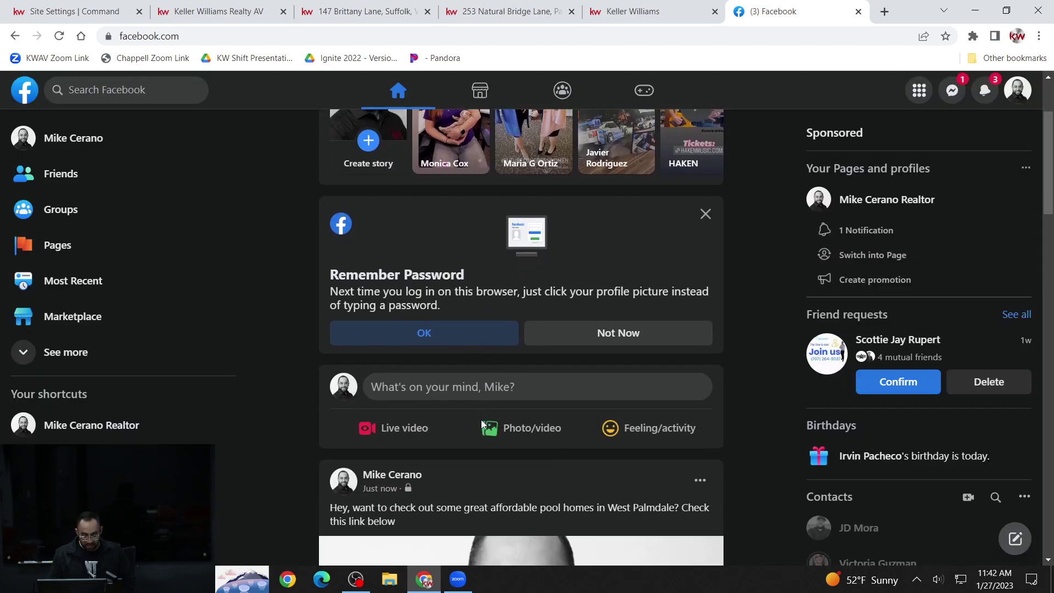
scroll(481, 420, down, 4)
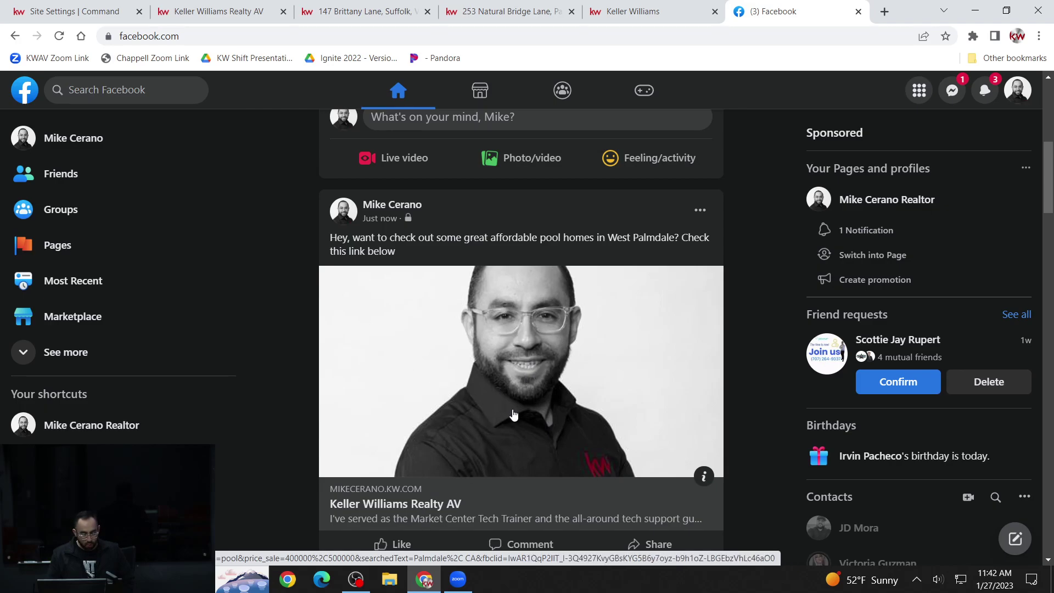
click(528, 332)
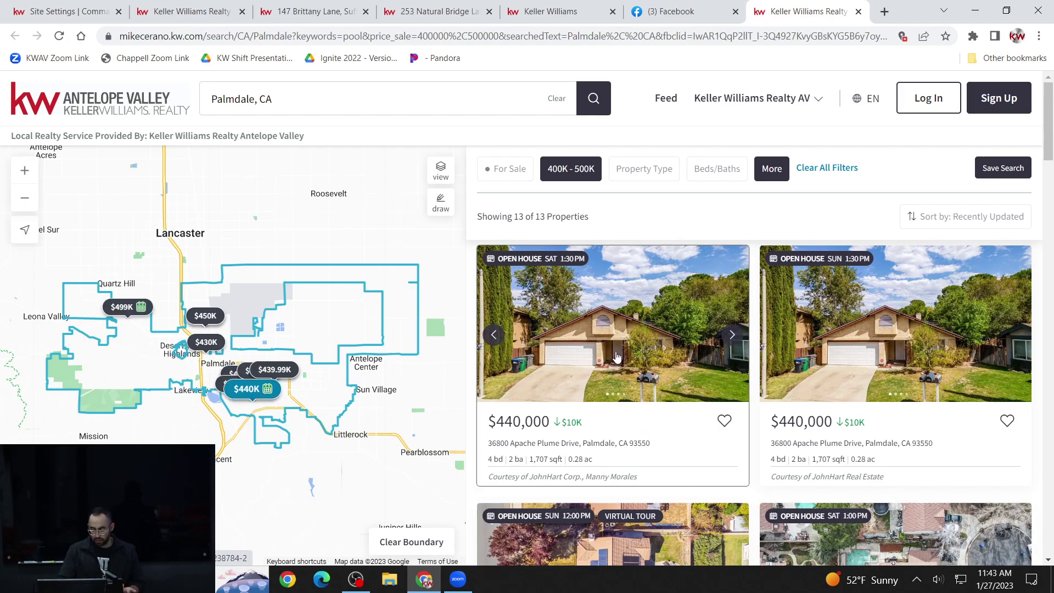
click(596, 374)
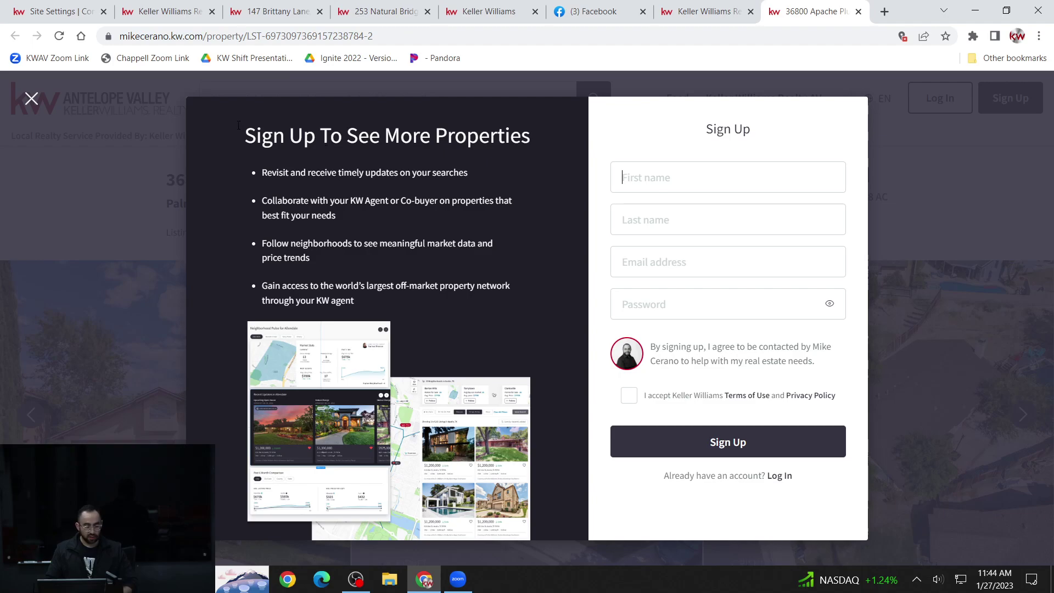
- Switch back to the 'Site Settings | Command' browser tab
click(80, 11)
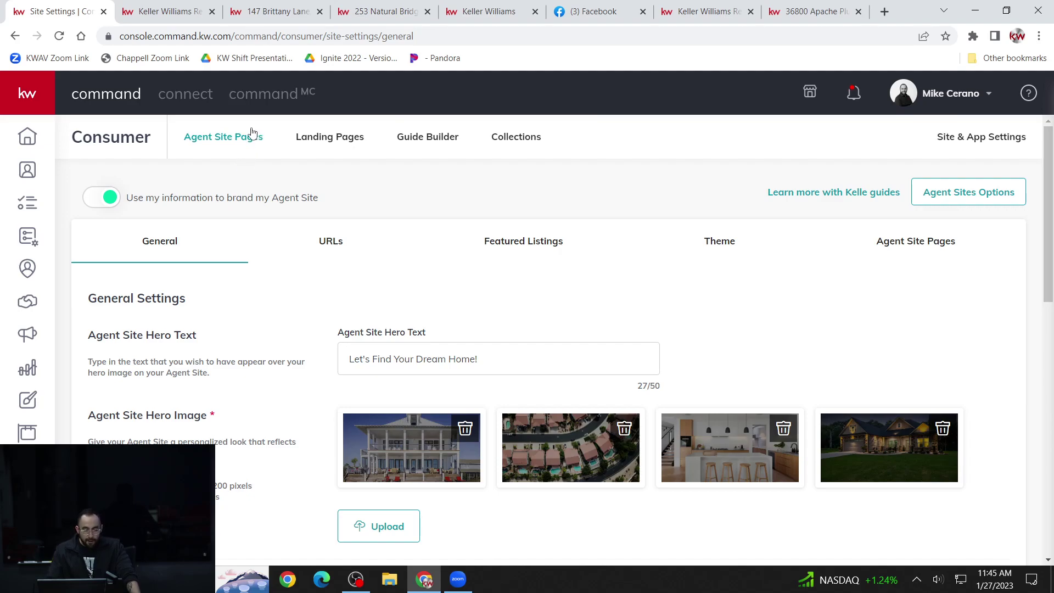
scroll(377, 167, down, 5)
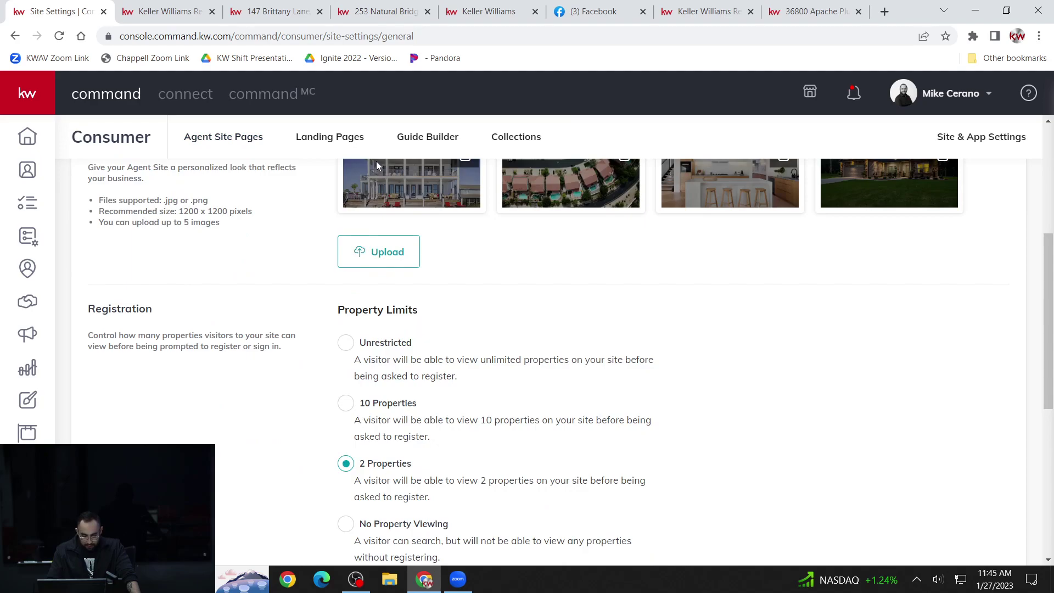
scroll(374, 165, up, 5)
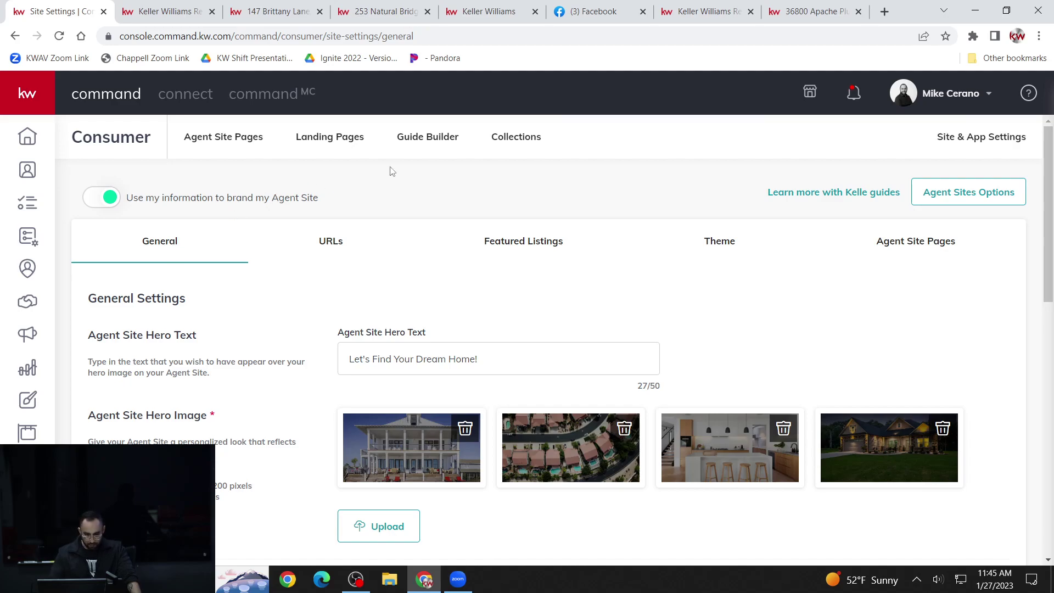
scroll(544, 125, down, 1)
scroll(542, 160, up, 1)
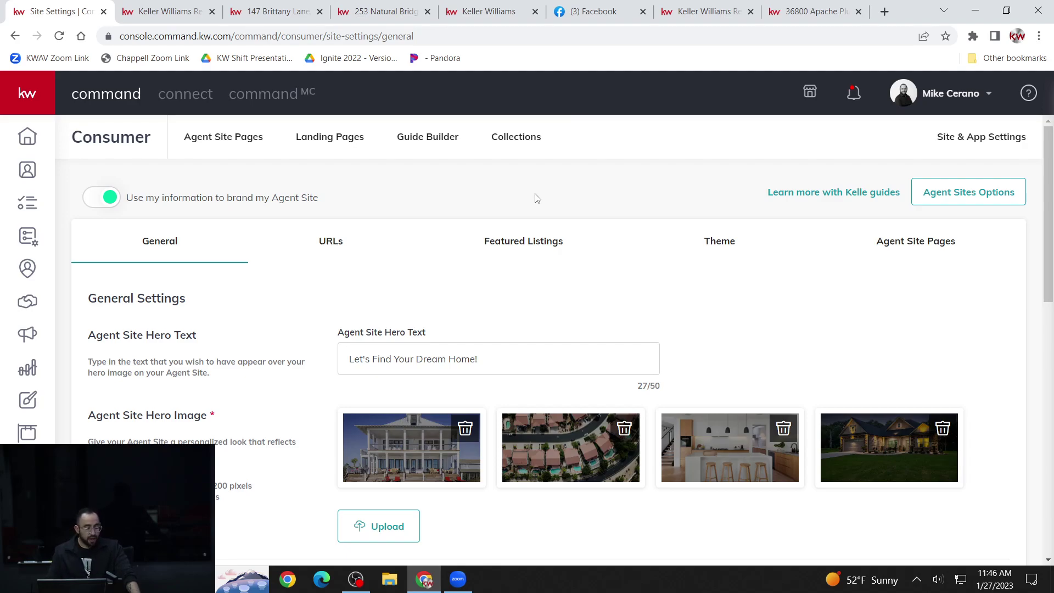
- Go to Contacts and open the contact tagged 1234 and Bought
click(28, 169)
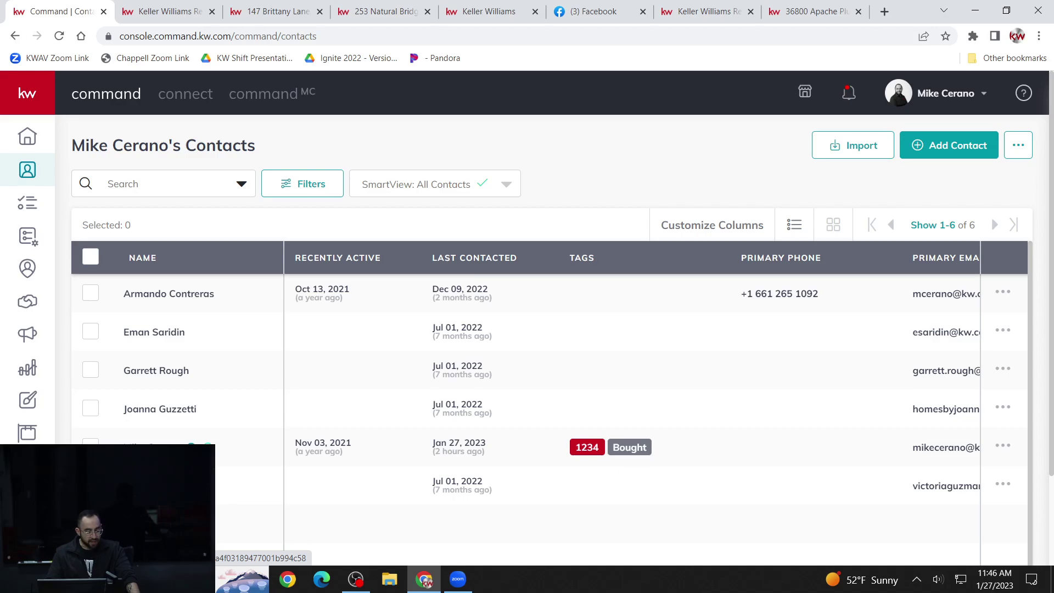
click(162, 447)
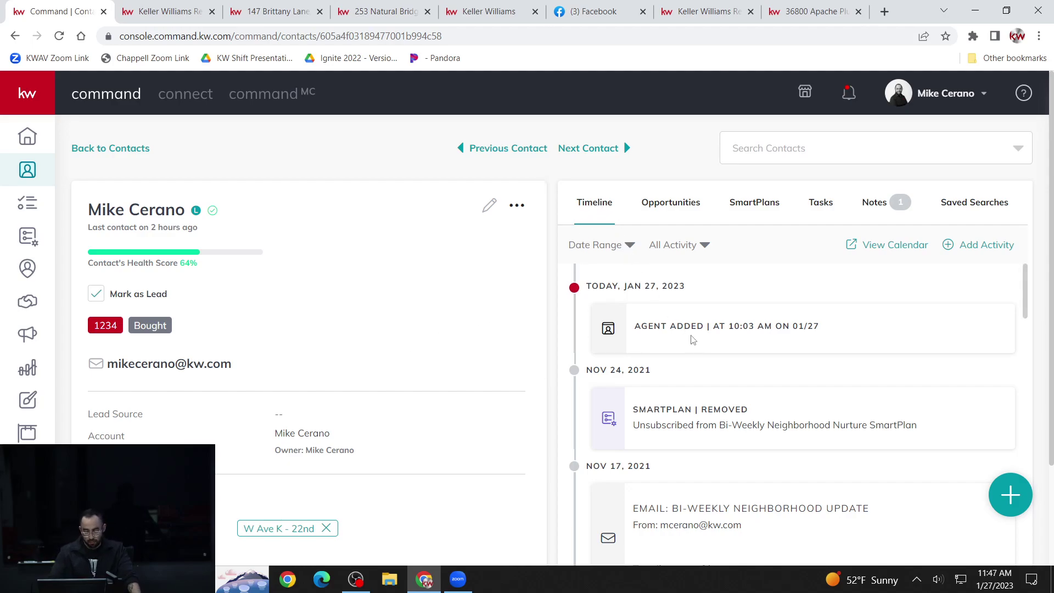
scroll(693, 355, down, 3)
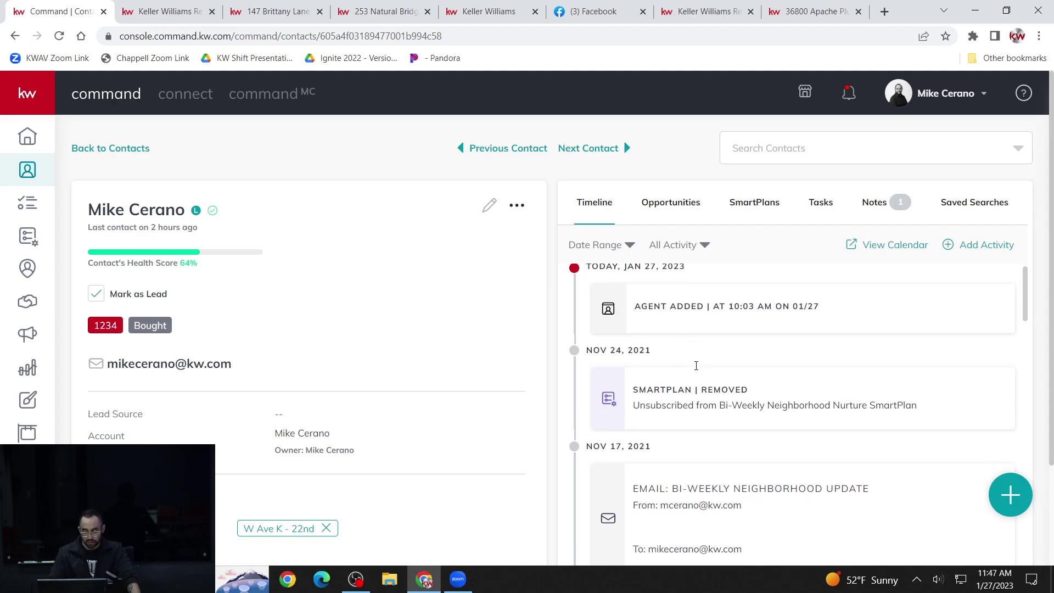
scroll(700, 387, up, 3)
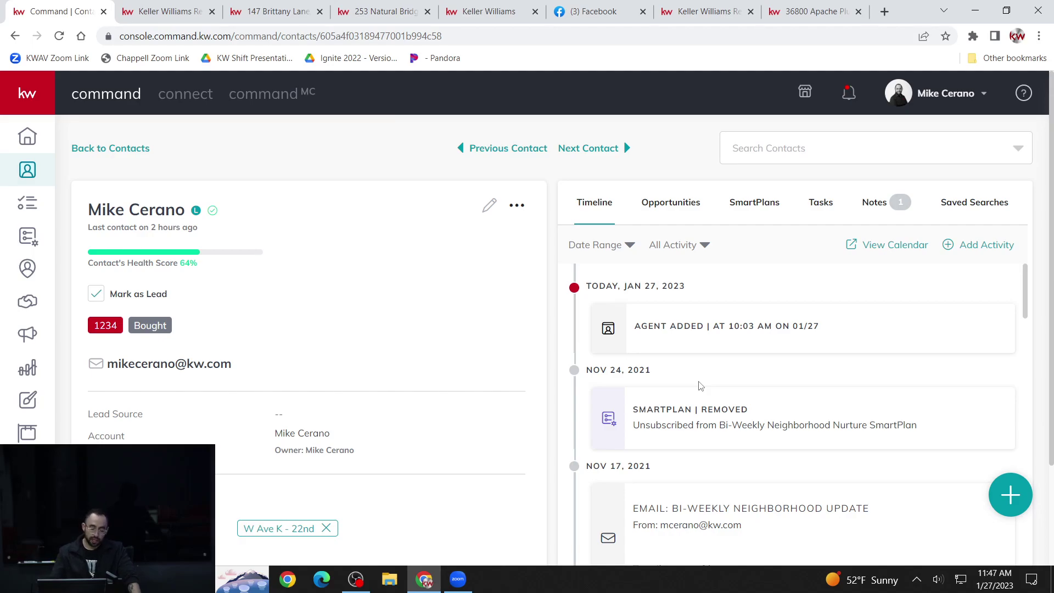
scroll(701, 386, down, 10)
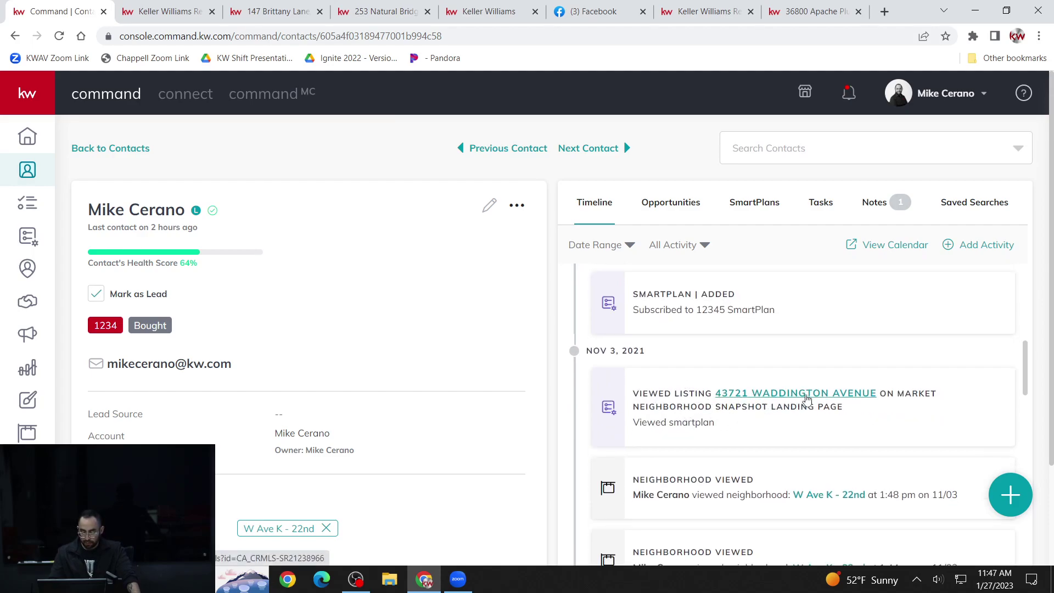
click(807, 394)
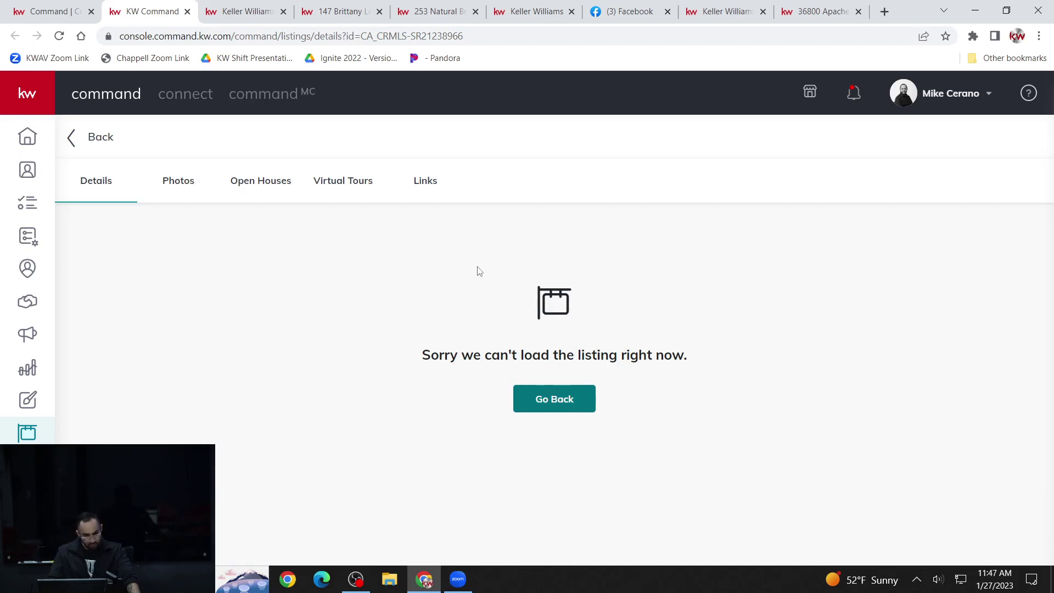
click(187, 13)
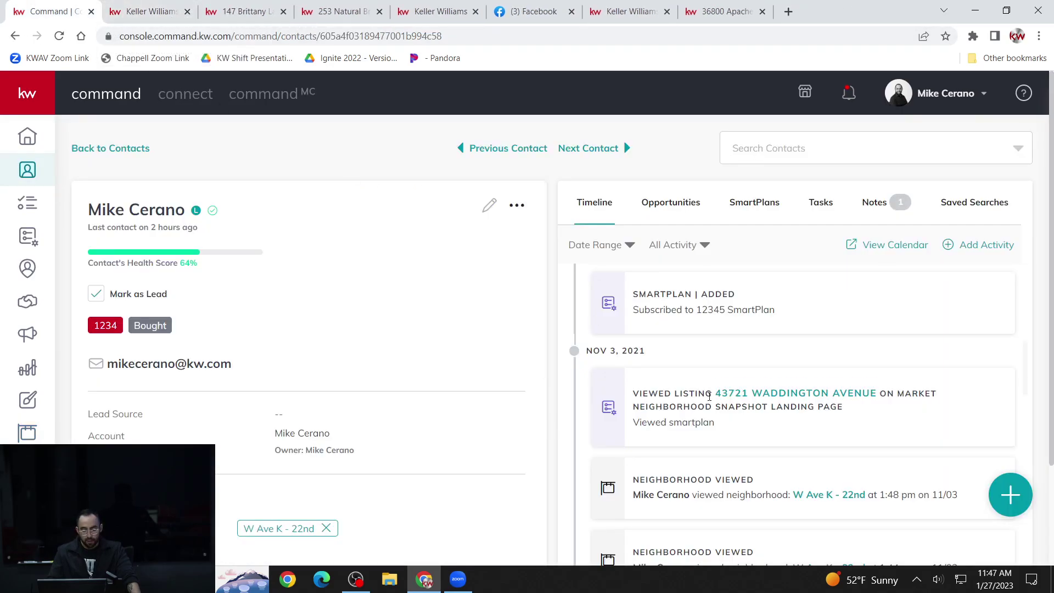
scroll(833, 383, down, 2)
scroll(835, 382, up, 1)
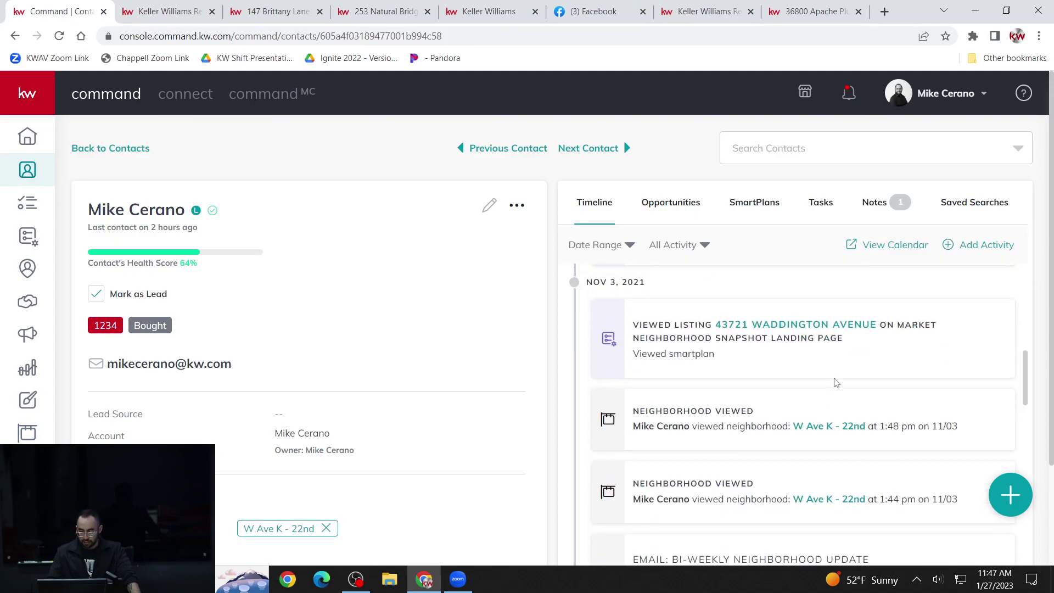
scroll(835, 383, down, 4)
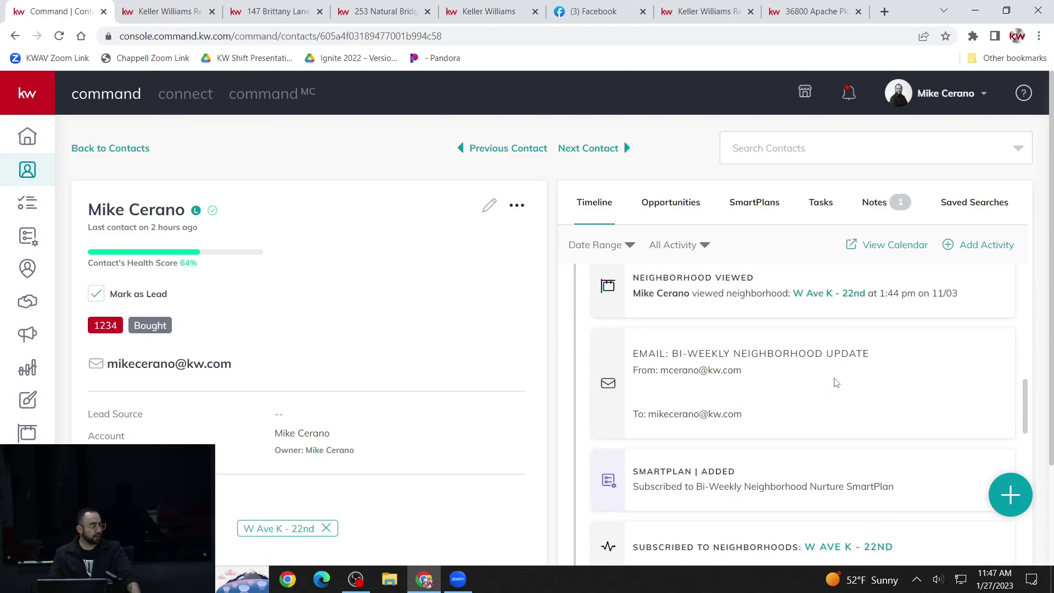